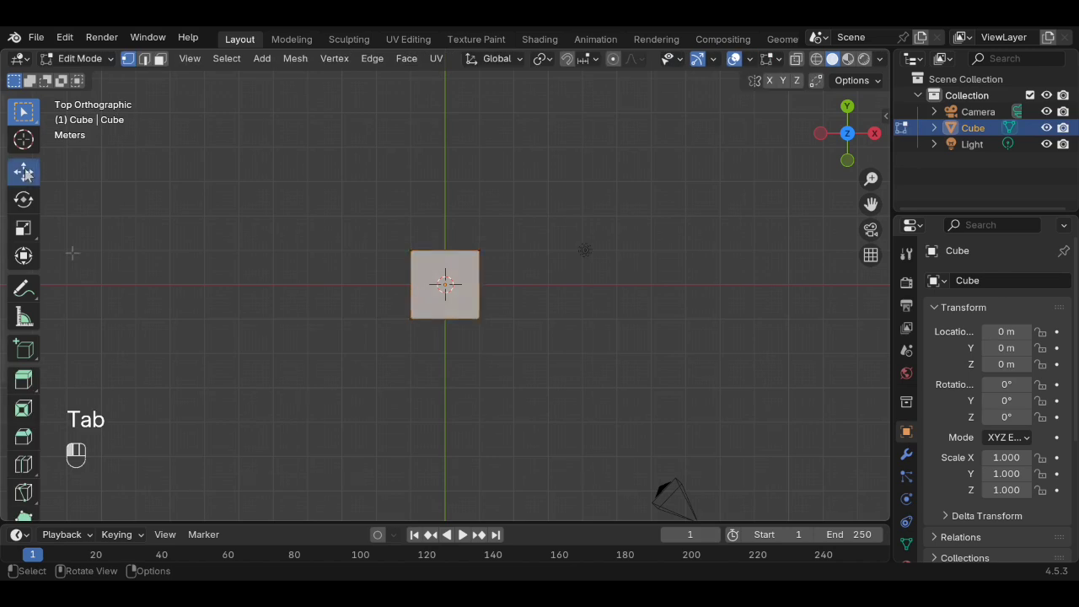
- Smooth the cube's top face inward to give the block tapered sides, and scale up the whole mesh
{"action": "left_click", "coordinate": [159, 59]}
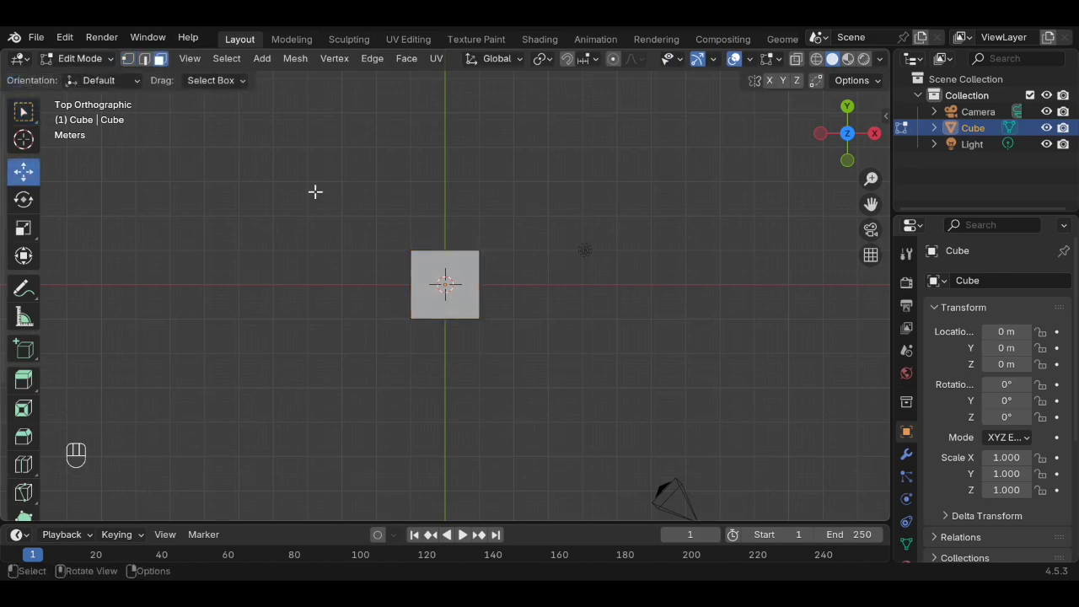
{"action": "left_click", "coordinate": [436, 258]}
{"action": "scroll", "coordinate": [27, 460], "scroll_direction": "down", "scroll_amount": 5}
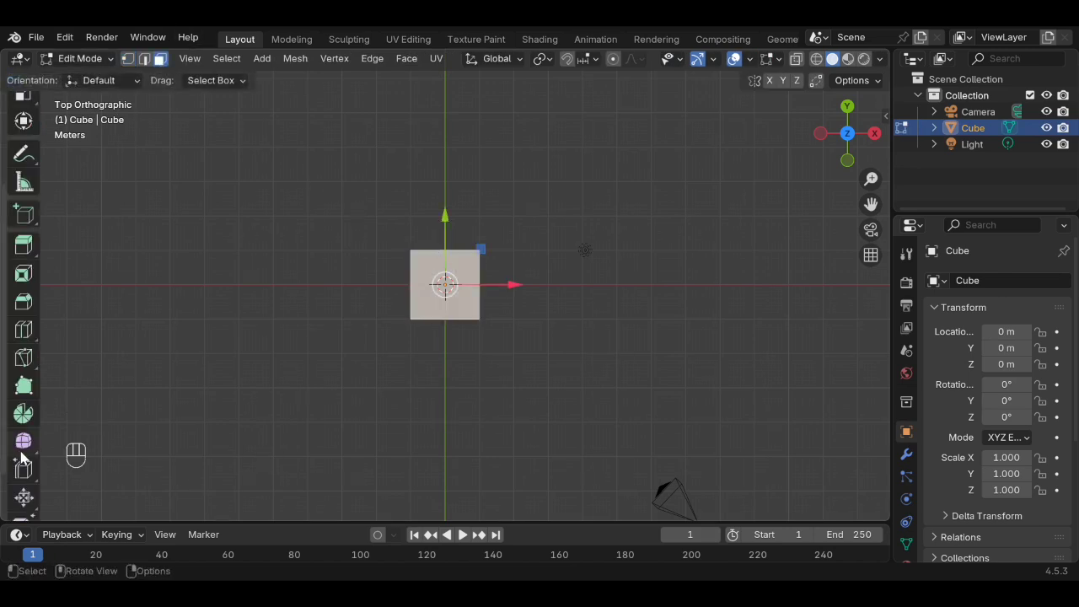
{"action": "left_click", "coordinate": [28, 395]}
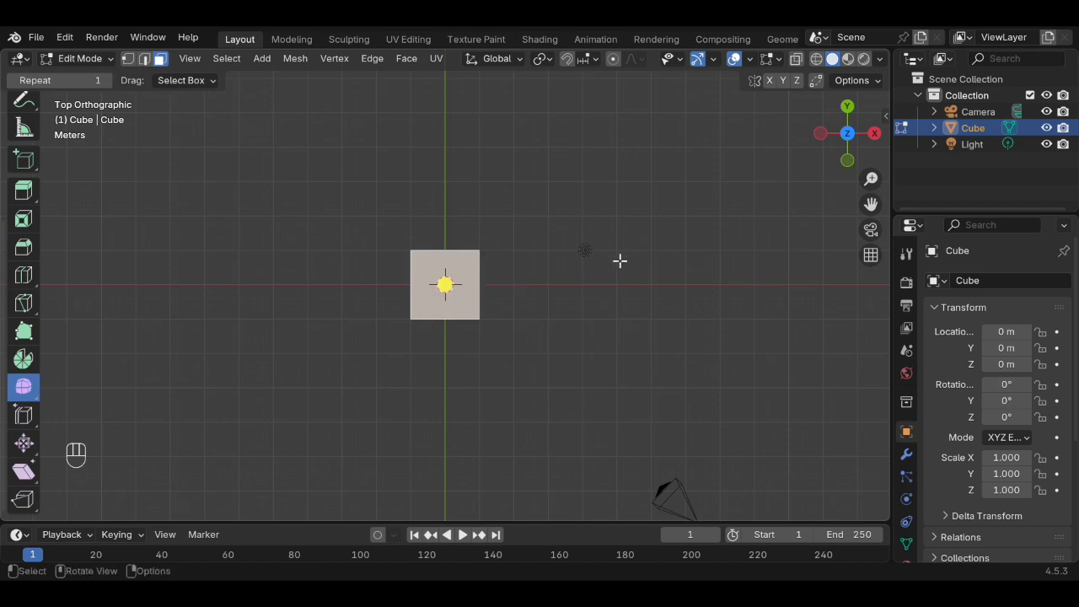
{"action": "left_click_drag", "start_coordinate": [445, 284], "coordinate": [457, 328]}
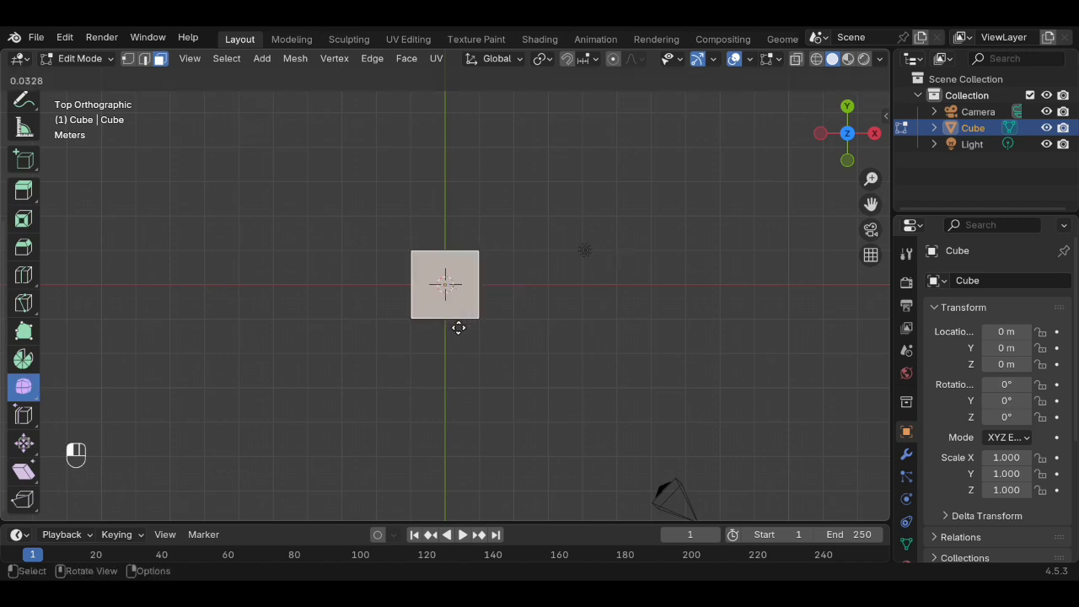
{"action": "left_click_drag", "start_coordinate": [459, 391], "coordinate": [501, 210]}
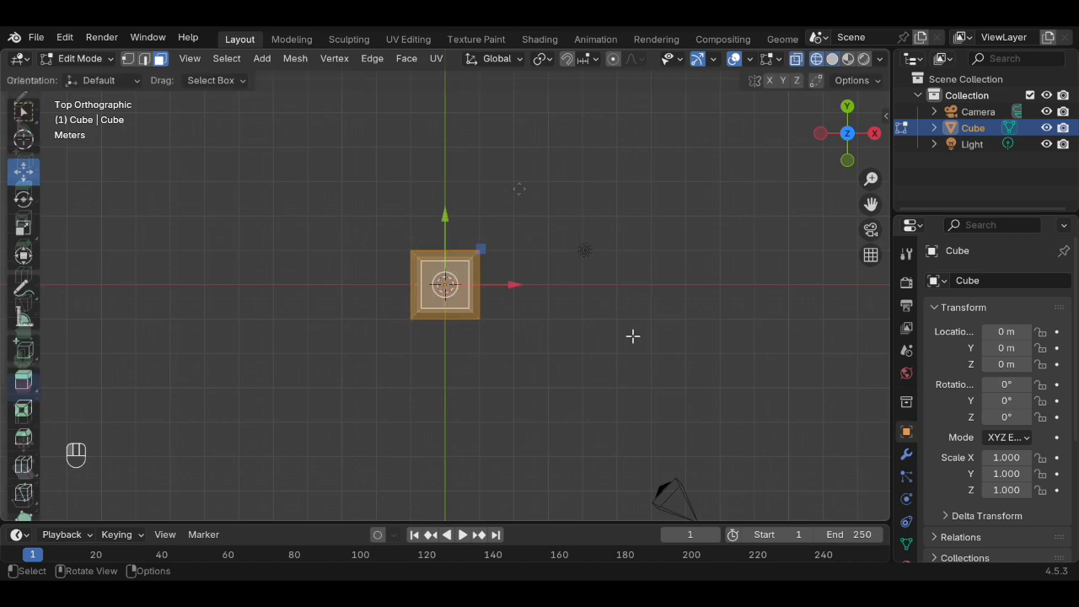
{"action": "key", "text": "s"}
- Add a single horizontal loop cut around the middle of the tapered block, working from the front view
{"action": "key", "text": "KP_1"}
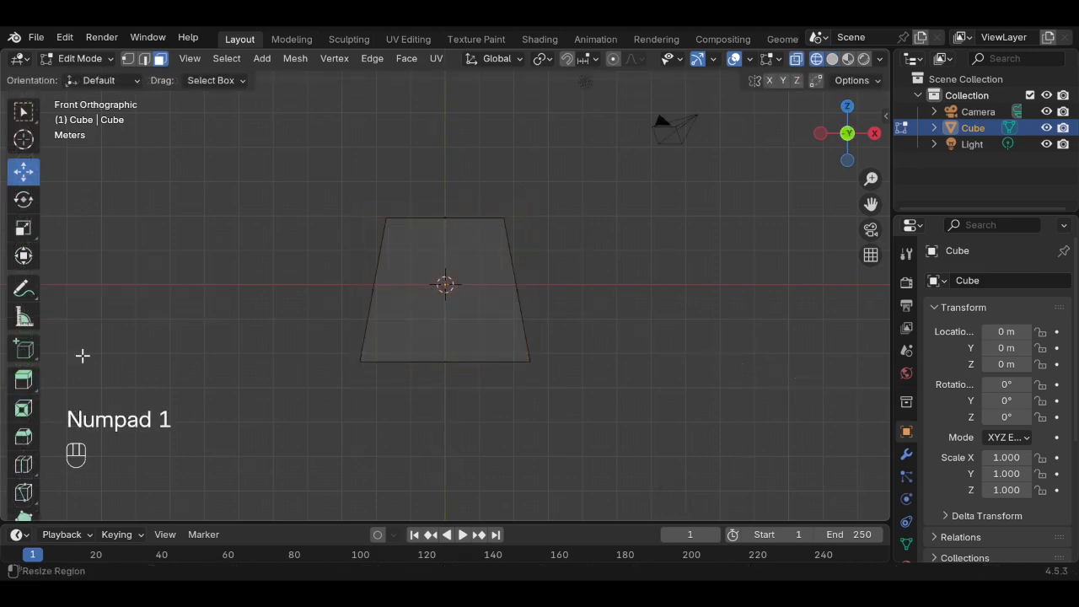
{"action": "scroll", "coordinate": [25, 337], "scroll_direction": "down", "scroll_amount": 4}
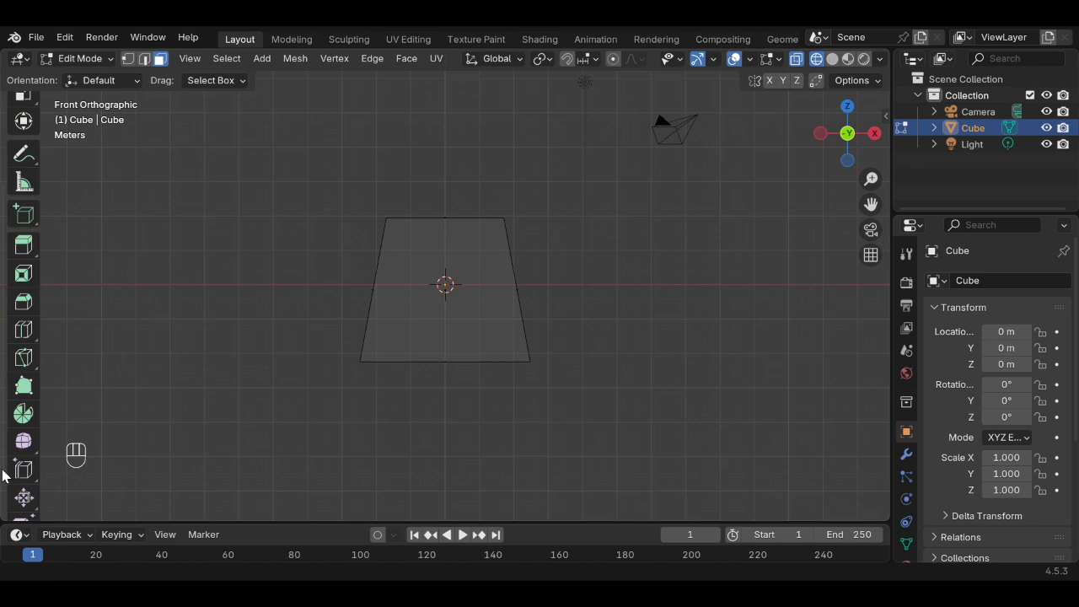
{"action": "left_click", "coordinate": [25, 329]}
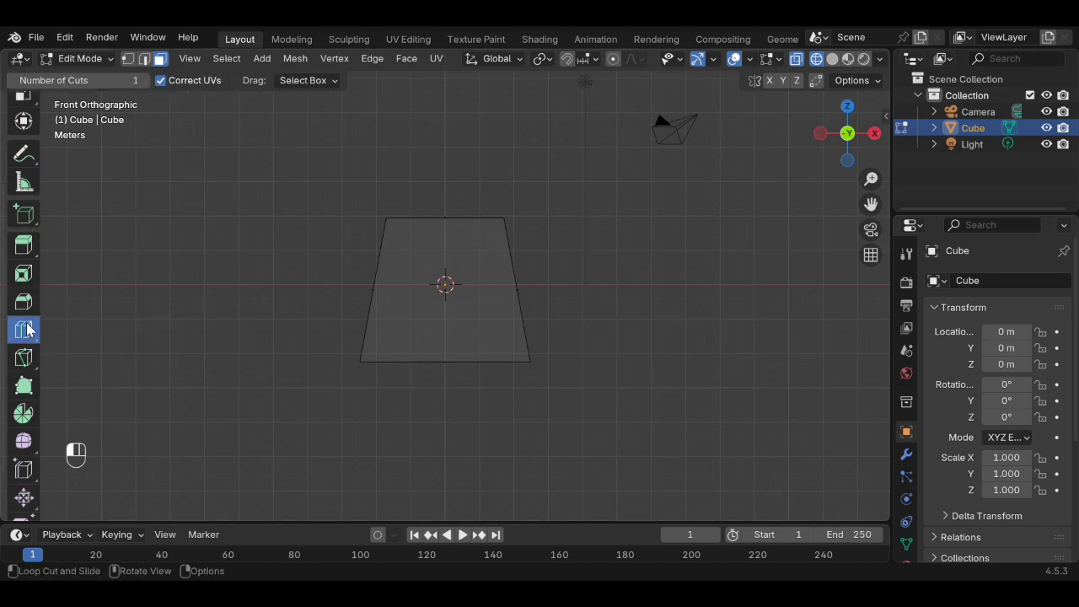
{"action": "left_click", "coordinate": [364, 293]}
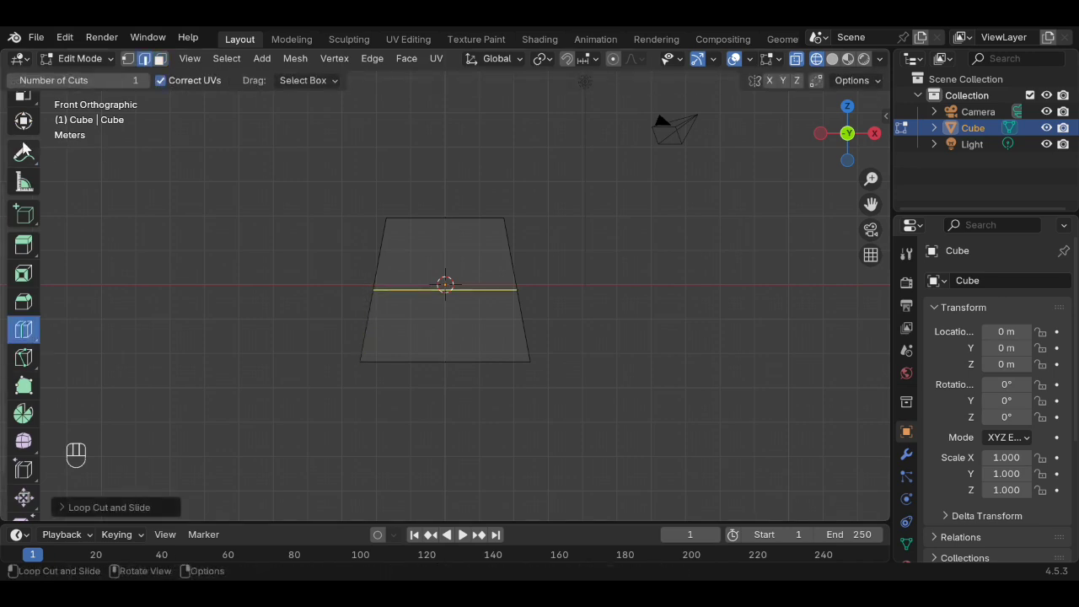
{"action": "scroll", "coordinate": [23, 150], "scroll_direction": "up", "scroll_amount": 4}
- Scale the block's top and bottom edges outward to form a flared base, and lower the top edge slightly
{"action": "left_click", "coordinate": [23, 147]}
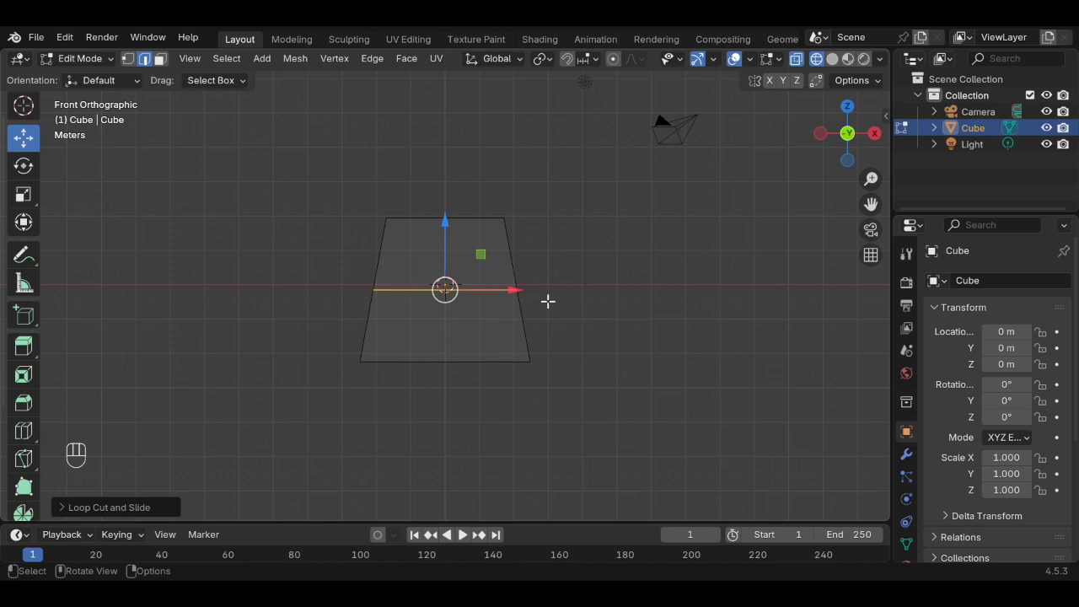
{"action": "key", "text": "s"}
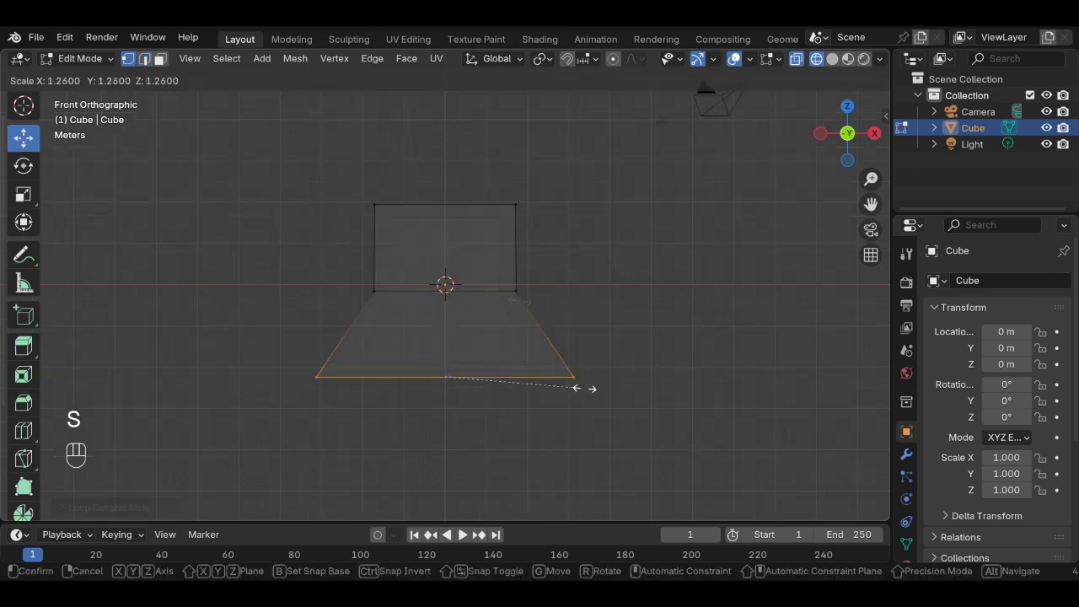
{"action": "left_click", "coordinate": [576, 389]}
{"action": "left_click_drag", "start_coordinate": [334, 183], "coordinate": [604, 231]}
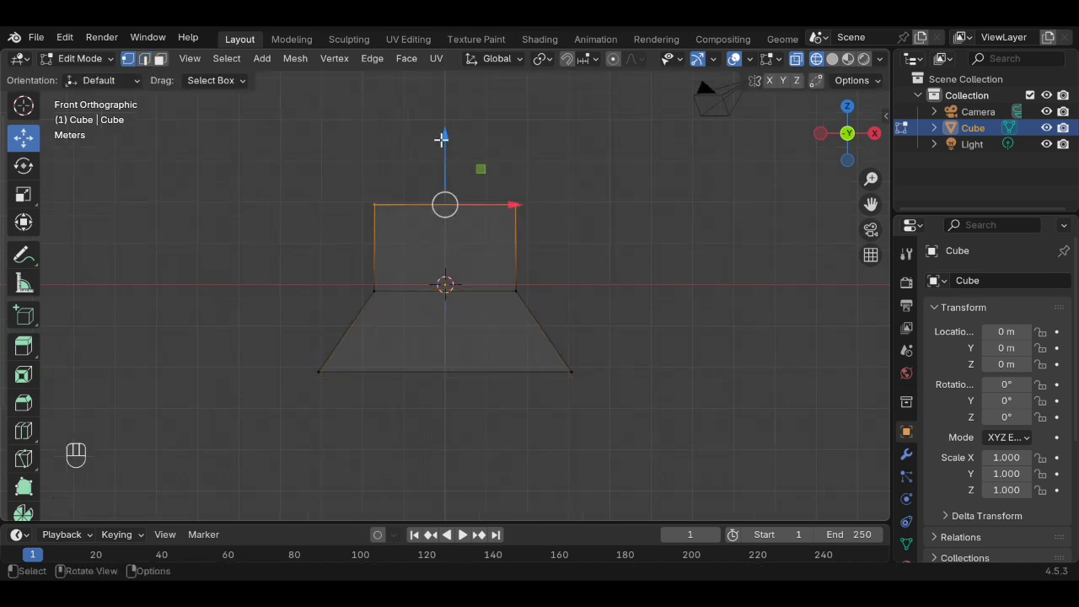
{"action": "left_click_drag", "start_coordinate": [441, 140], "coordinate": [441, 152]}
{"action": "left_click", "coordinate": [719, 325]}
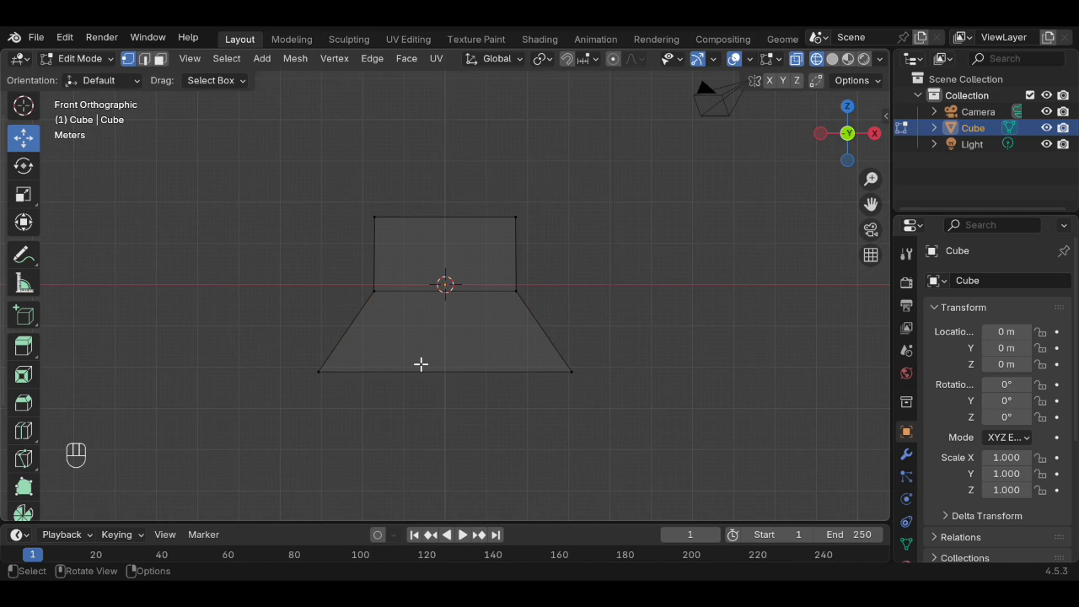
- Select the flared block's bottom face in opaque solid shading and extrude it along its normal
{"action": "left_click", "coordinate": [160, 58]}
{"action": "scroll", "coordinate": [563, 397], "scroll_direction": "up", "scroll_amount": 2}
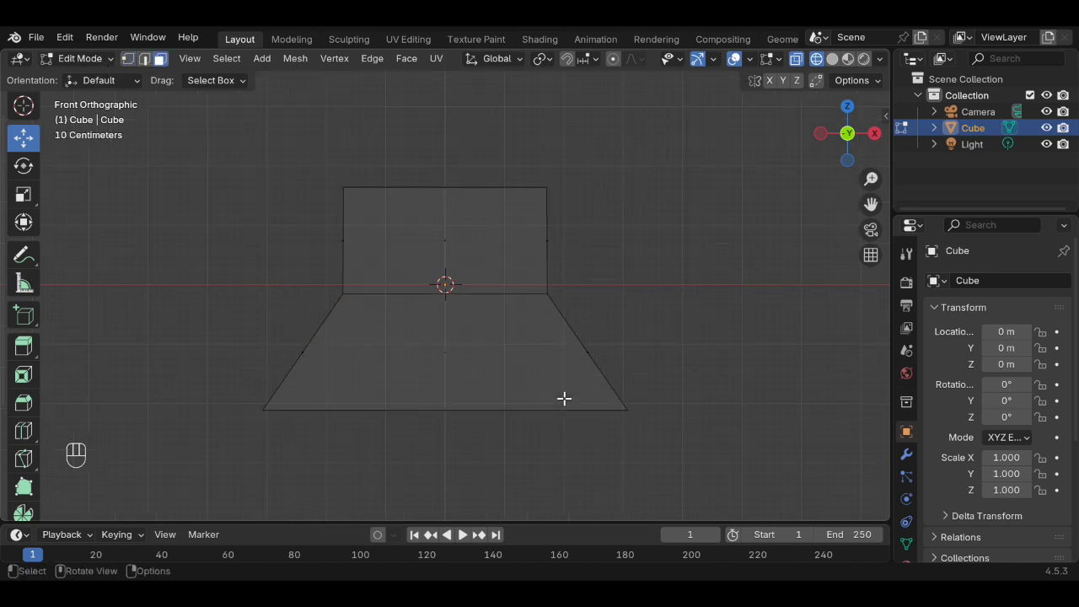
{"action": "scroll", "coordinate": [529, 412], "scroll_direction": "down", "scroll_amount": 1}
{"action": "middle_click_drag", "start_coordinate": [530, 412], "coordinate": [480, 313], "text": "alt"}
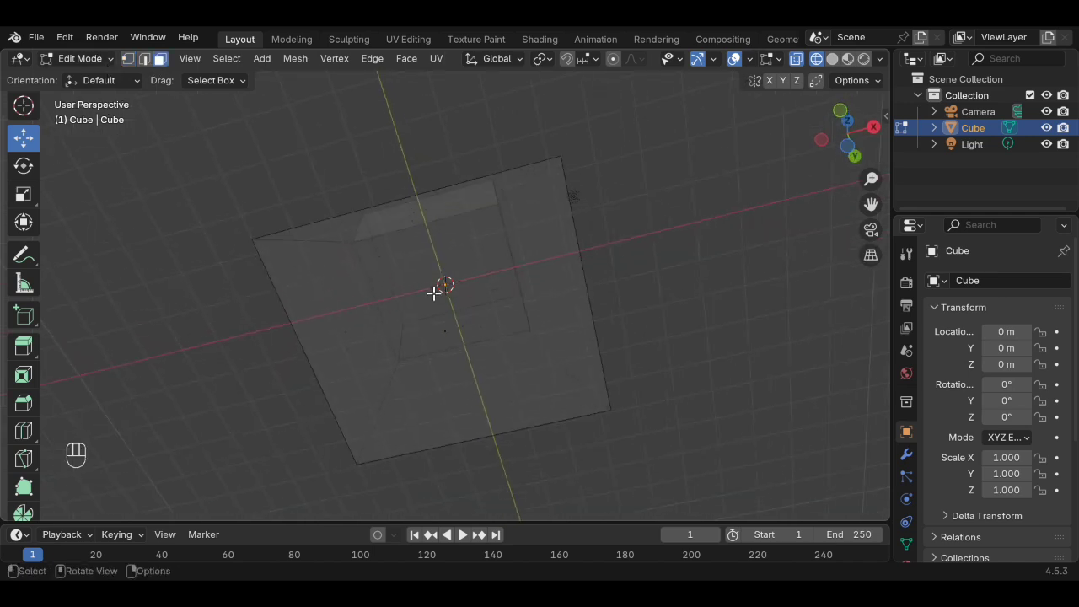
{"action": "left_click", "coordinate": [832, 58]}
{"action": "left_click", "coordinate": [474, 313]}
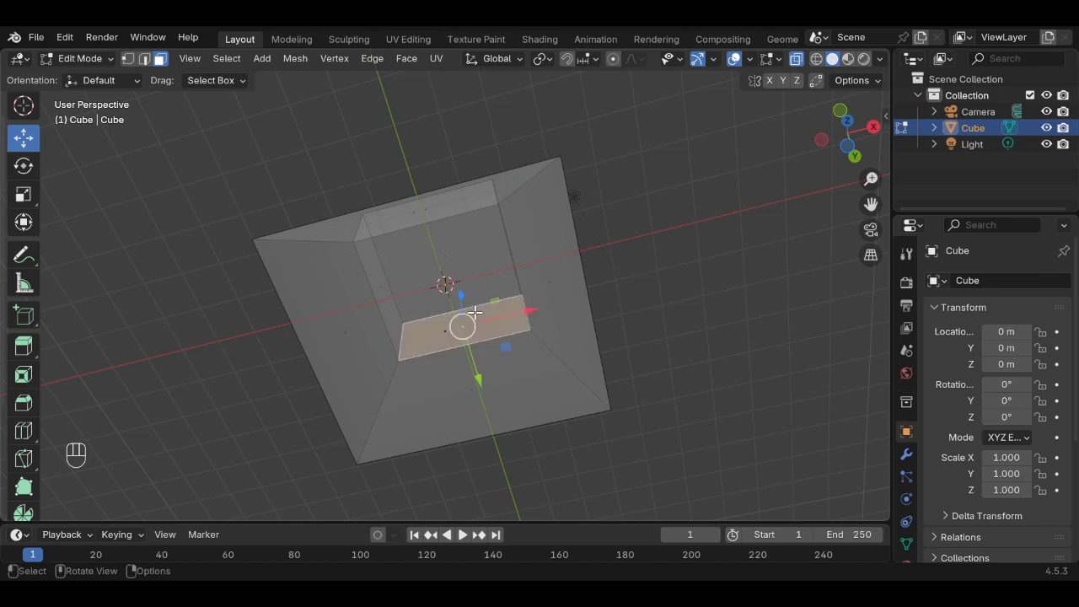
{"action": "left_click", "coordinate": [660, 261]}
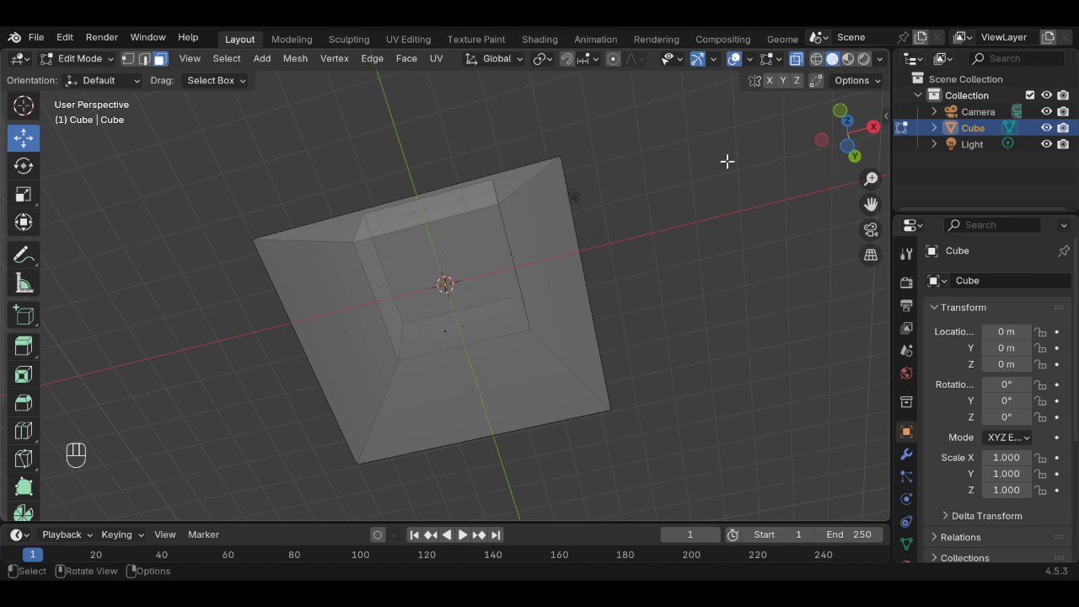
{"action": "left_click", "coordinate": [795, 61]}
{"action": "left_click", "coordinate": [444, 358]}
{"action": "key", "text": "KP_1"}
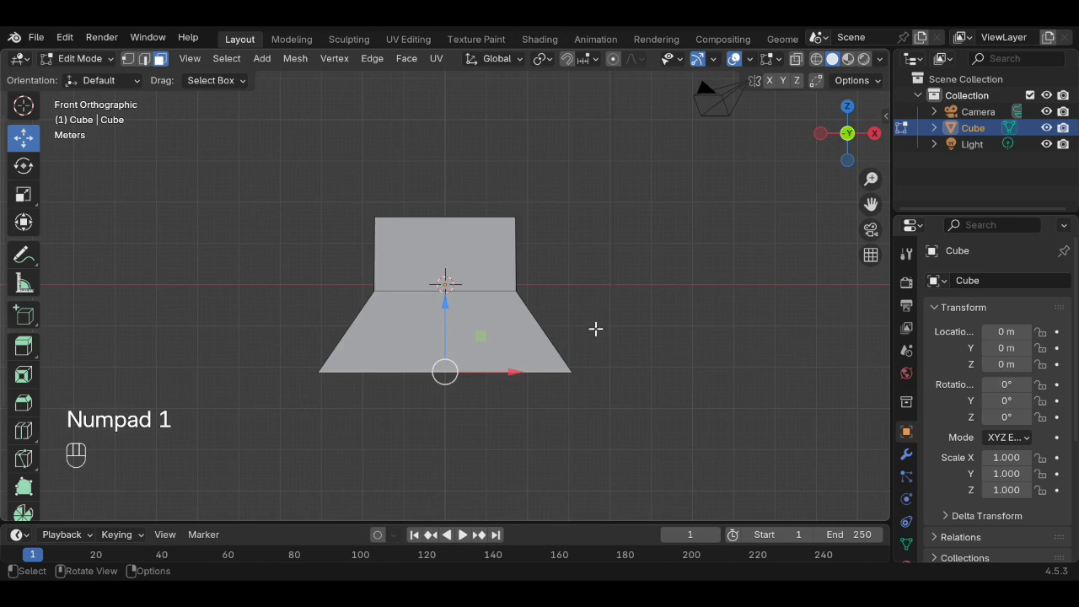
{"action": "key", "text": "e"}
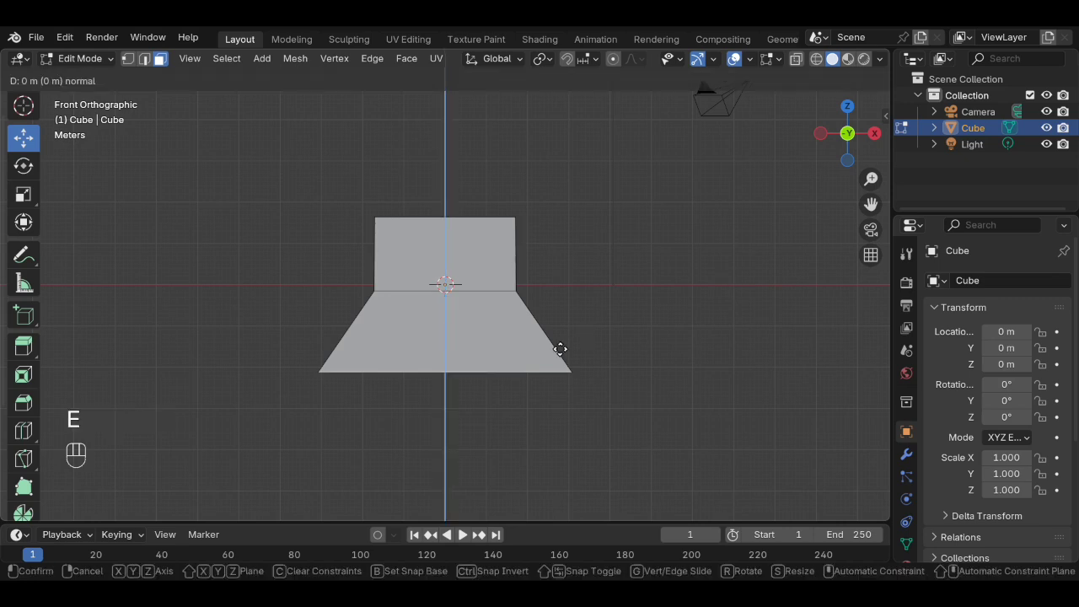
- Narrow the whole mesh along the Y axis and delete its negative-X half in the top view
{"action": "key", "text": "KP_7"}
{"action": "left_click", "coordinate": [329, 231]}
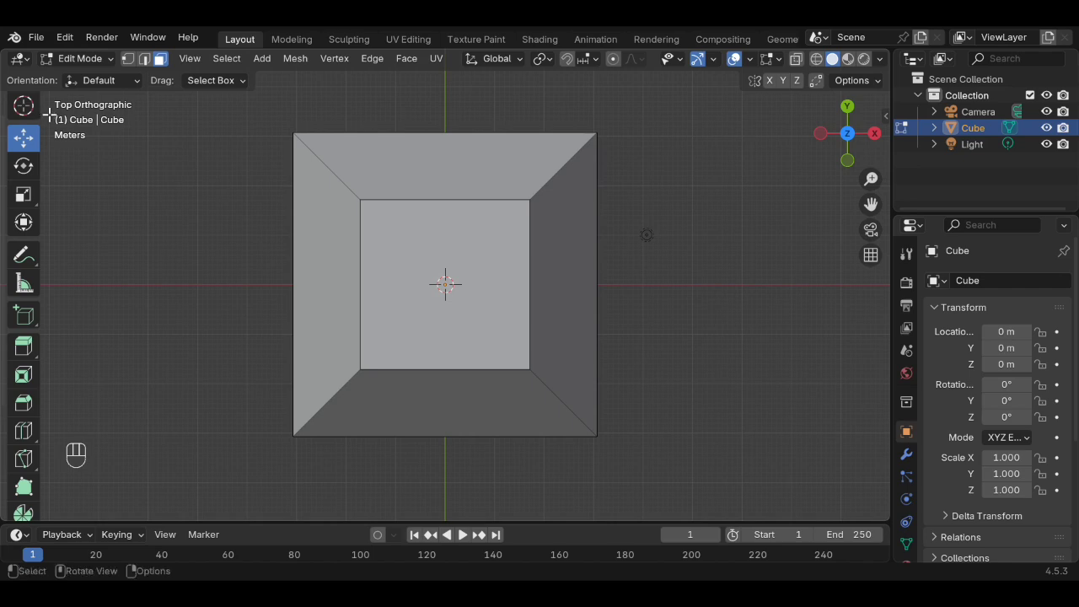
{"action": "left_click", "coordinate": [128, 59]}
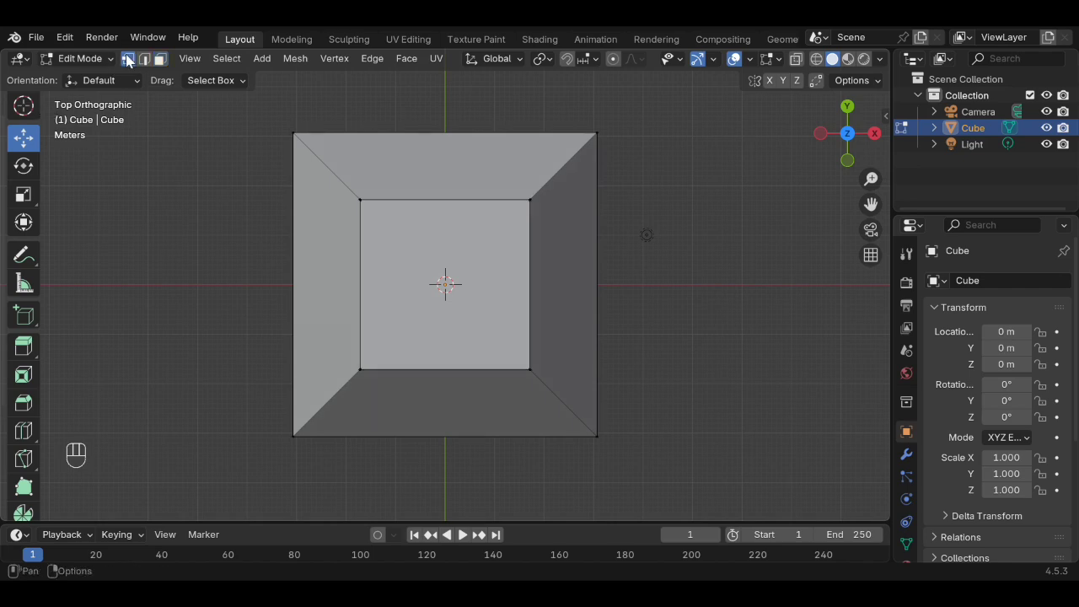
{"action": "left_click", "coordinate": [816, 59]}
{"action": "scroll", "coordinate": [366, 147], "scroll_direction": "down", "scroll_amount": 2}
{"action": "left_click_drag", "start_coordinate": [281, 135], "coordinate": [780, 240]}
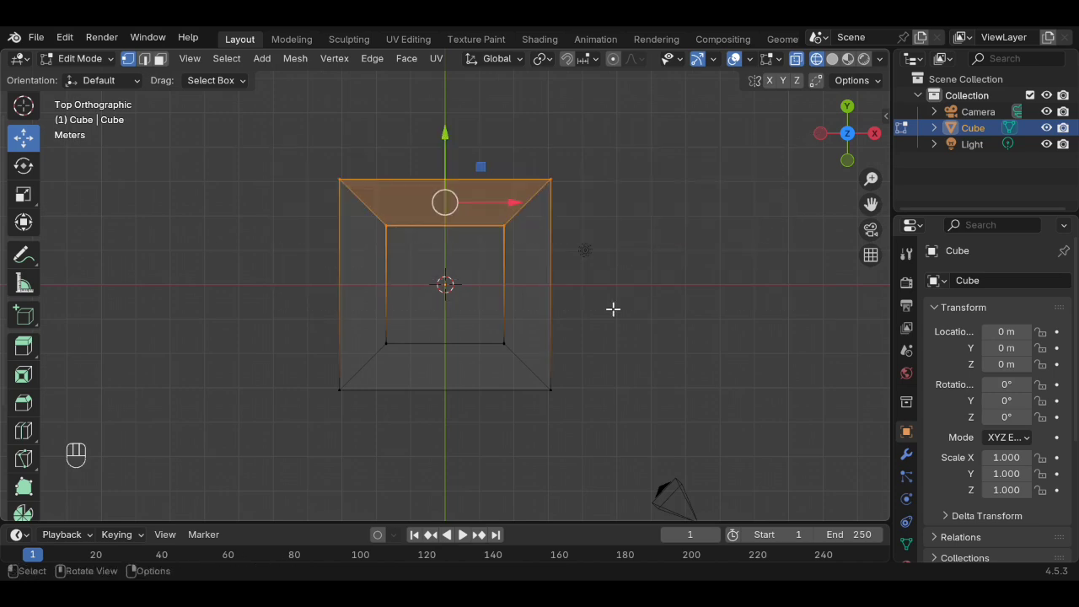
{"action": "left_click", "coordinate": [272, 171]}
{"action": "key", "text": "a"}
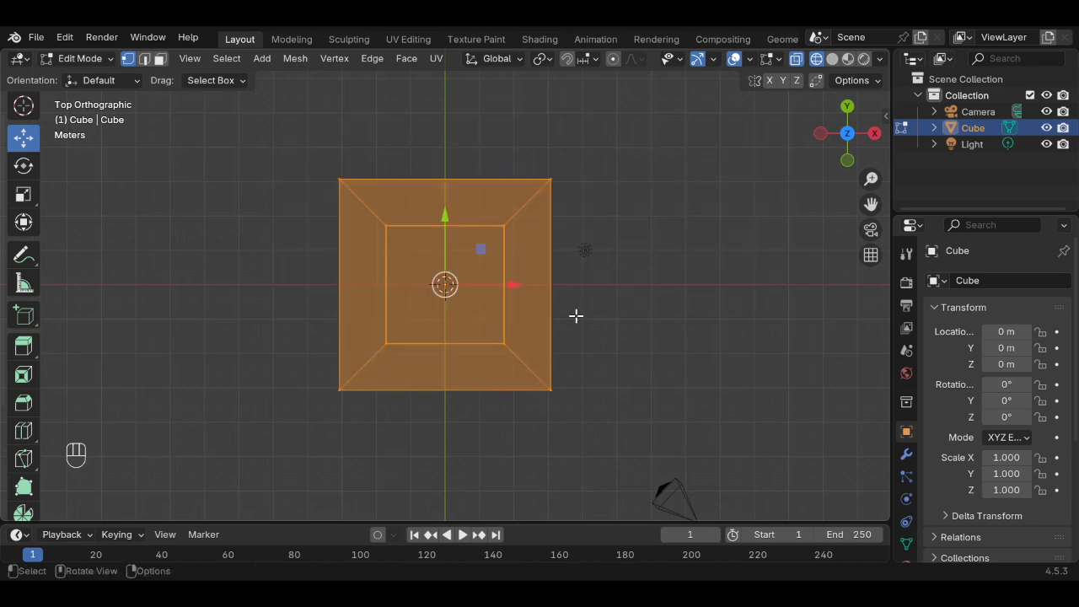
{"action": "key", "text": "s"}
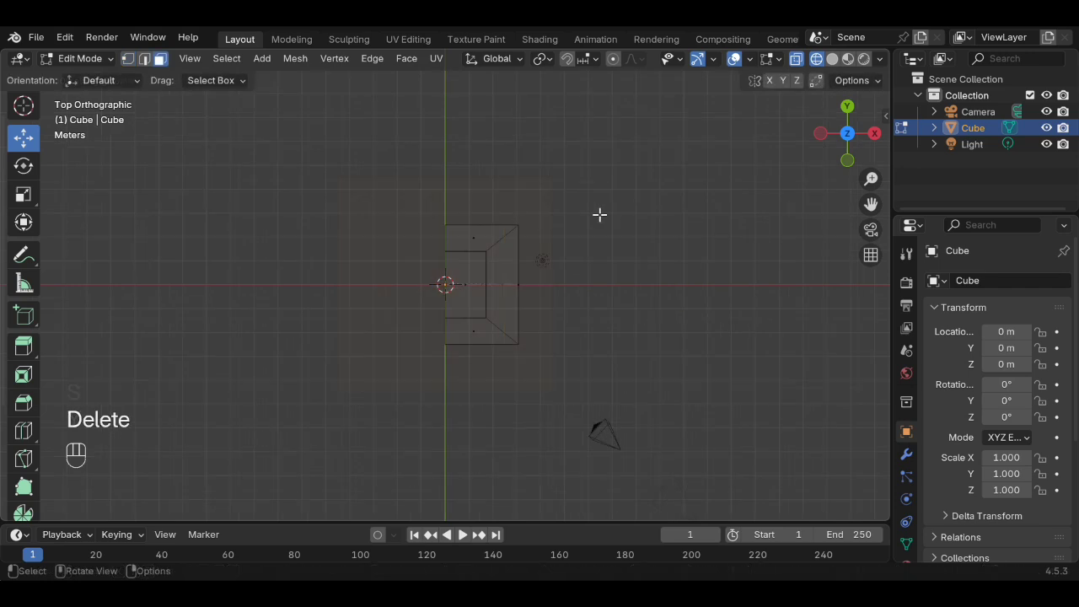
{"action": "left_click", "coordinate": [832, 58]}
{"action": "scroll", "coordinate": [525, 270], "scroll_direction": "up", "scroll_amount": 4}
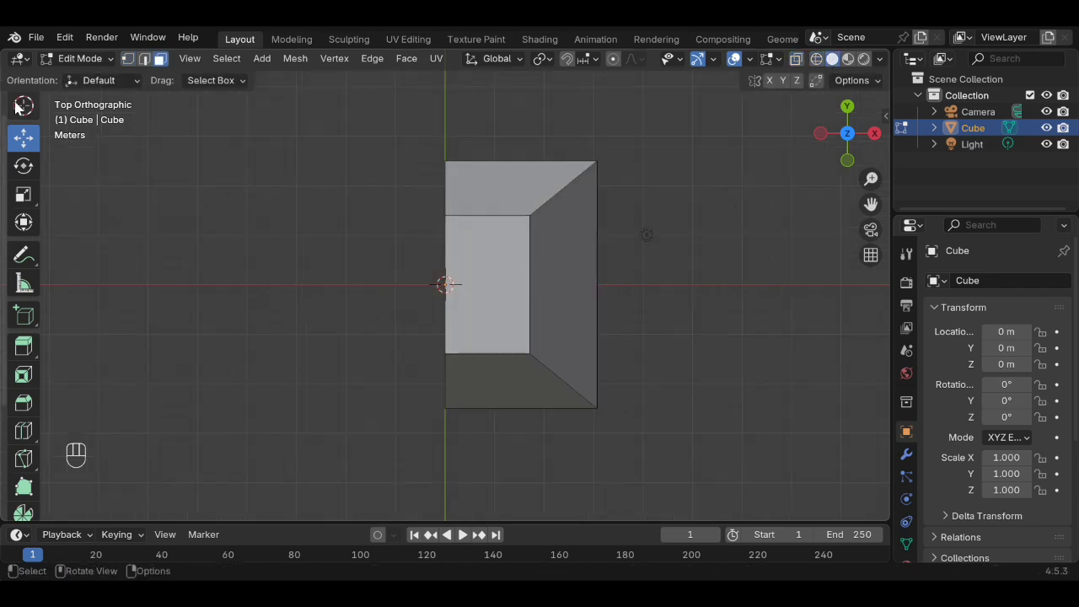
- Return to Object Mode and add a Mirror modifier on the X axis to the remaining half
{"action": "left_click", "coordinate": [80, 58]}
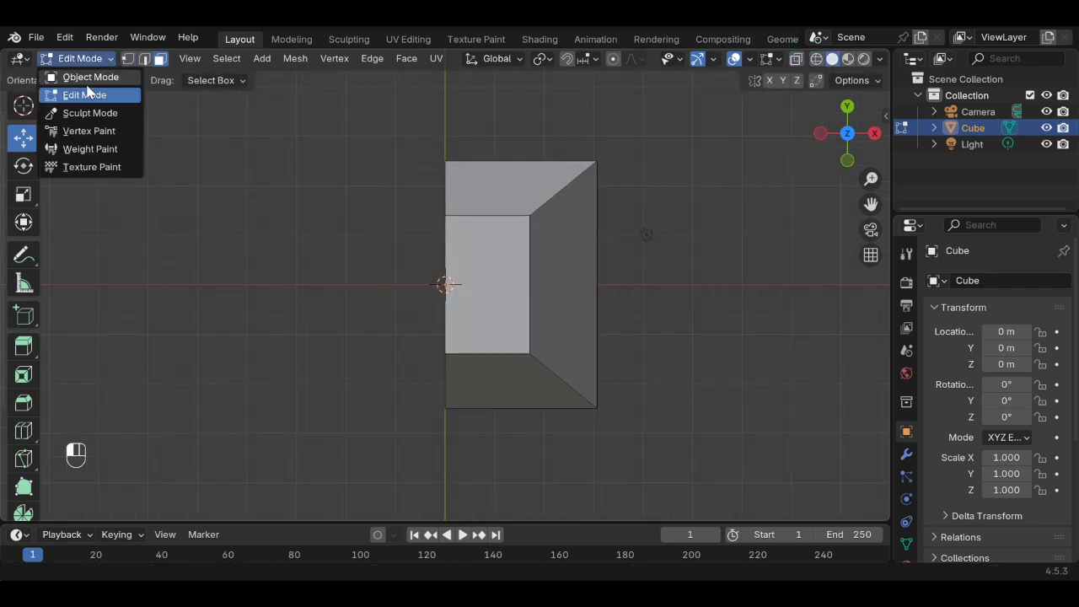
{"action": "left_click", "coordinate": [89, 76]}
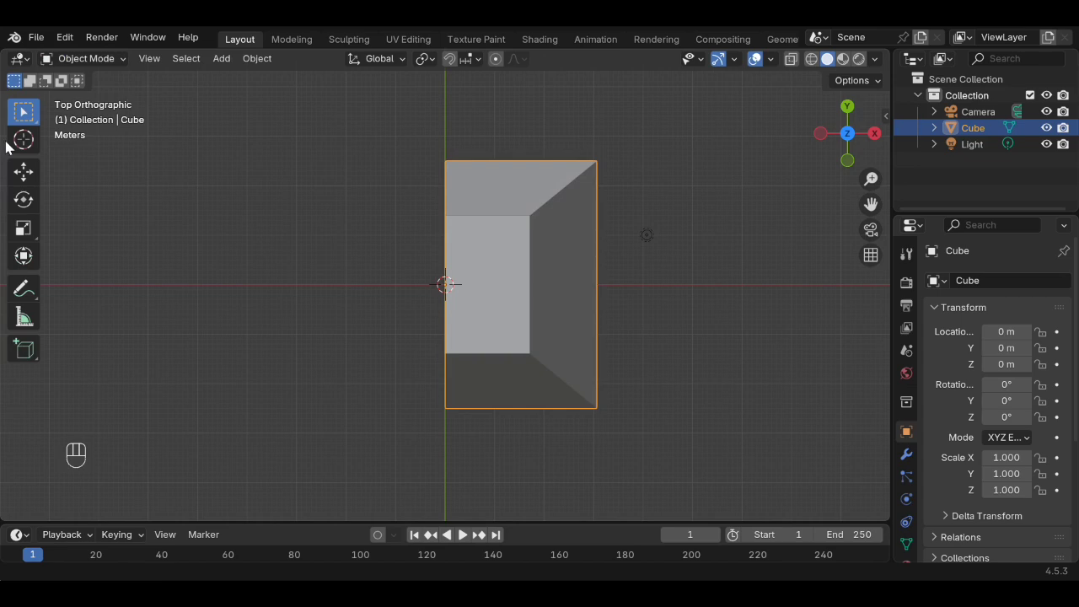
{"action": "left_click", "coordinate": [23, 171]}
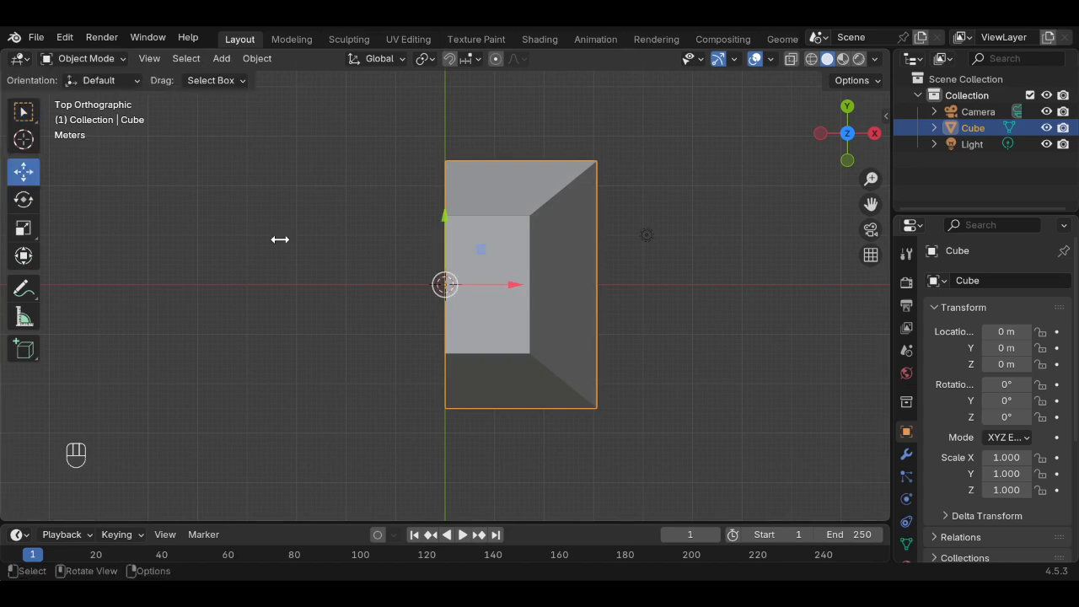
{"action": "left_click", "coordinate": [928, 314]}
{"action": "left_click", "coordinate": [906, 453]}
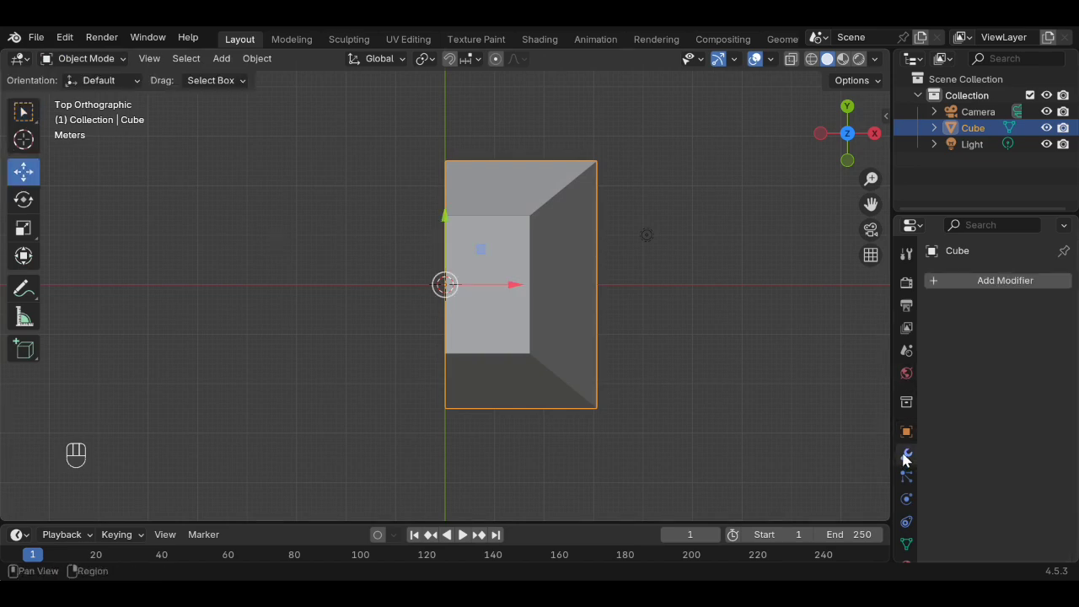
{"action": "left_click", "coordinate": [975, 285]}
{"action": "mouse_move", "coordinate": [899, 331]}
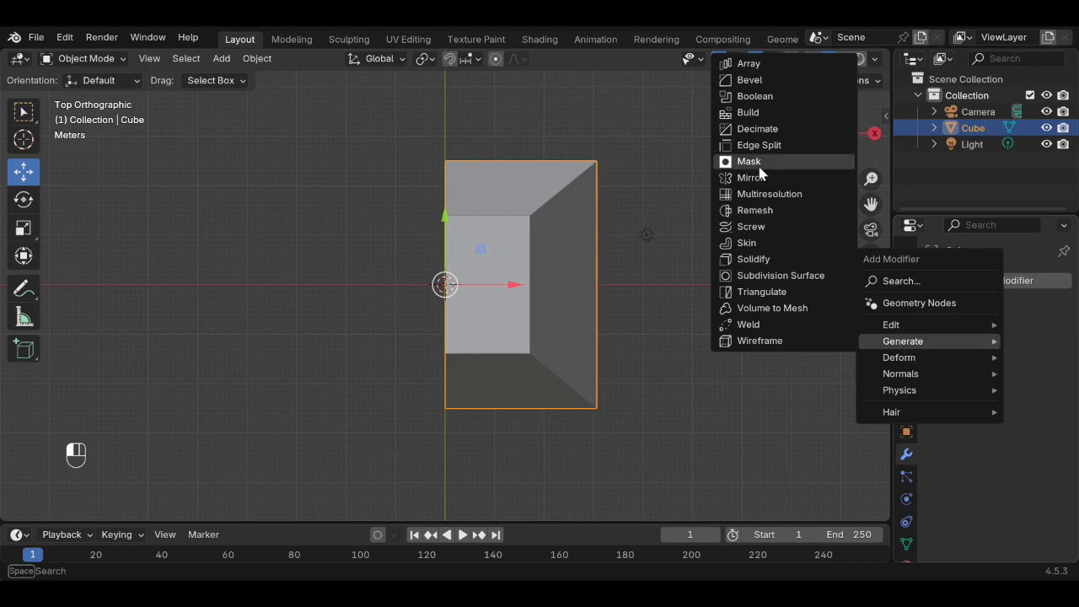
{"action": "left_click", "coordinate": [738, 179]}
- Add a single loop cut along the X axis through the middle of the mesh, and select the diagonal corner edge on its positive-Y side
{"action": "key", "text": "Tab"}
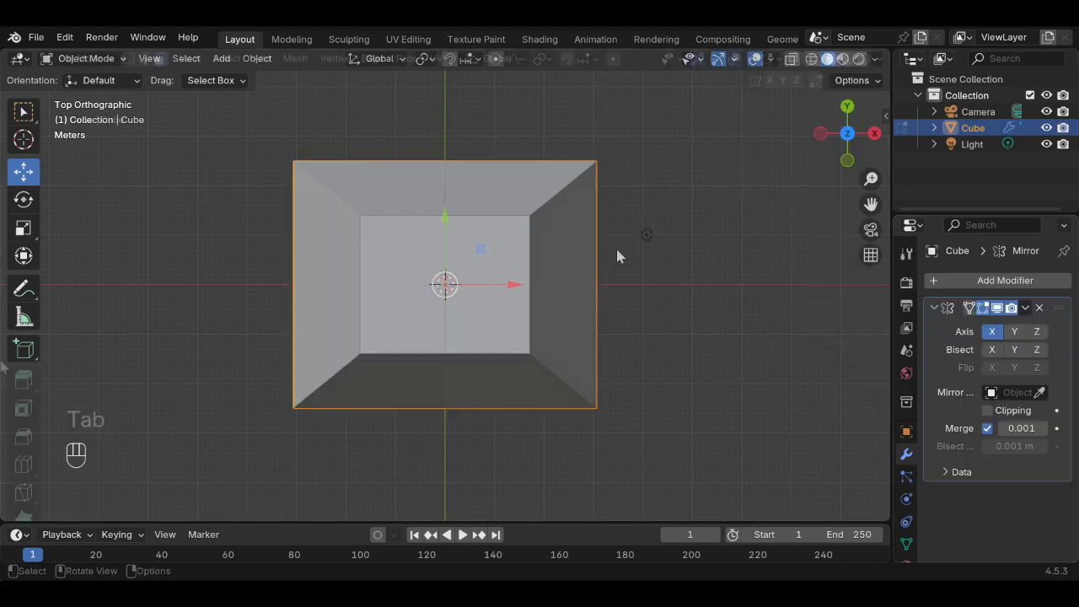
{"action": "left_click", "coordinate": [23, 464]}
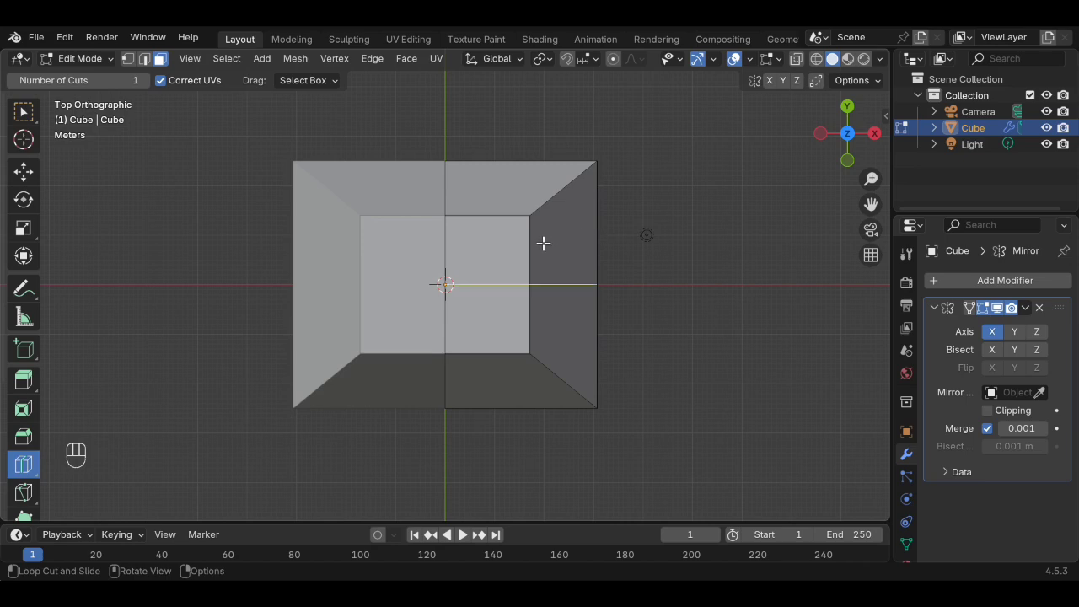
{"action": "left_click_drag", "start_coordinate": [530, 238], "coordinate": [540, 188]}
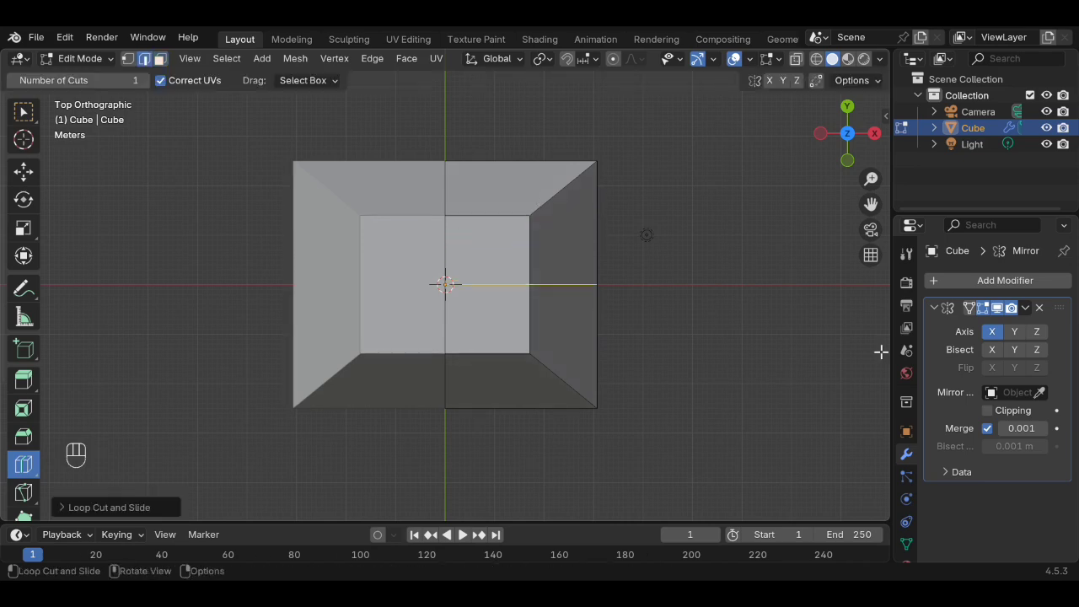
{"action": "left_click", "coordinate": [23, 171]}
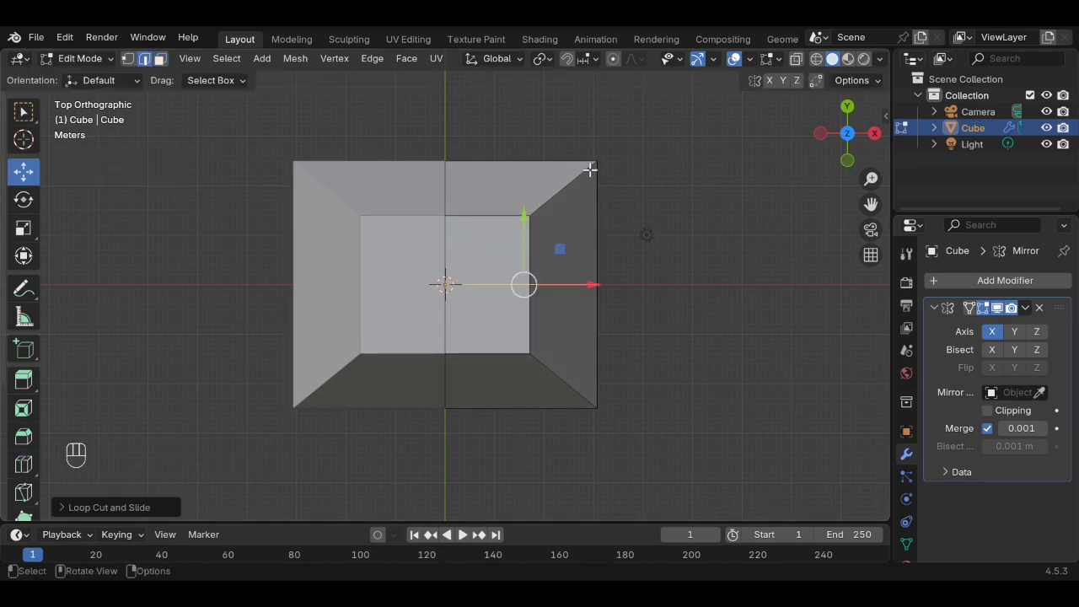
{"action": "left_click", "coordinate": [636, 156]}
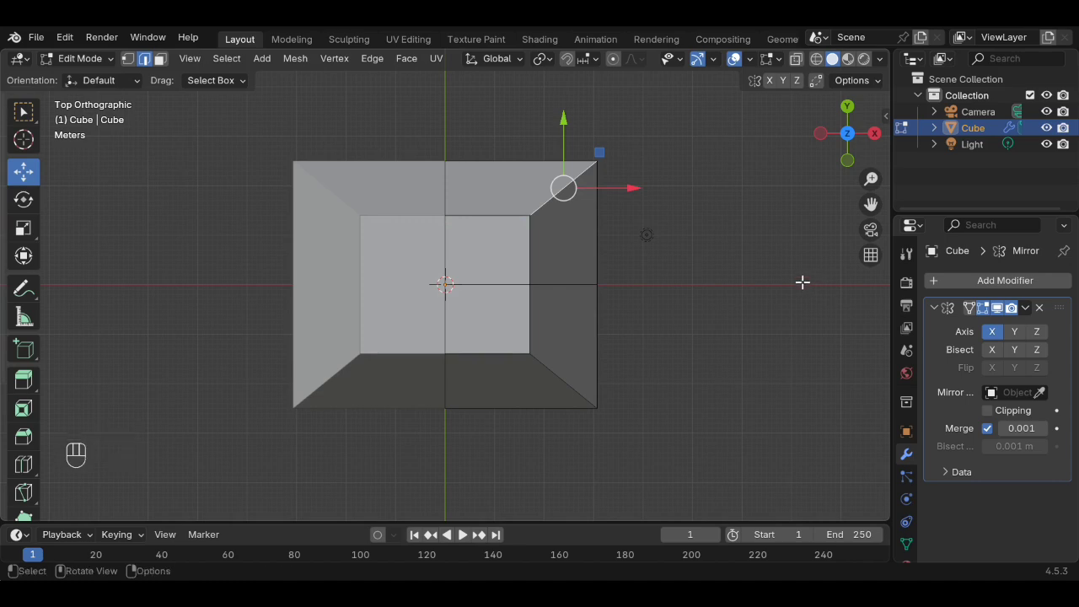
- Delete the faces on the mesh's negative-Y half in see-through wireframe shading and return to Object Mode in solid shading
{"action": "left_click", "coordinate": [802, 282]}
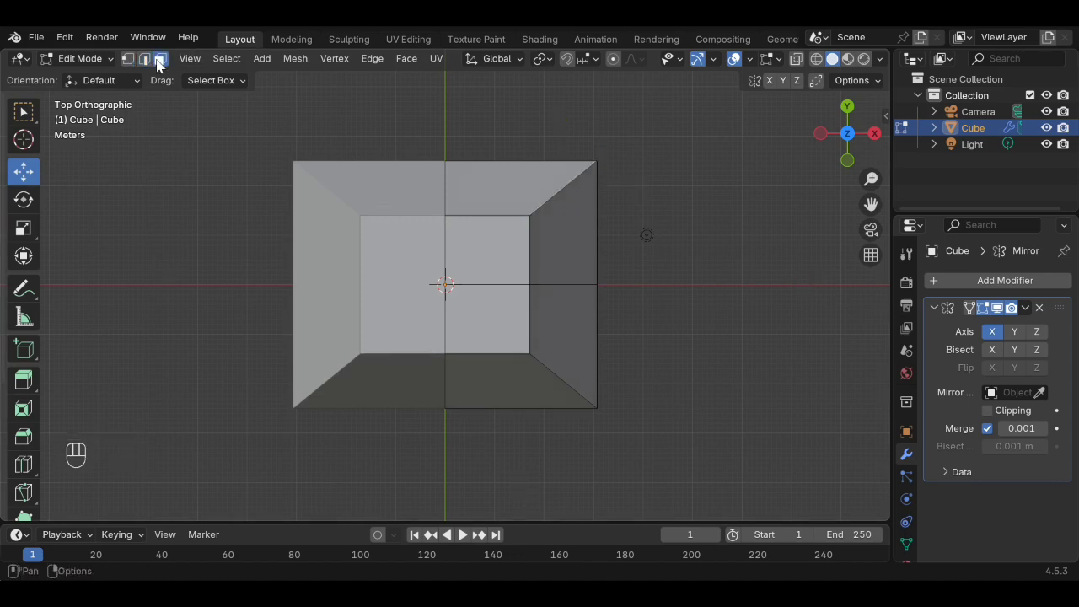
{"action": "left_click", "coordinate": [820, 61]}
{"action": "mouse_move", "coordinate": [765, 346]}
{"action": "left_mouse_down"}
{"action": "mouse_move", "coordinate": [682, 399]}
{"action": "mouse_move", "coordinate": [434, 421]}
{"action": "left_mouse_up"}
{"action": "key", "text": "Delete"}
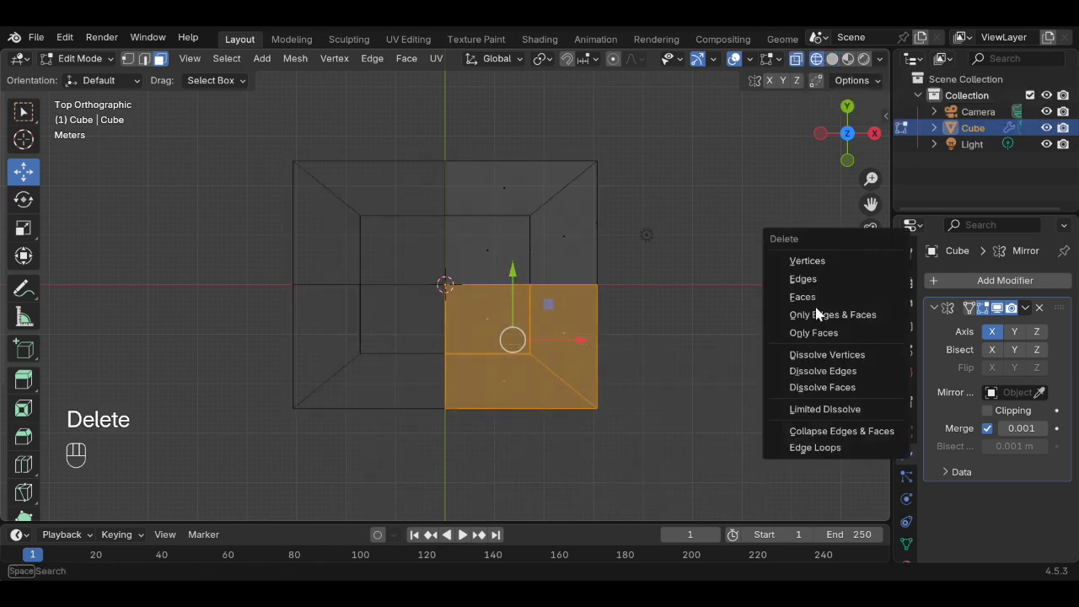
{"action": "left_click", "coordinate": [815, 296]}
{"action": "key", "text": "Tab"}
{"action": "key", "text": "shift+z"}
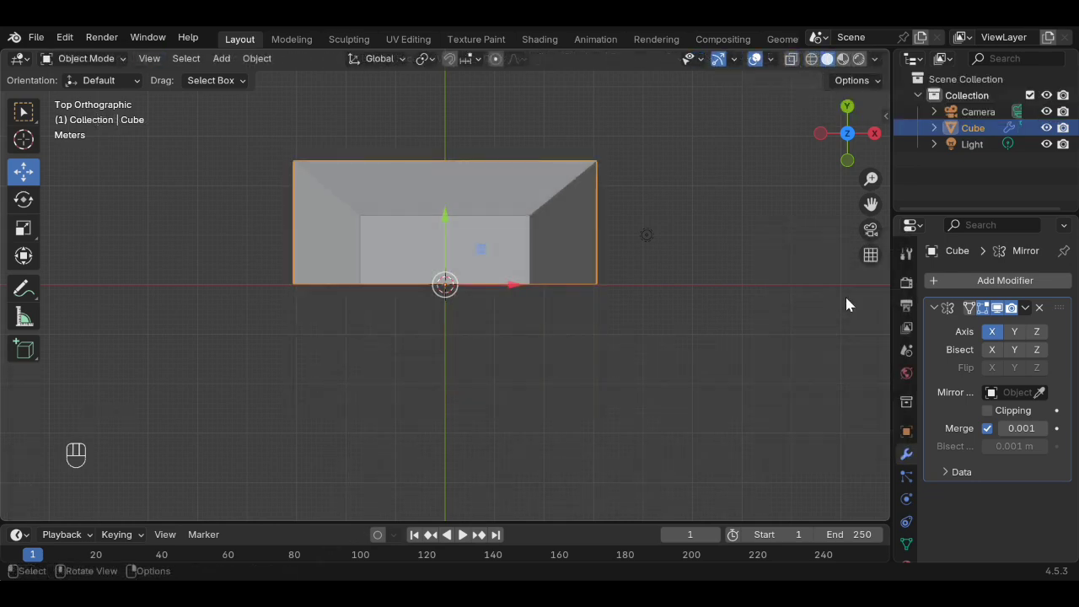
- Add a second Mirror modifier to the quarter mesh and enable its Y axis in addition to X
{"action": "left_click", "coordinate": [934, 307]}
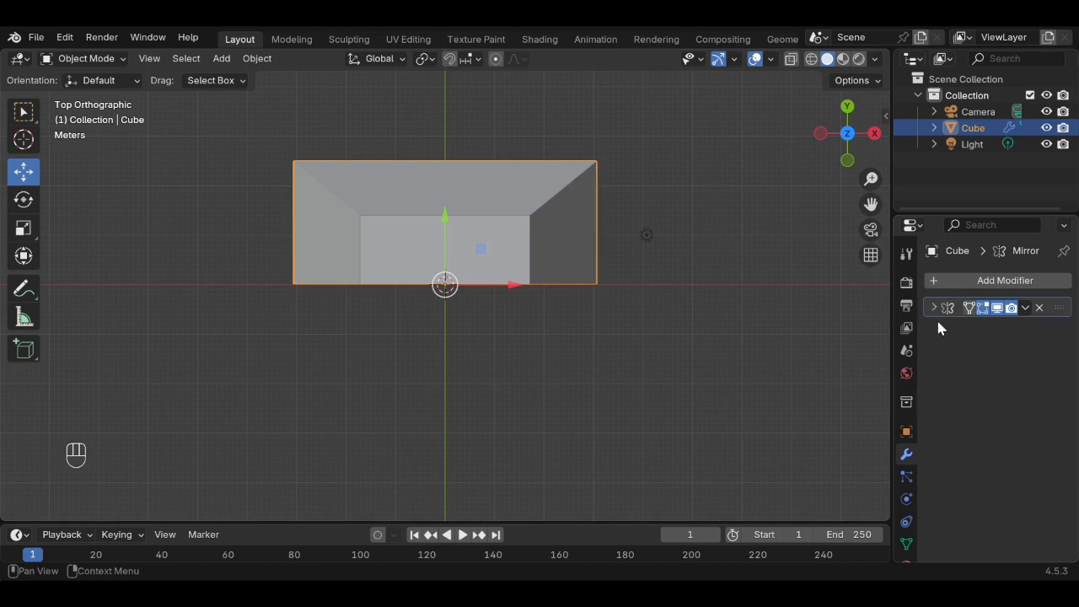
{"action": "left_click", "coordinate": [946, 279]}
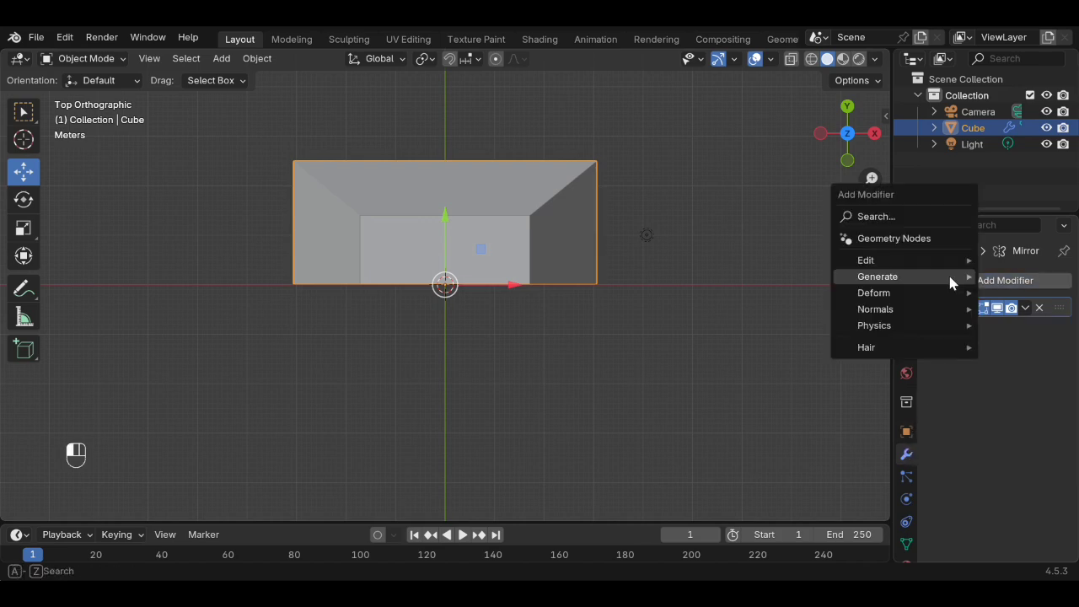
{"action": "mouse_move", "coordinate": [893, 278]}
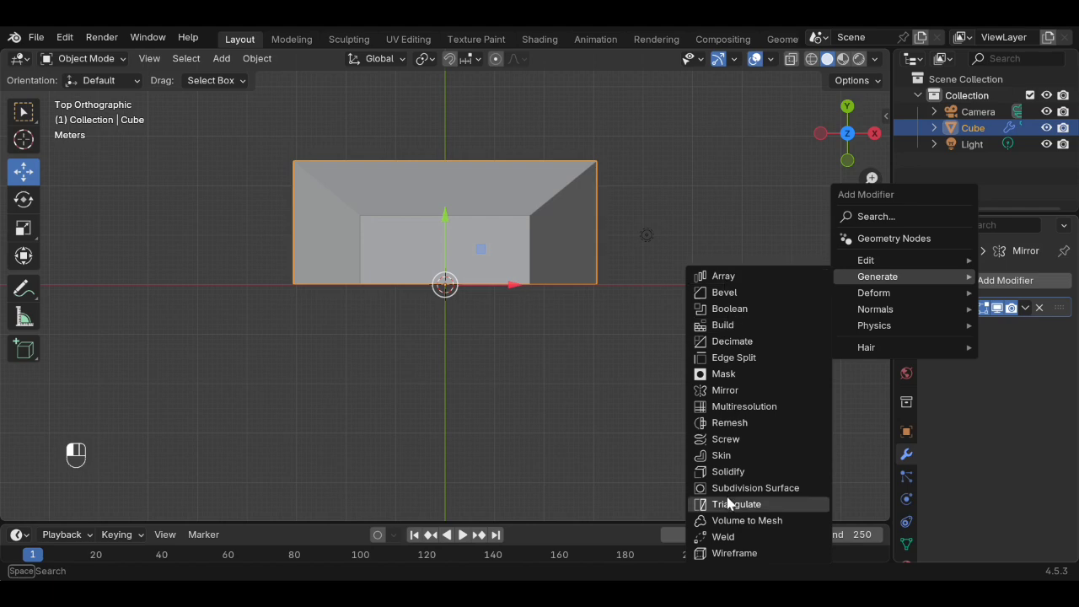
{"action": "left_click", "coordinate": [725, 390]}
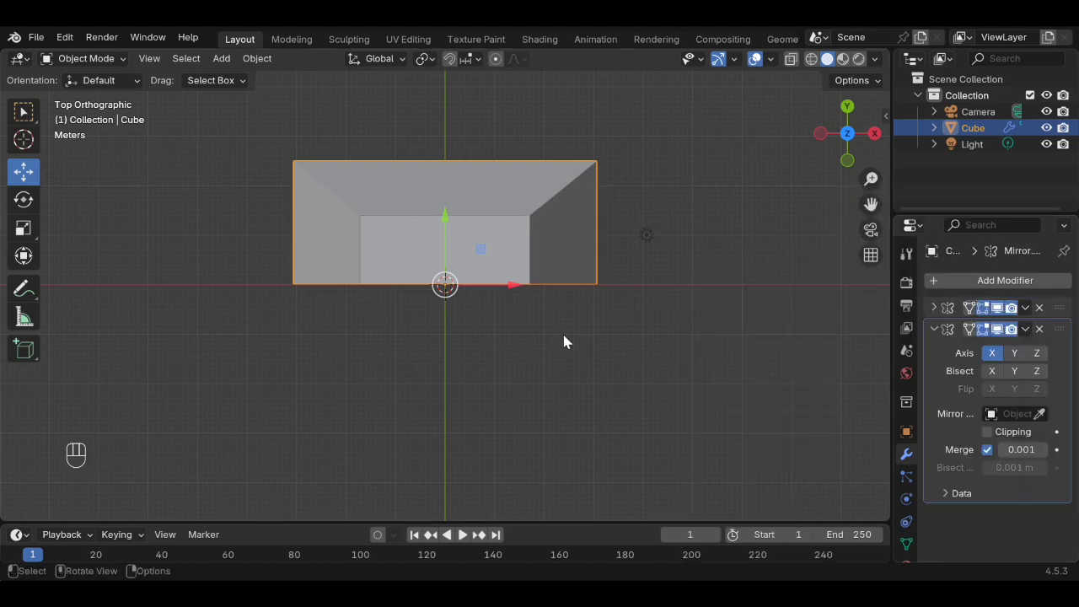
{"action": "key", "text": "ctrl"}
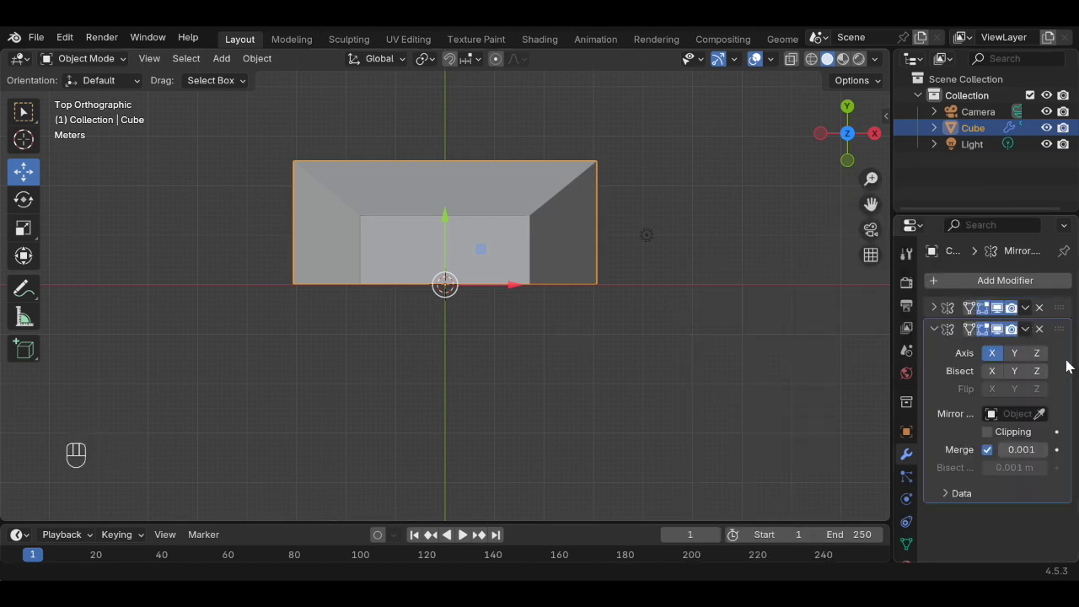
{"action": "left_click", "coordinate": [1013, 357]}
- Select the small outer corner face on the mesh's top and extrude it upward along its normal into a corner post
{"action": "left_click_drag", "start_coordinate": [464, 233], "coordinate": [464, 223]}
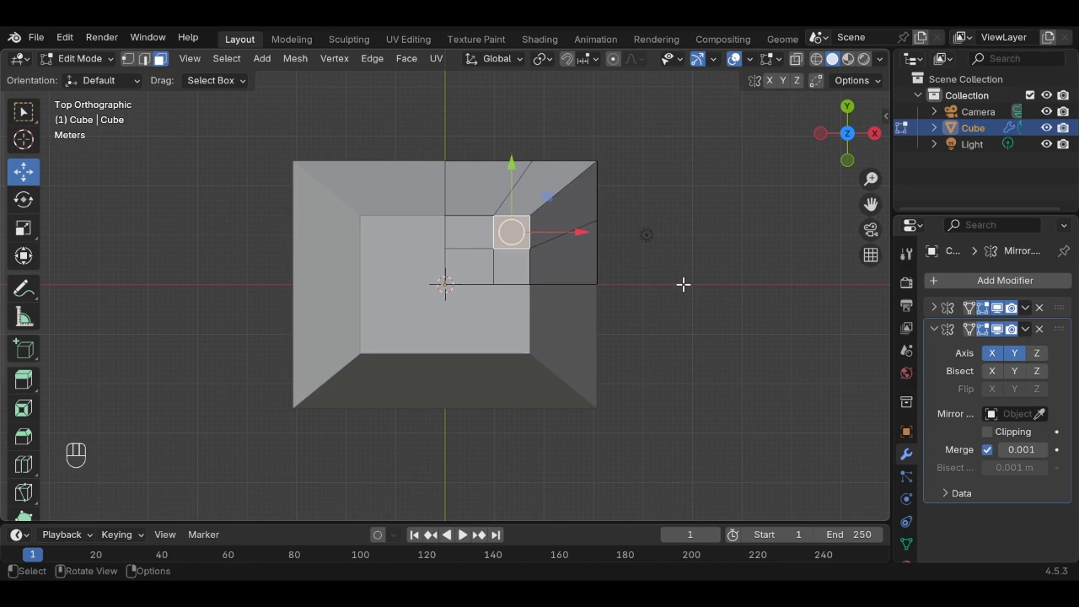
{"action": "key", "text": "KP_1"}
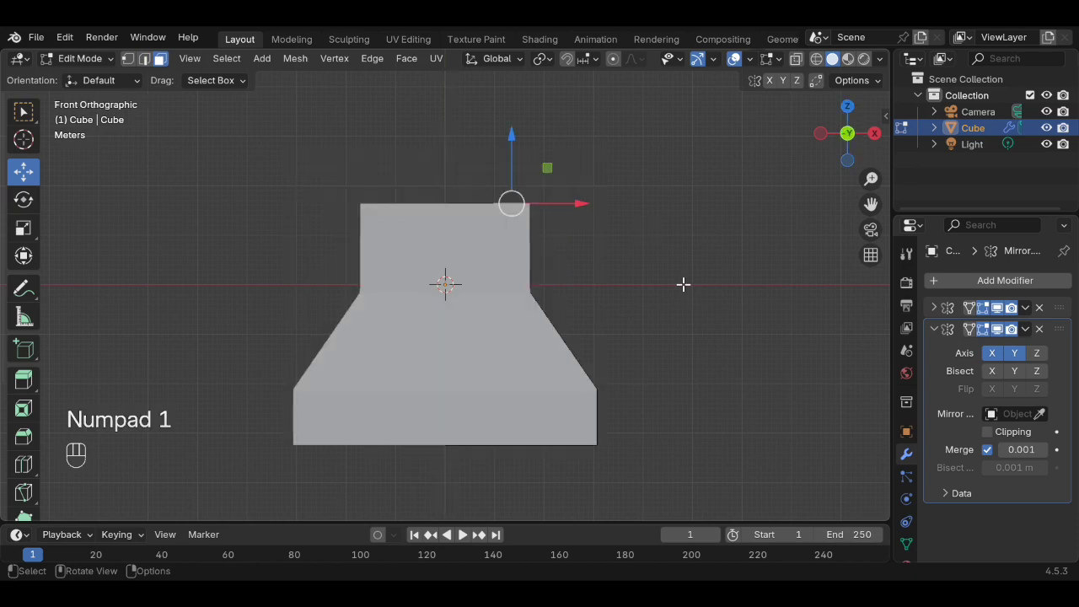
{"action": "key", "text": "e"}
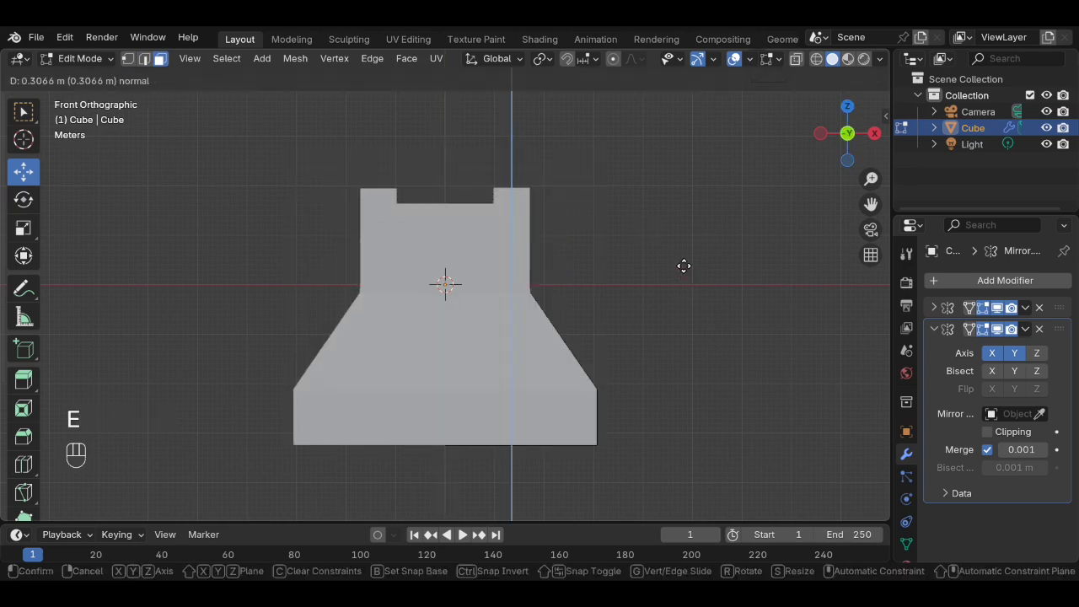
{"action": "left_click", "coordinate": [681, 253]}
- Separate the selected central top faces into their own object and fill a face between the gap's two bordering edges
{"action": "key", "text": "p"}
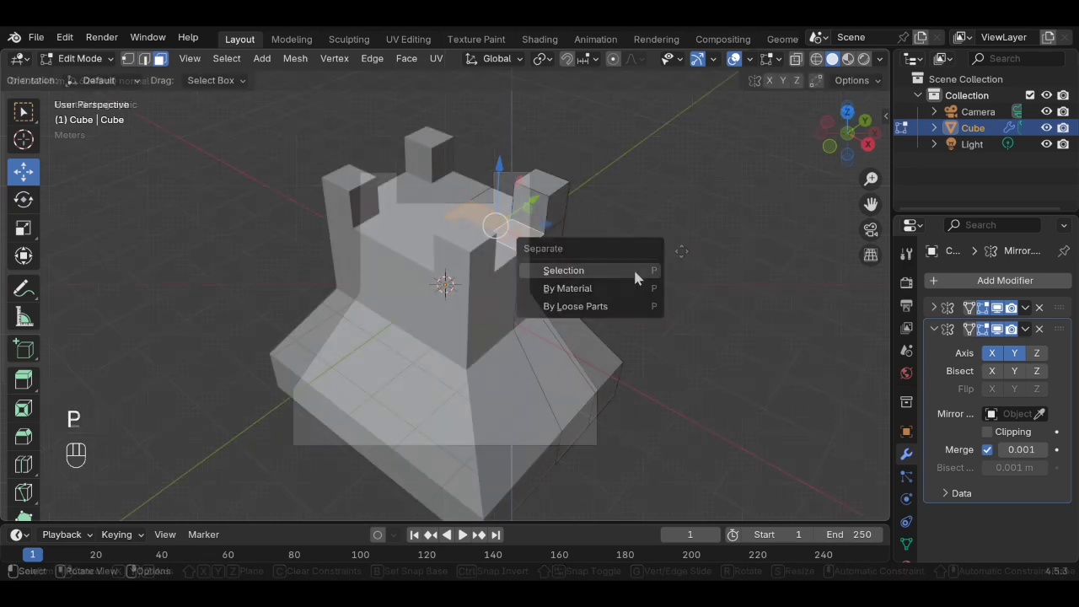
{"action": "left_click", "coordinate": [595, 269]}
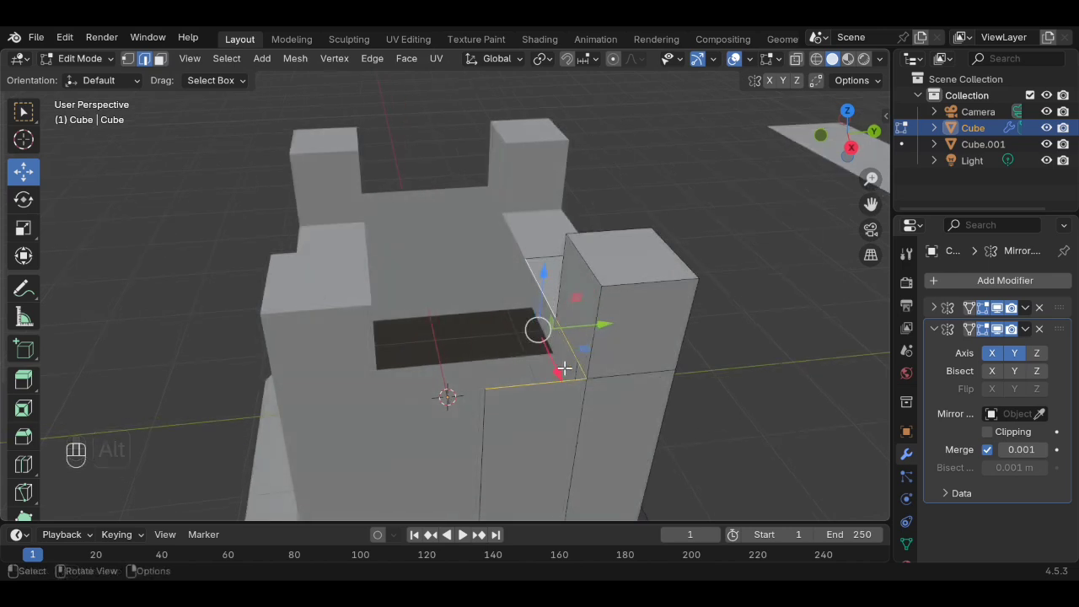
{"action": "key", "text": "f"}
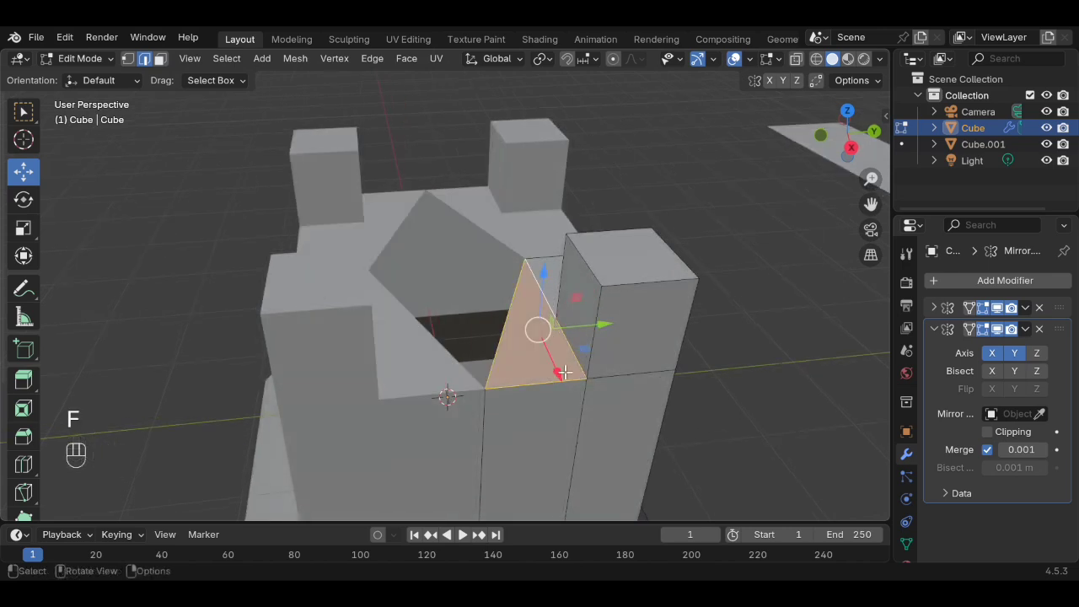
- Select the new triangular face's inner corner vertex and shift it along the Y axis toward the hole
{"action": "left_click", "coordinate": [130, 177]}
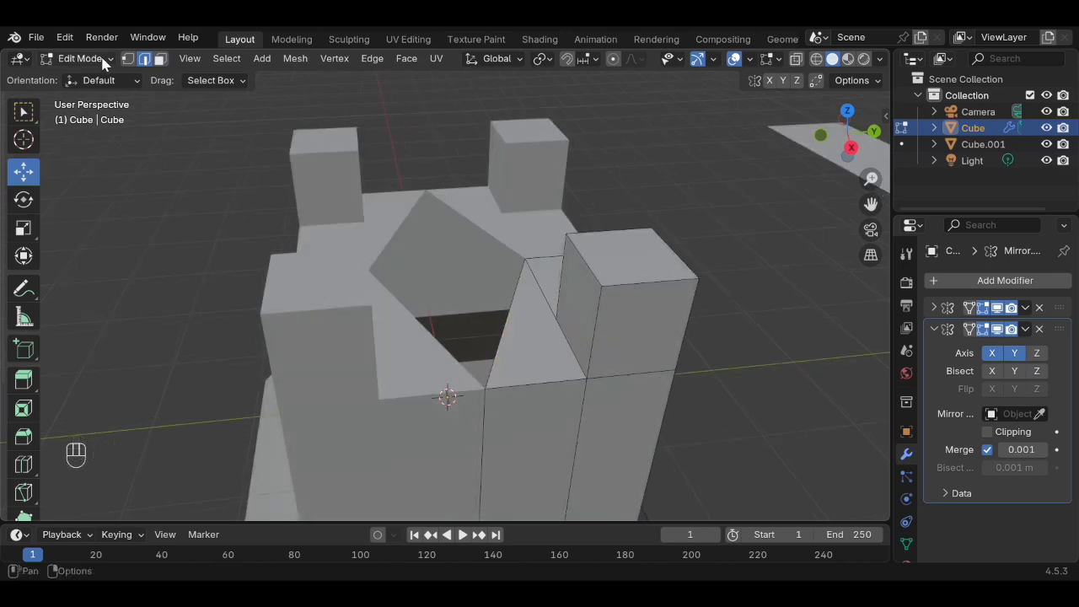
{"action": "left_click", "coordinate": [128, 58]}
{"action": "left_click", "coordinate": [517, 259]}
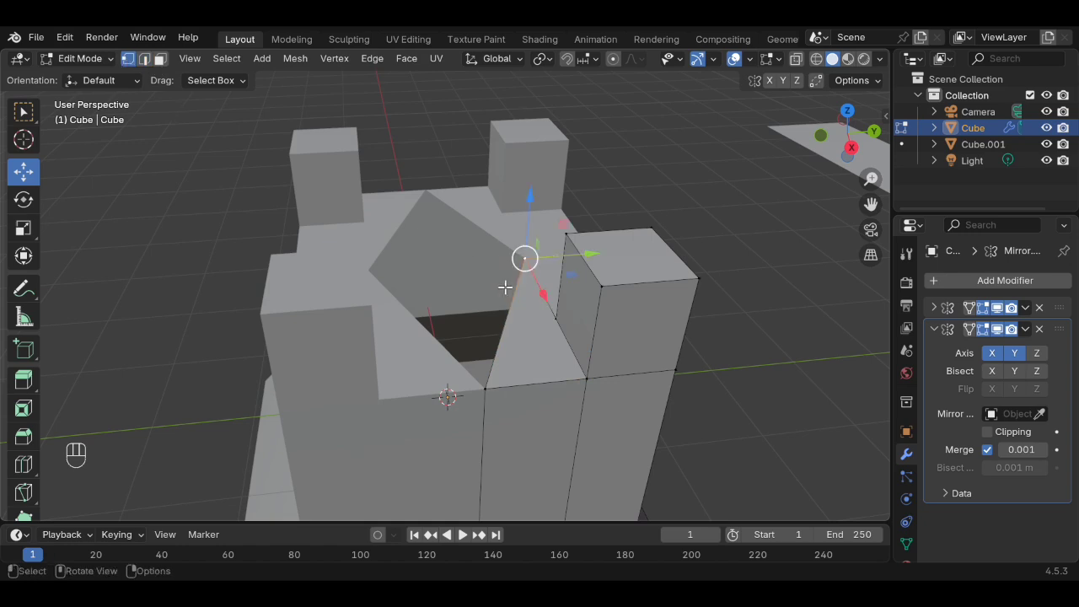
{"action": "left_click_drag", "start_coordinate": [569, 260], "coordinate": [543, 253]}
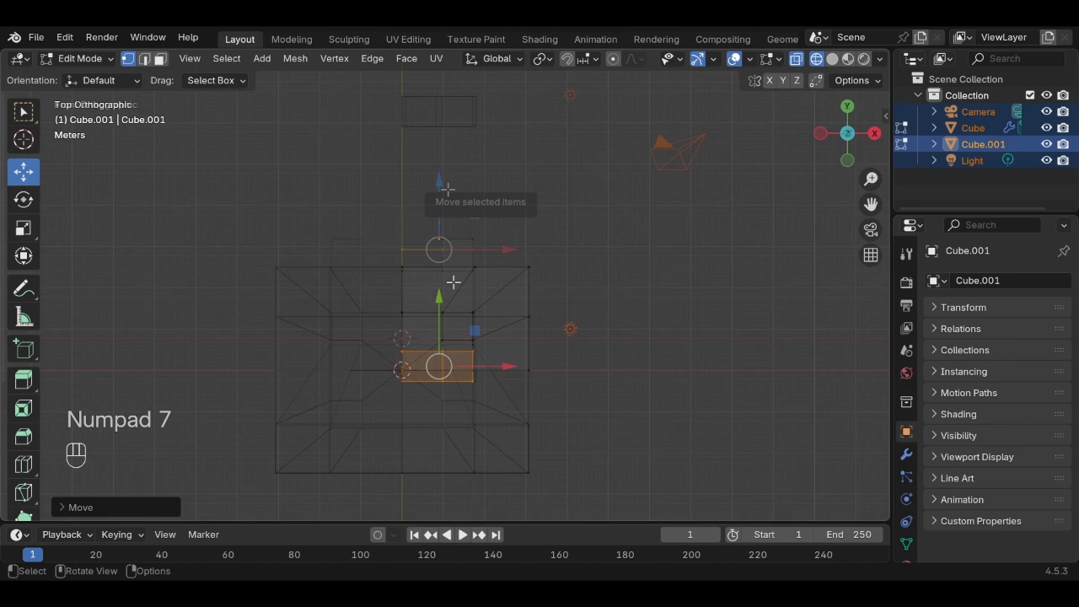
- Extrude the separated strip into a solid bar and set its origin to its geometry
{"action": "key", "text": "KP_1"}
{"action": "key", "text": "e"}
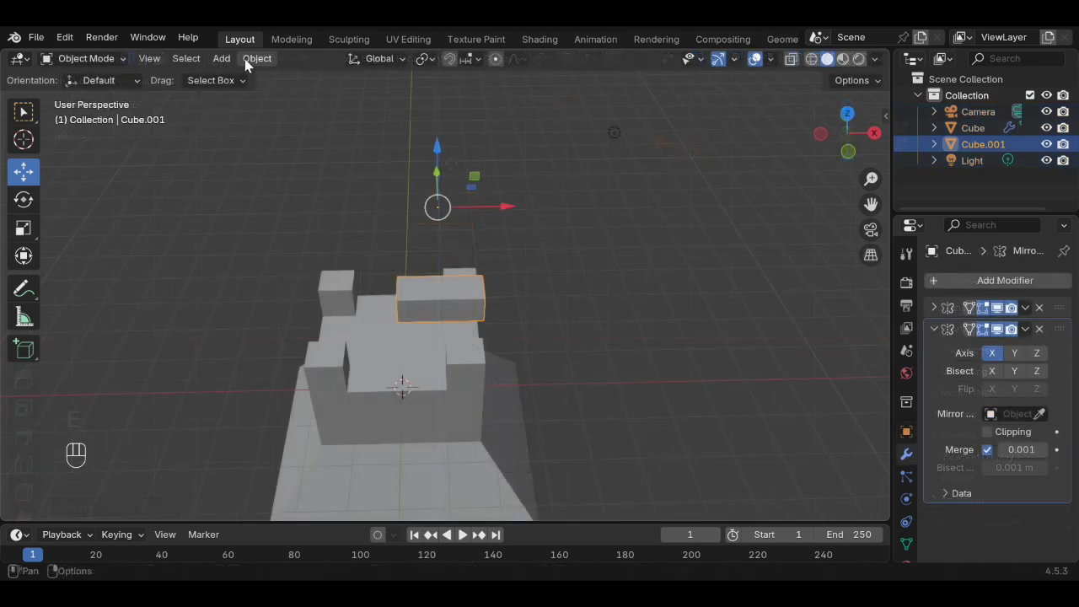
{"action": "left_click", "coordinate": [255, 58]}
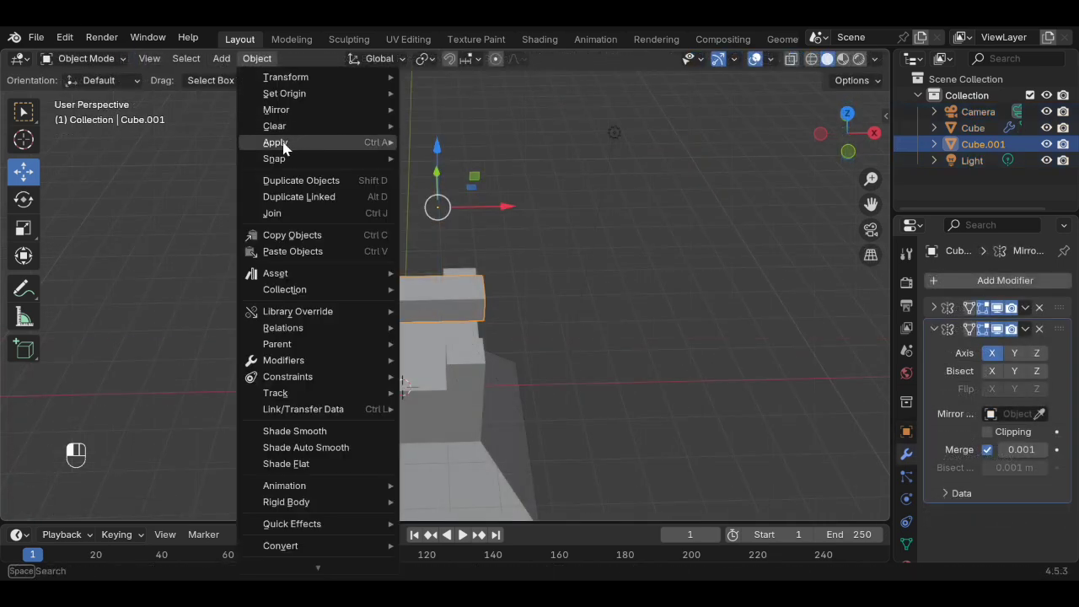
{"action": "mouse_move", "coordinate": [286, 93]}
{"action": "left_click", "coordinate": [481, 110]}
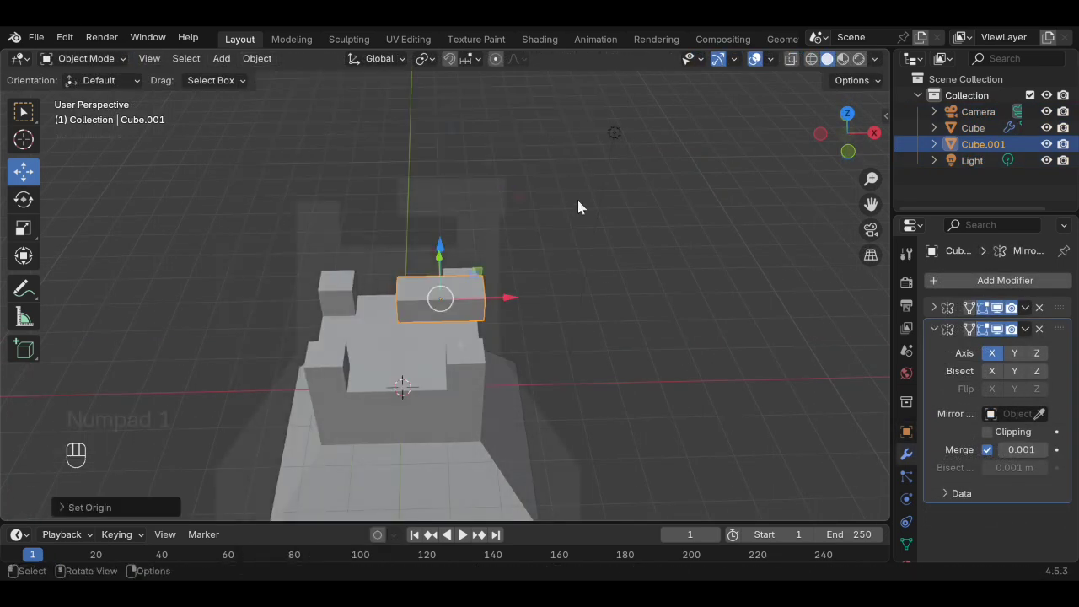
- Rest the bar between the corner posts and shape its outer end into a downward-bending arm
{"action": "key", "text": "KP_1"}
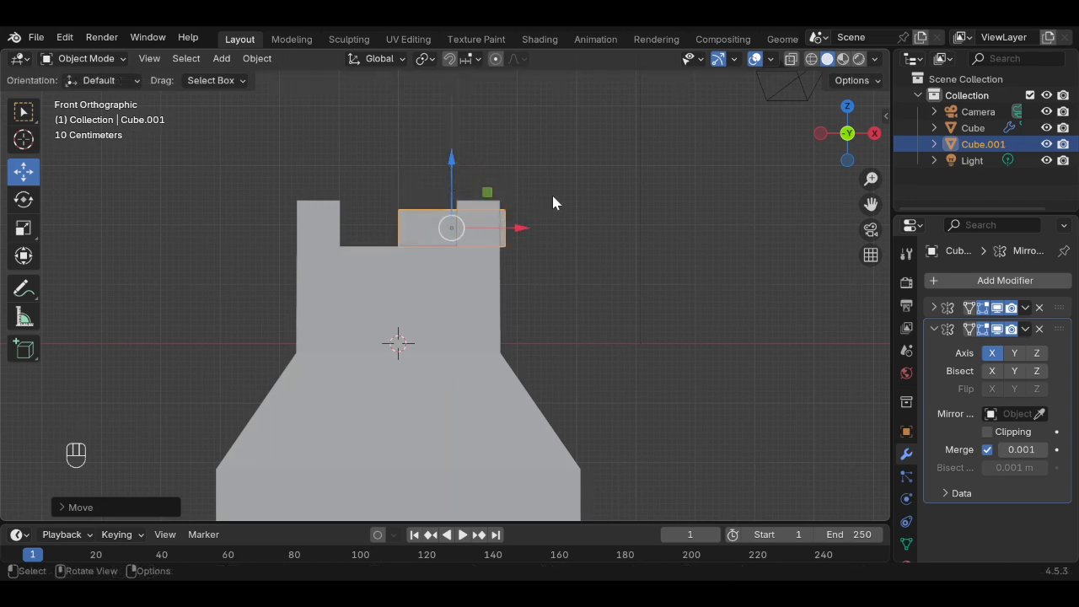
{"action": "key", "text": "KP_7"}
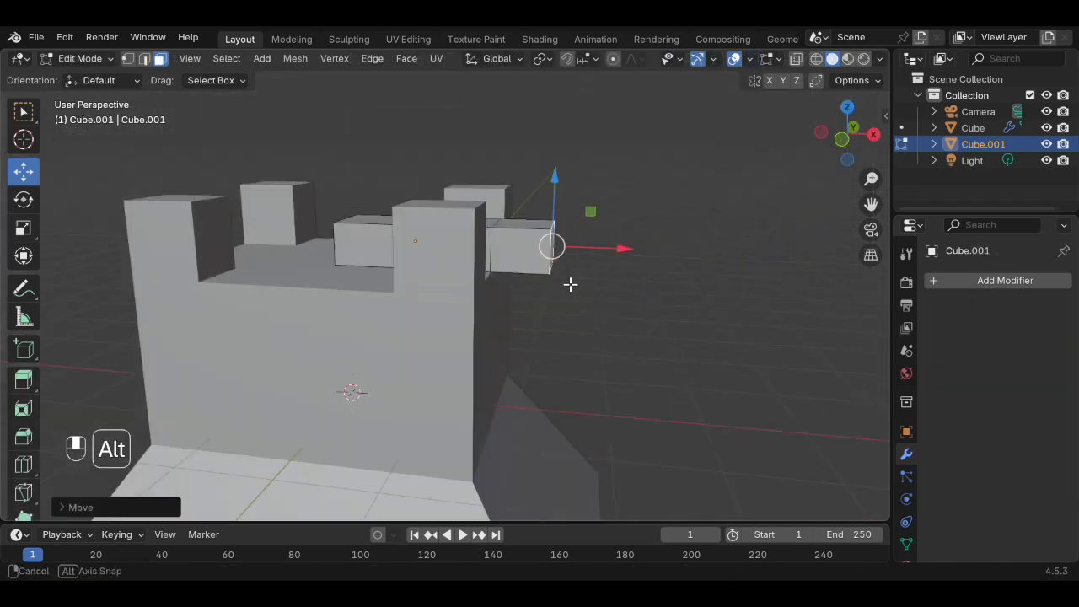
{"action": "left_click_drag", "start_coordinate": [571, 281], "coordinate": [584, 284]}
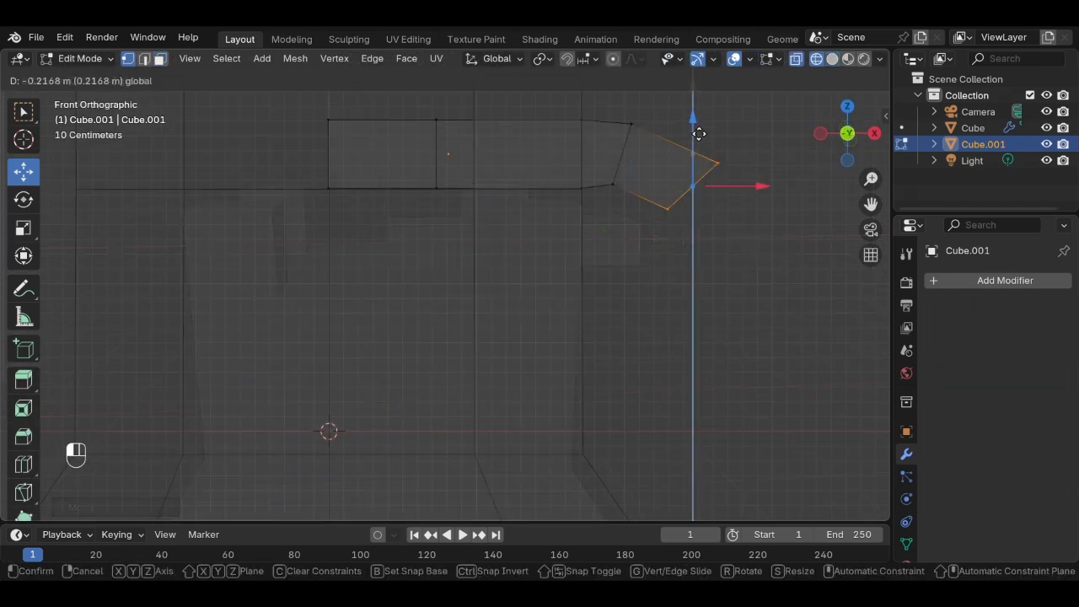
- Add a cylinder mesh beneath the arm's outer end and flatten it into a thin disc
{"action": "key", "text": "KP_7"}
{"action": "key", "text": "shift+a"}
{"action": "mouse_move", "coordinate": [593, 299]}
{"action": "mouse_move", "coordinate": [551, 246]}
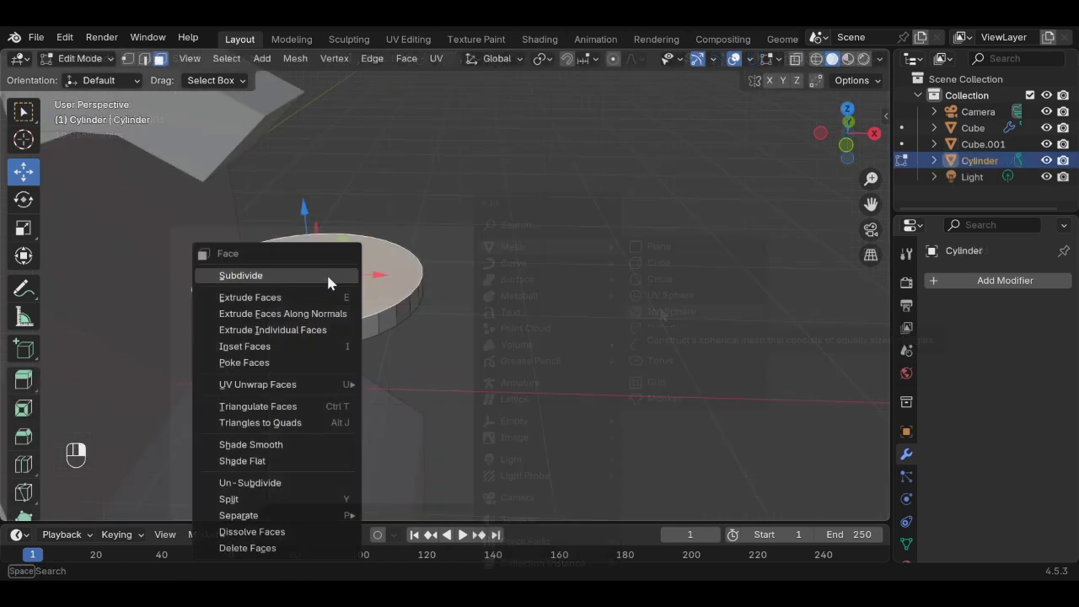
- Poke the disc's top and bottom faces into triangle fans
{"action": "left_click", "coordinate": [257, 363]}
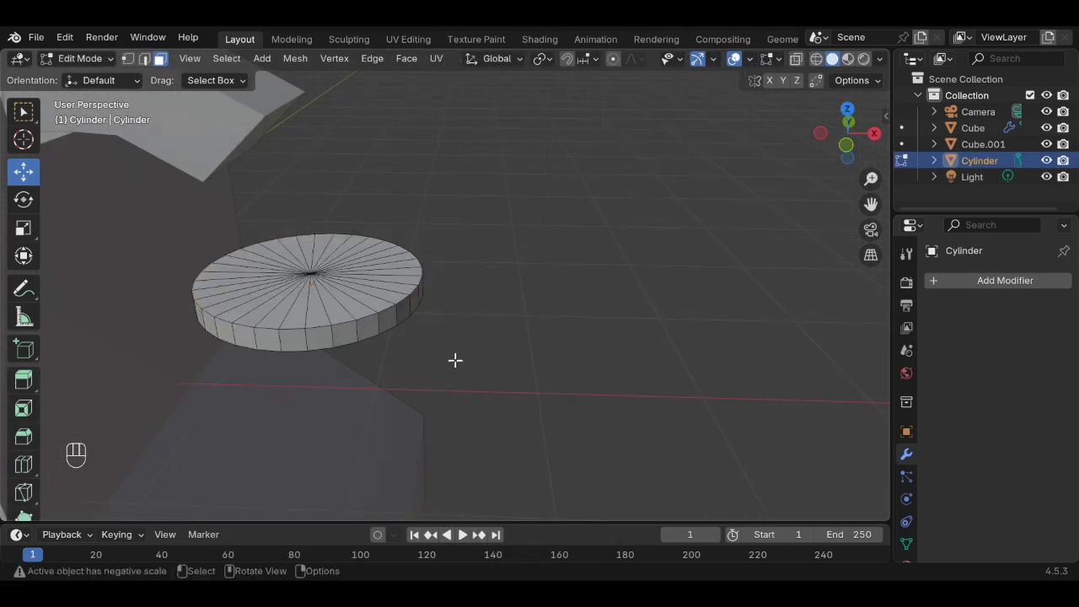
{"action": "left_click_drag", "start_coordinate": [456, 359], "coordinate": [322, 167], "text": "alt"}
{"action": "key", "text": "ctrl+f"}
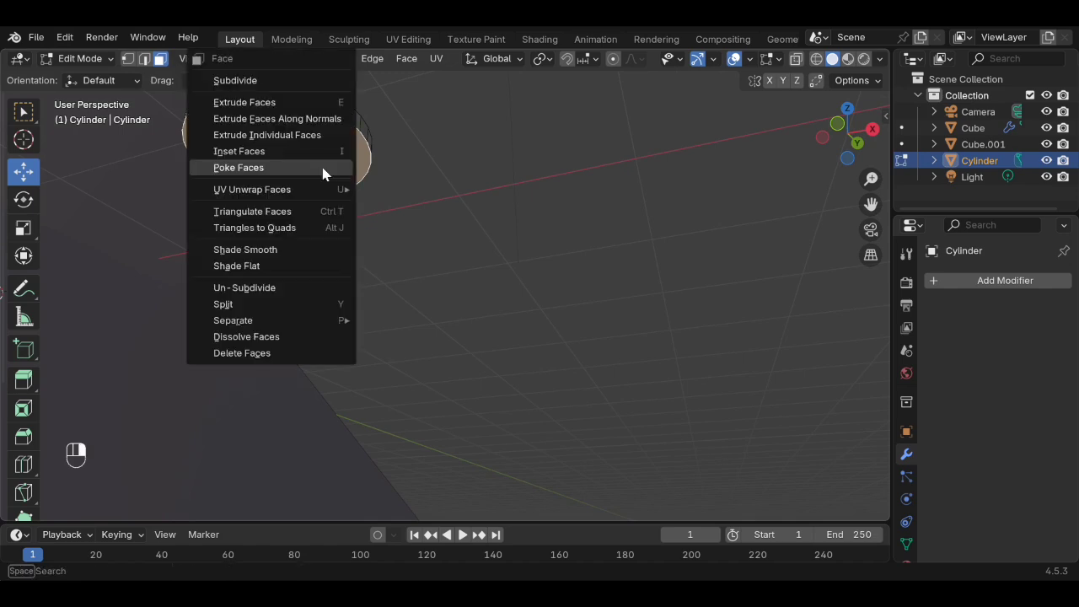
{"action": "left_click", "coordinate": [296, 168]}
- Extrude only the disc's top cap upward into a tapered body and widen it with a horizontal loop cut
{"action": "key", "text": "ctrl+KP_Add"}
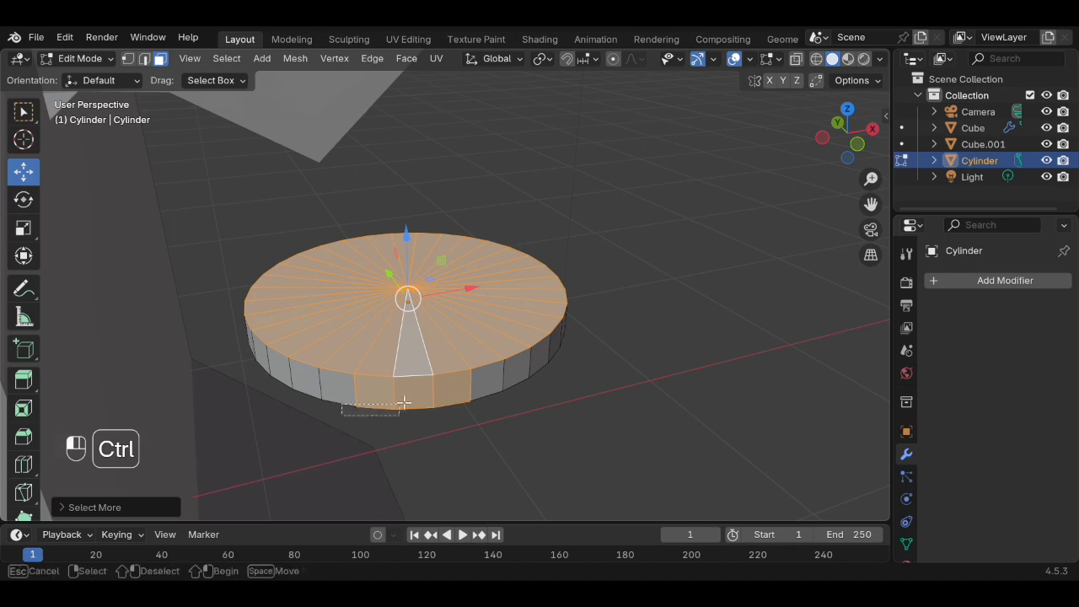
{"action": "left_click_drag", "start_coordinate": [342, 415], "coordinate": [483, 389], "text": "ctrl"}
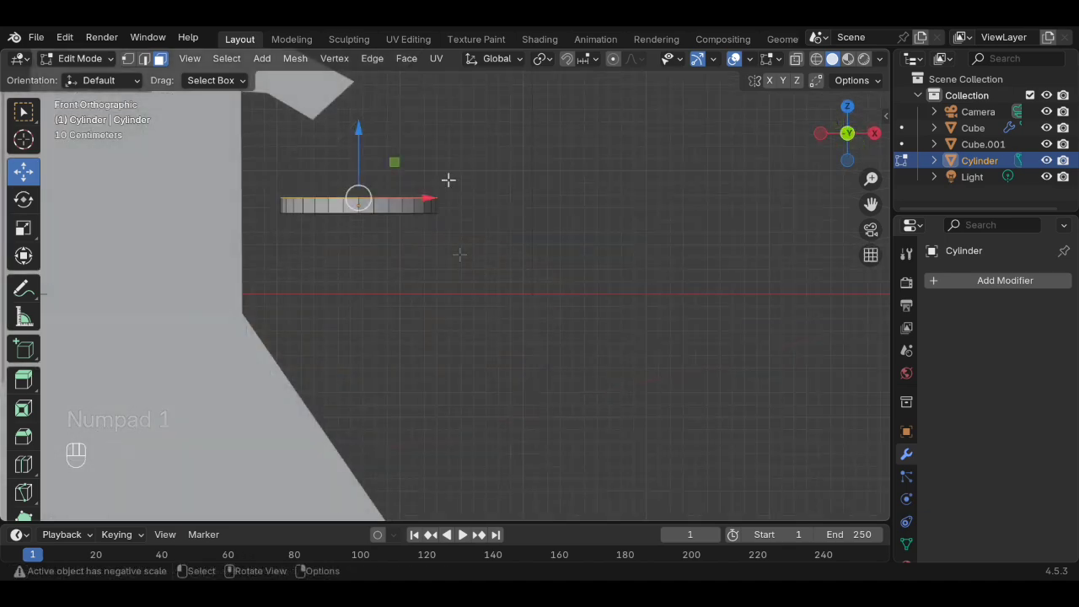
{"action": "key", "text": "e"}
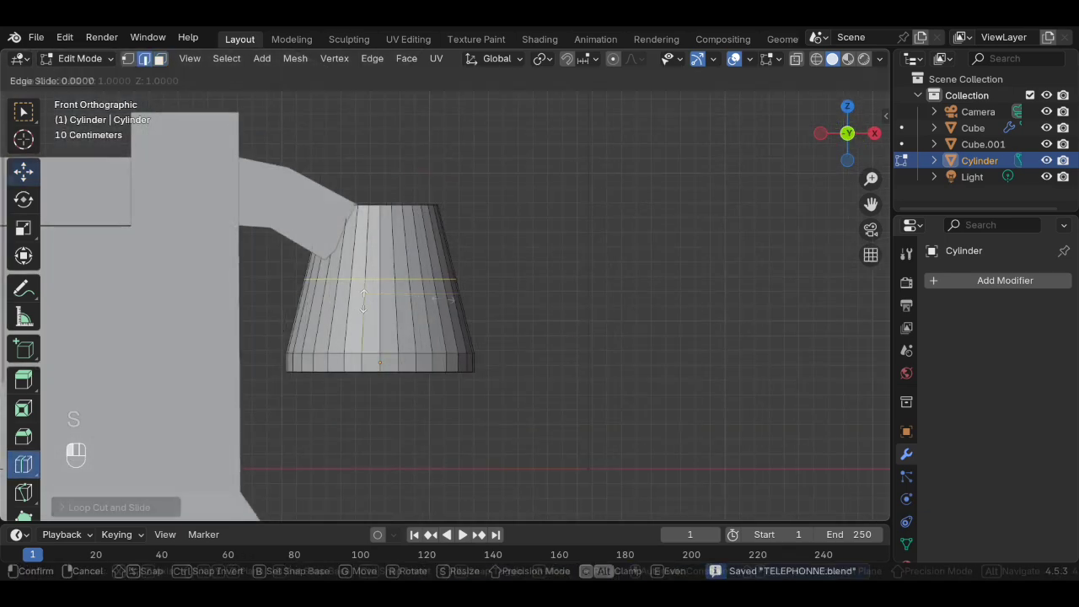
{"action": "left_click", "coordinate": [456, 295]}
{"action": "key", "text": "s"}
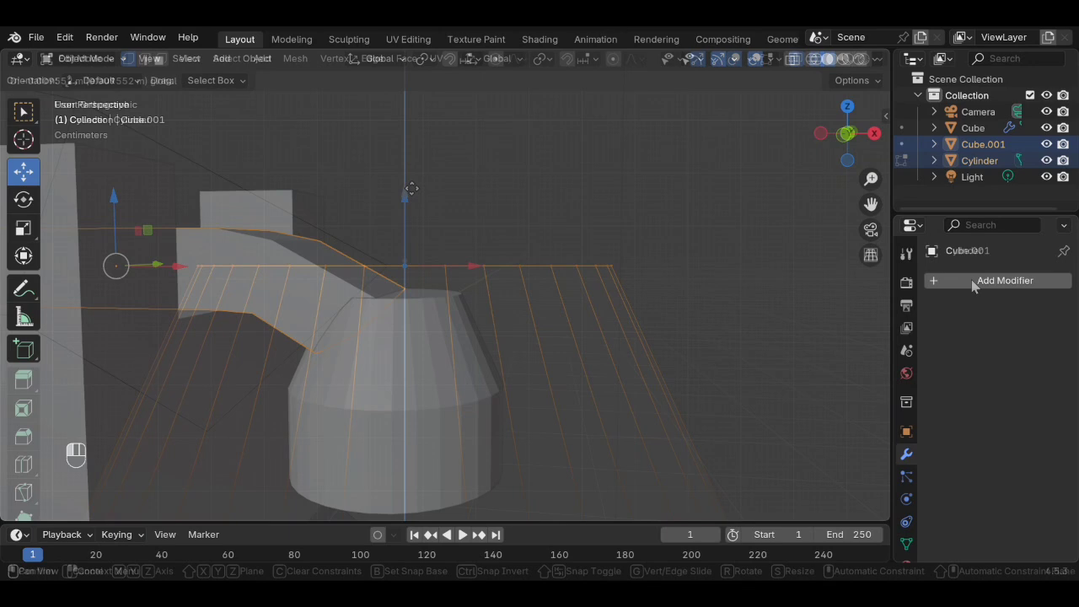
- Add a Subdivision Surface modifier to the curved arm and repeat the operation on the bell-shaped cylinder
{"action": "left_click", "coordinate": [976, 282]}
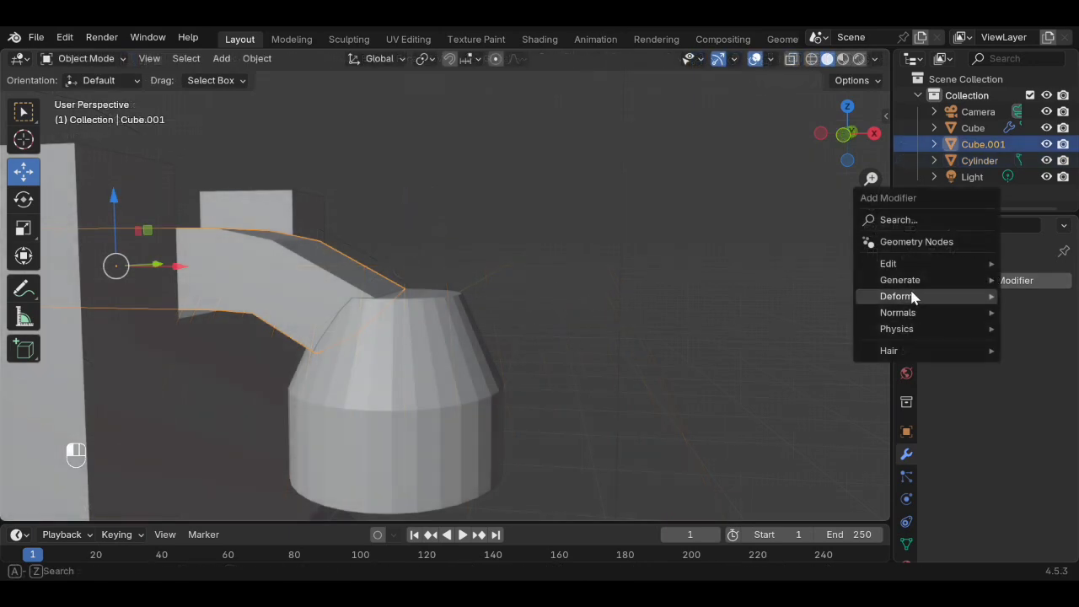
{"action": "mouse_move", "coordinate": [908, 286]}
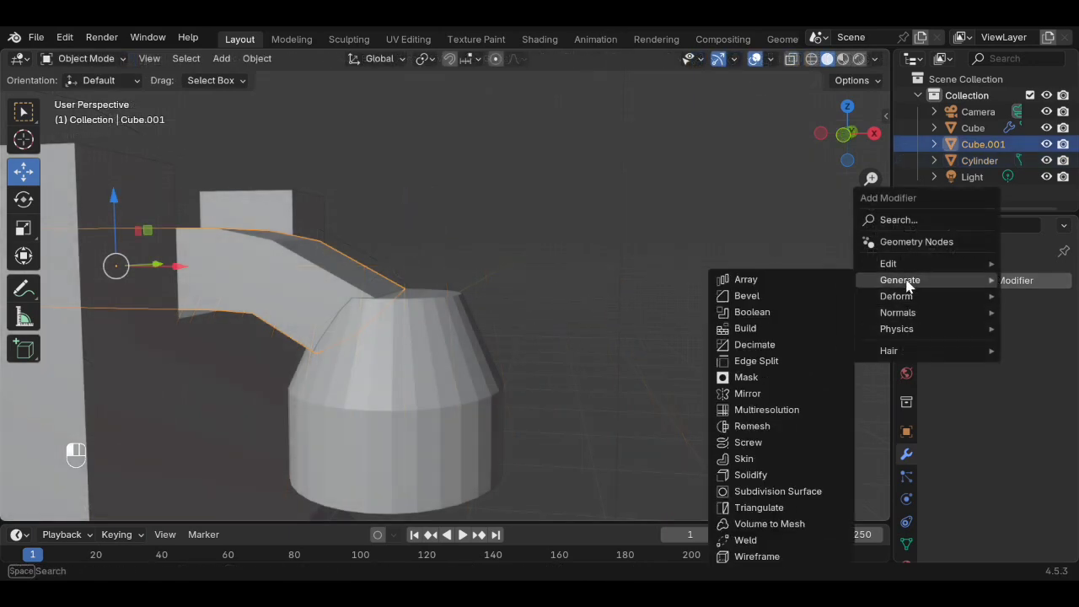
{"action": "left_click", "coordinate": [784, 490]}
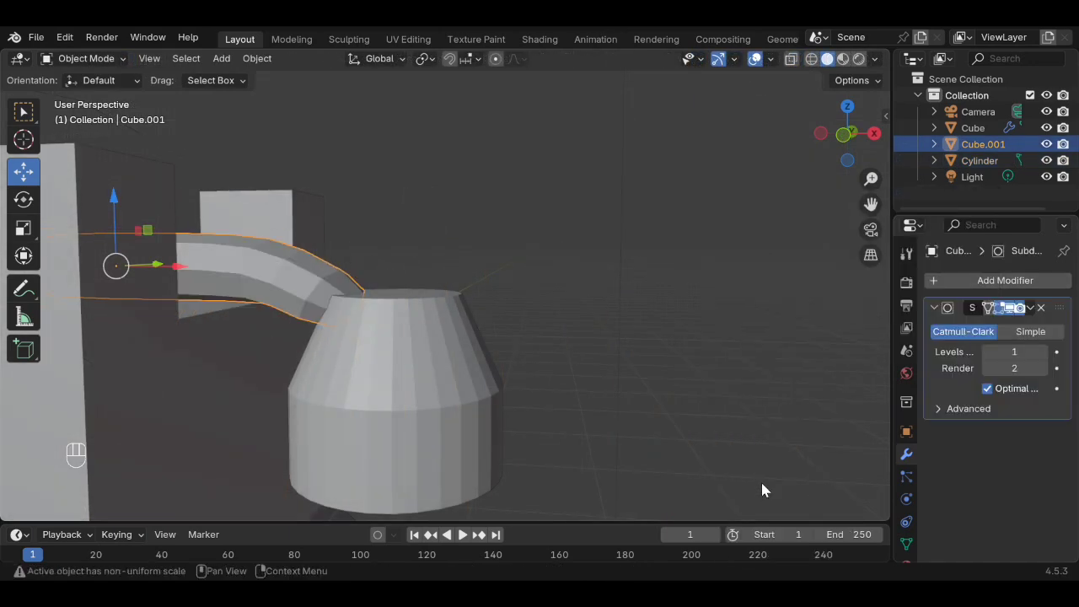
{"action": "left_click", "coordinate": [686, 302]}
{"action": "left_click", "coordinate": [436, 362]}
{"action": "key", "text": "shift+r"}
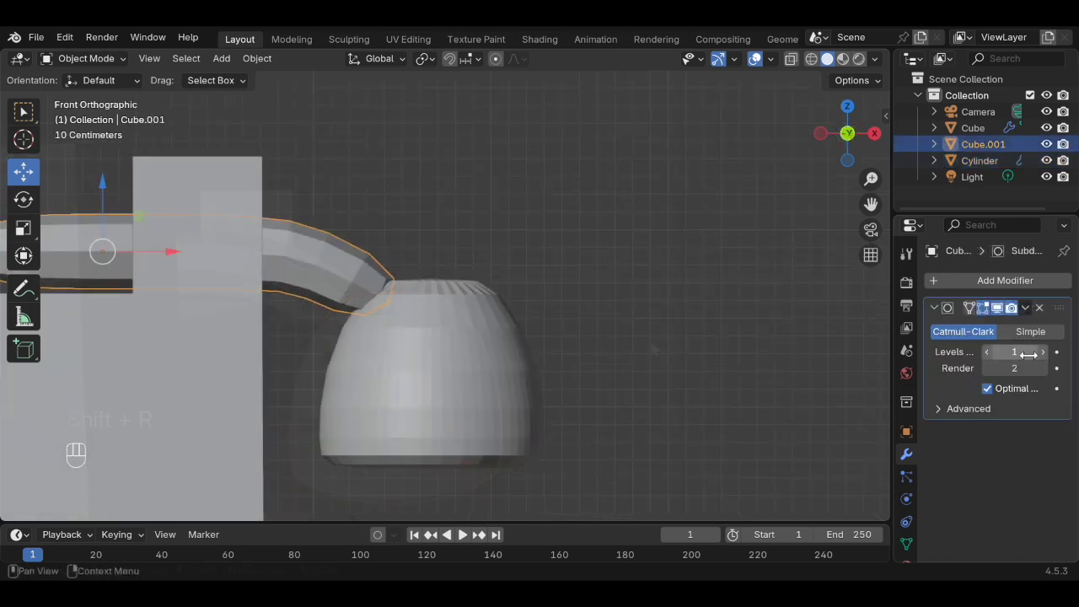
- Set the curved arm's Subdivision Surface viewport level to 3
{"action": "left_click", "coordinate": [1043, 351]}
{"action": "left_click", "coordinate": [1043, 352]}
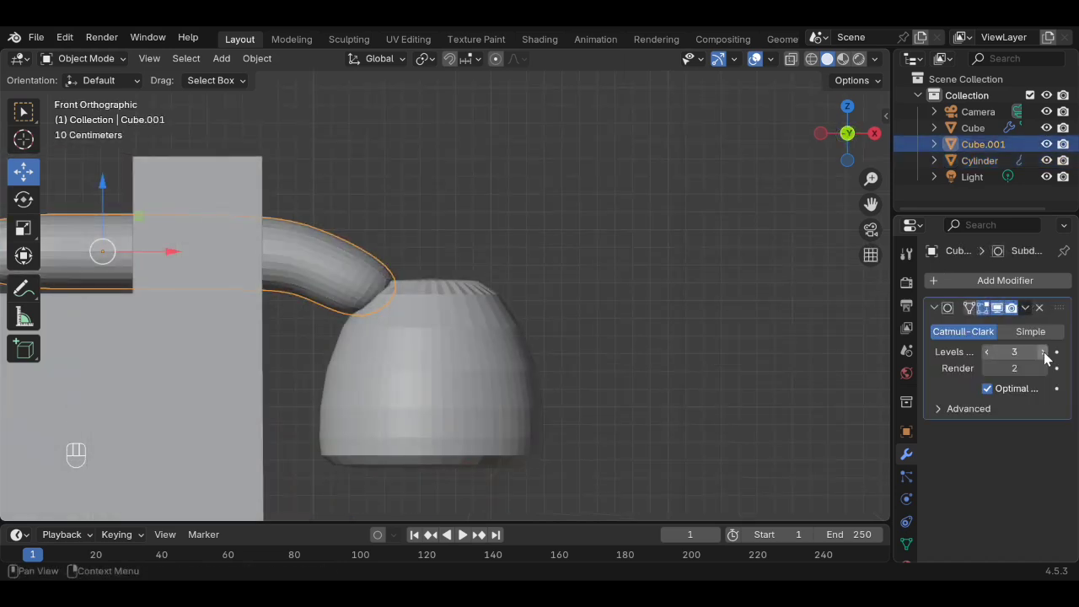
- Set the bell-shaped cylinder's Subdivision Surface viewport level to 5
{"action": "left_click", "coordinate": [514, 362]}
{"action": "left_click", "coordinate": [1043, 352]}
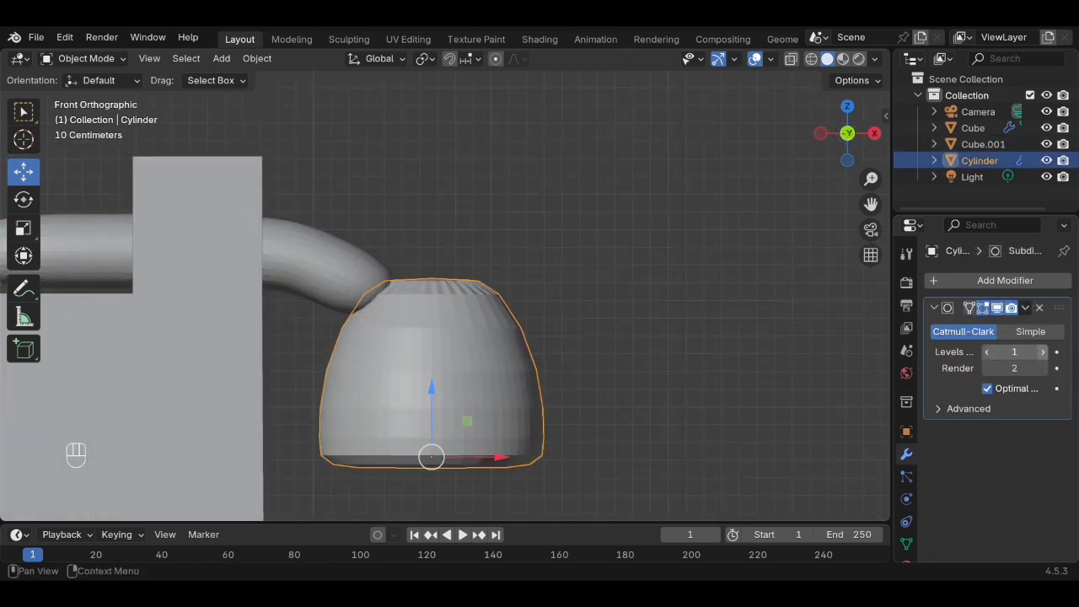
{"action": "left_click", "coordinate": [1044, 352]}
{"action": "left_click", "coordinate": [1044, 351]}
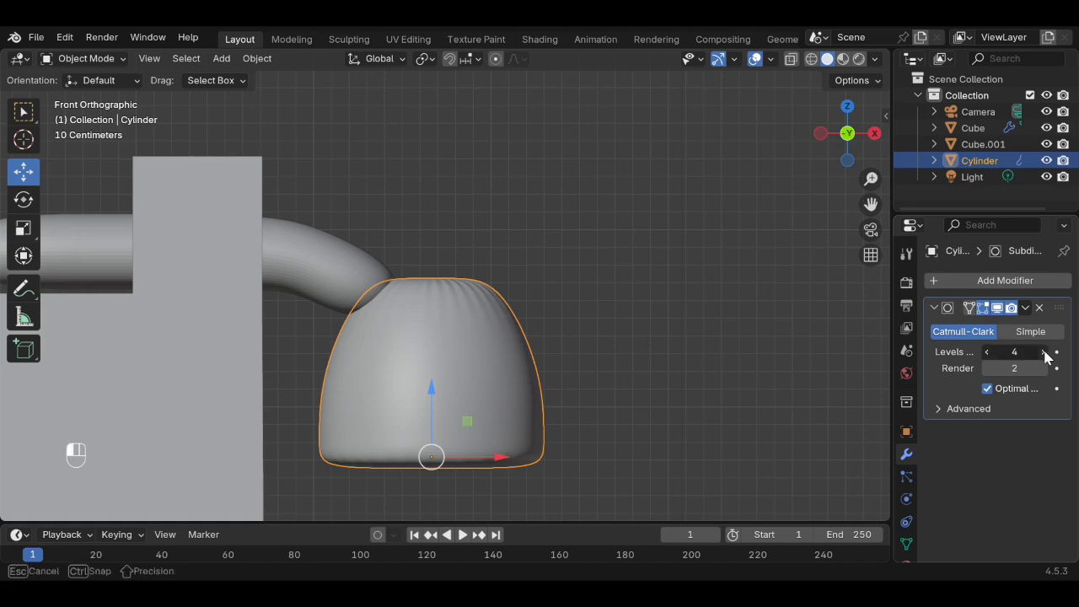
- Apply a partial edge crease to the edge loop around the bell-shaped cylinder's bottom rim to tighten its rounding
{"action": "middle_click_drag", "start_coordinate": [559, 277], "coordinate": [552, 267]}
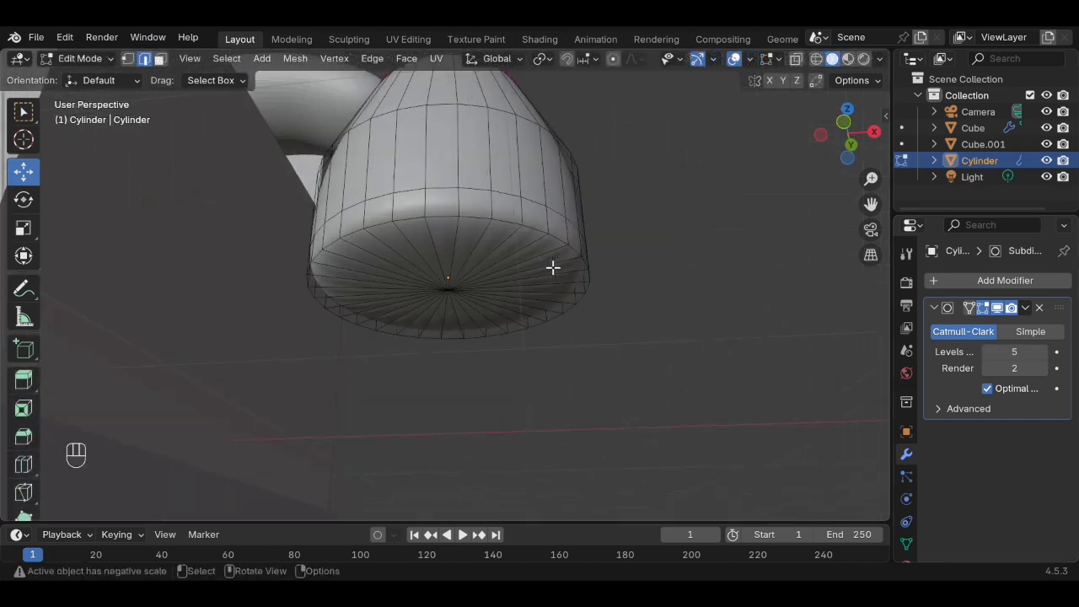
{"action": "left_click", "coordinate": [538, 224]}
{"action": "left_click", "coordinate": [535, 226], "text": "alt"}
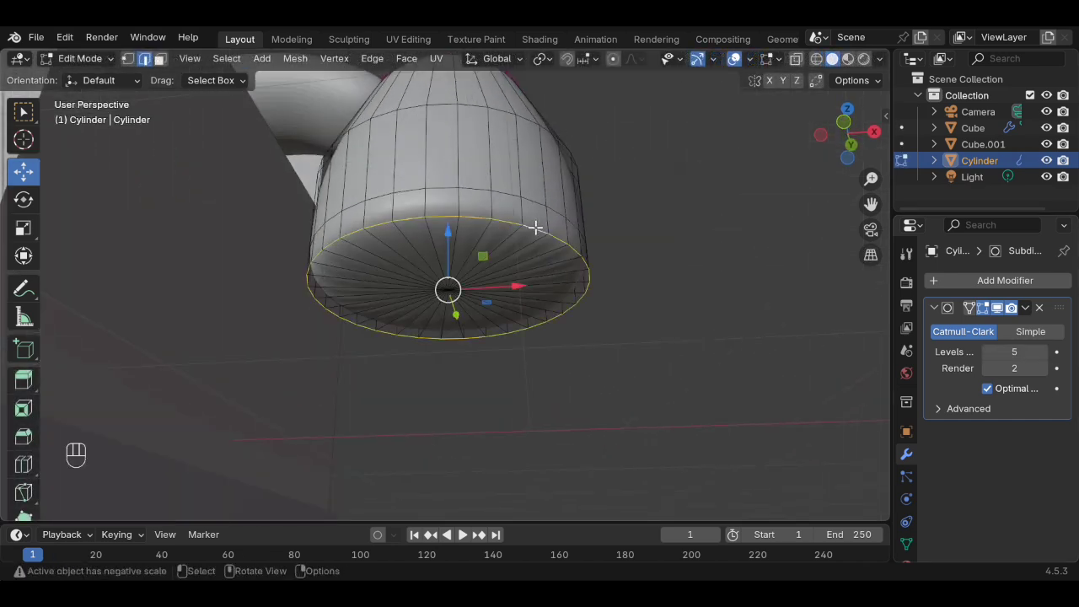
{"action": "key", "text": "shift+e"}
{"action": "key", "text": "shift+e"}
{"action": "key", "text": "shift+e"}
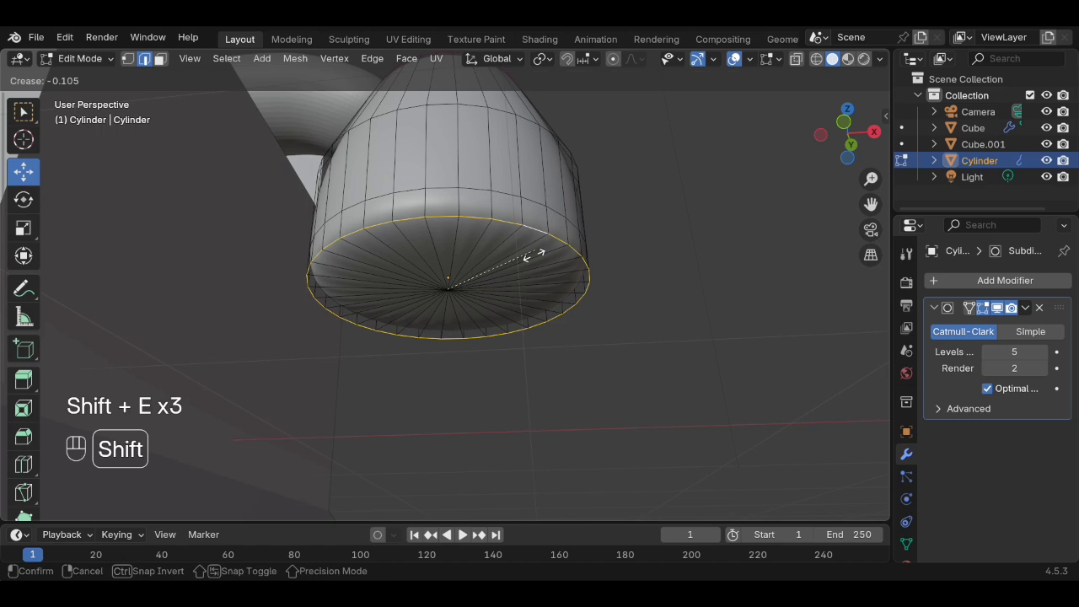
{"action": "key", "text": "shift+e"}
{"action": "key", "text": "shift+e"}
{"action": "key", "text": "shift+e"}
{"action": "key", "text": "shift+e"}
{"action": "key", "text": "shift+e"}
{"action": "key", "text": "shift+e"}
{"action": "key", "text": "shift+e"}
{"action": "key", "text": "shift+e"}
{"action": "key", "text": "shift+e"}
{"action": "key", "text": "shift+e"}
{"action": "key", "text": "shift+e"}
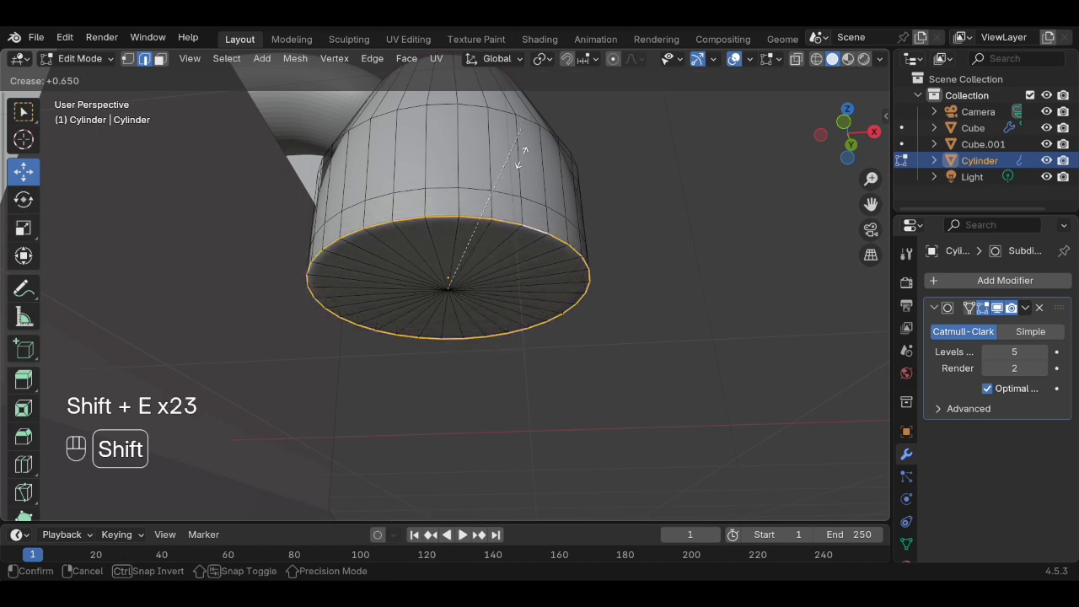
{"action": "key", "text": "shift+e"}
{"action": "key", "text": "shift+e"}
{"action": "key", "text": "shift+e"}
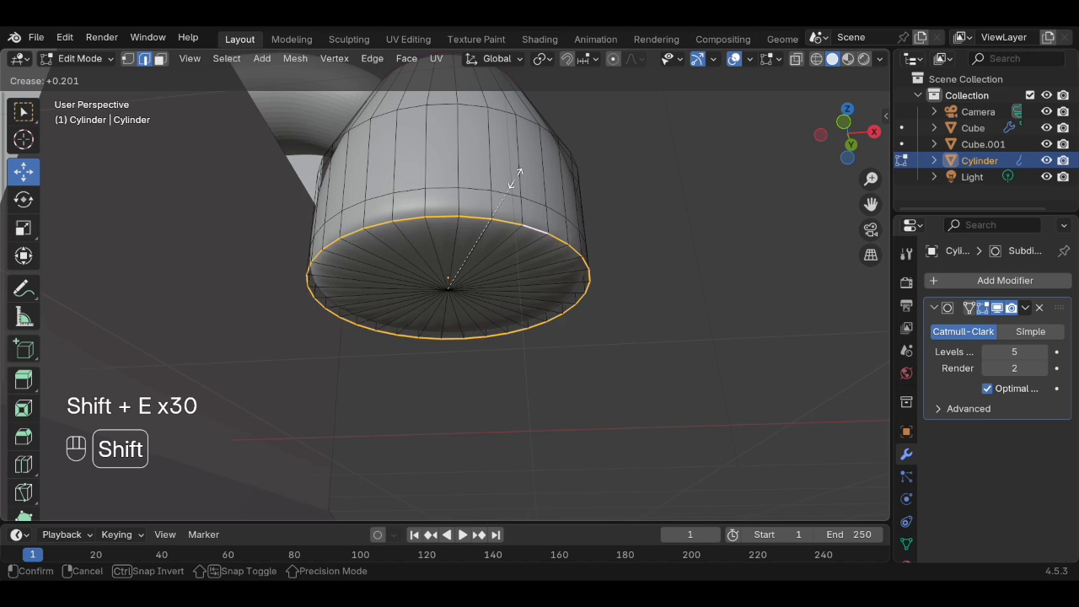
{"action": "key", "text": "shift+e"}
{"action": "left_click", "coordinate": [522, 157]}
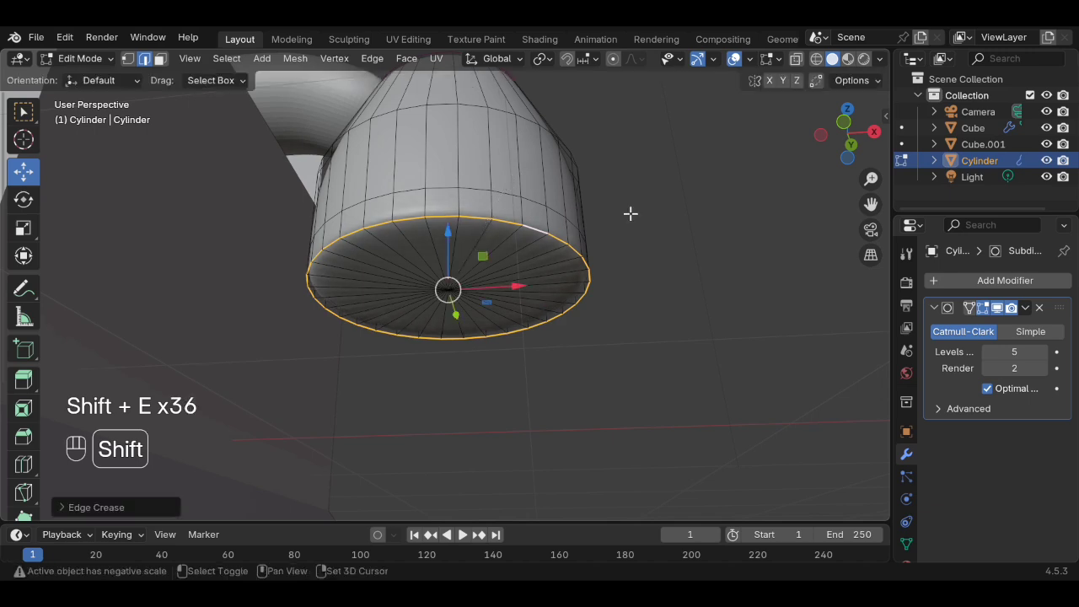
- Return to Object Mode and set the bell-shaped cylinder's origin to its geometry
{"action": "key", "text": "Tab"}
{"action": "key", "text": "KP_1"}
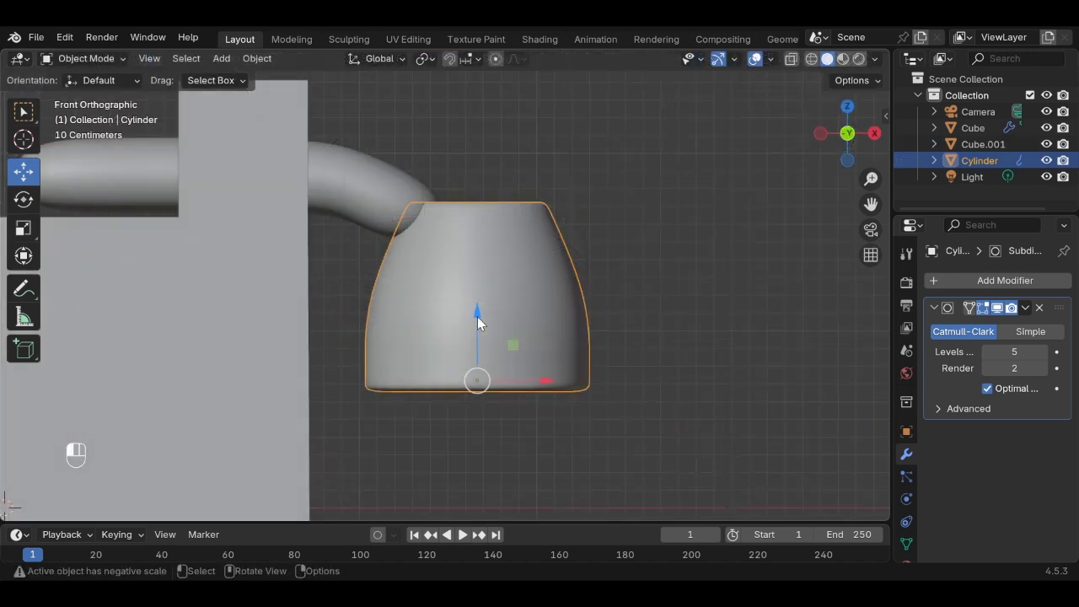
{"action": "left_click", "coordinate": [257, 58]}
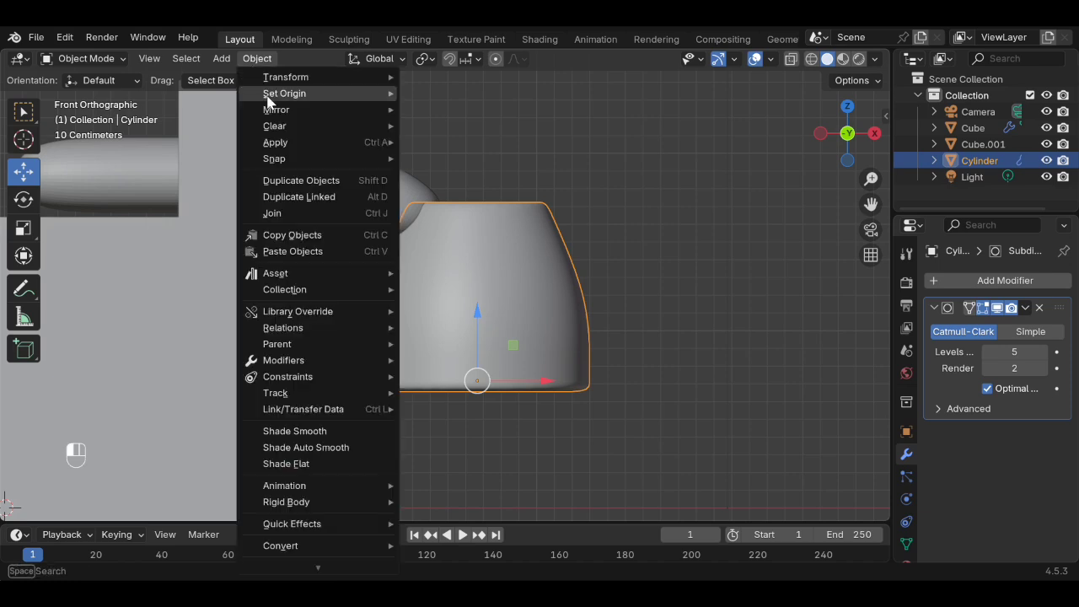
{"action": "mouse_move", "coordinate": [346, 94]}
{"action": "left_click", "coordinate": [461, 117]}
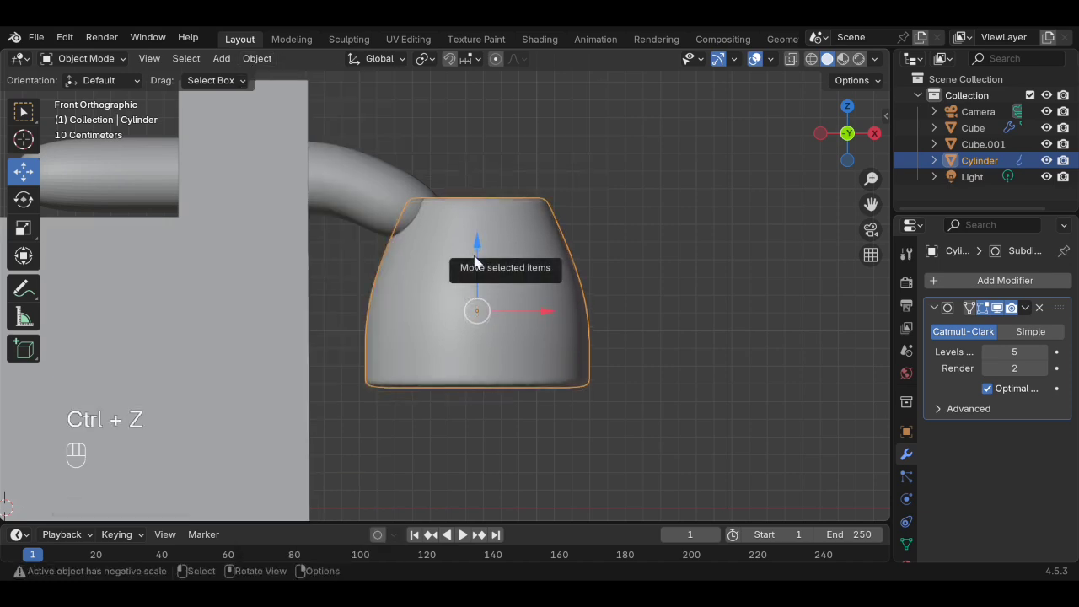
- Rotate the bell-shaped cylinder about 15° around the global Y axis and lower it slightly against the arm's end
{"action": "key", "text": "r"}
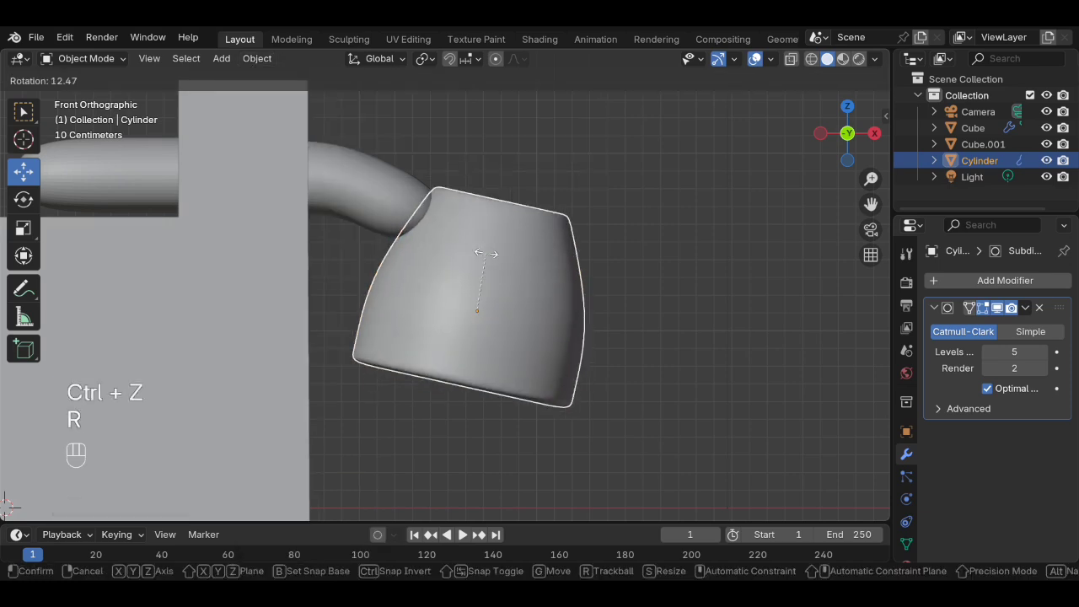
{"action": "key", "text": "x"}
{"action": "key", "text": "y"}
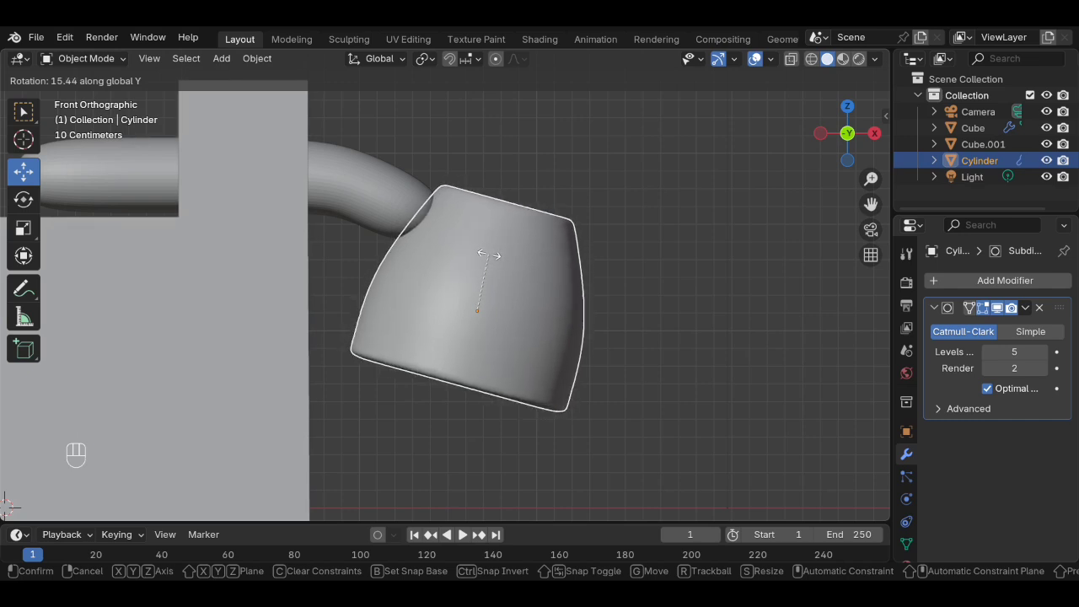
{"action": "left_click", "coordinate": [488, 254]}
{"action": "left_click_drag", "start_coordinate": [477, 246], "coordinate": [477, 257]}
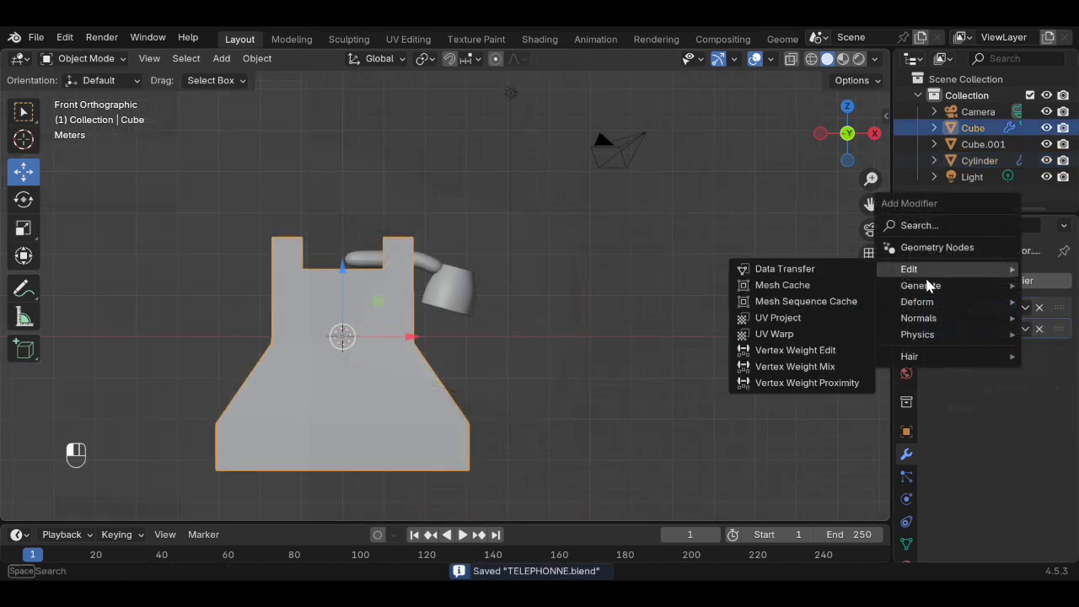
- Try a Subdivision Surface modifier on the telephone base with a raised viewport level
{"action": "mouse_move", "coordinate": [919, 288]}
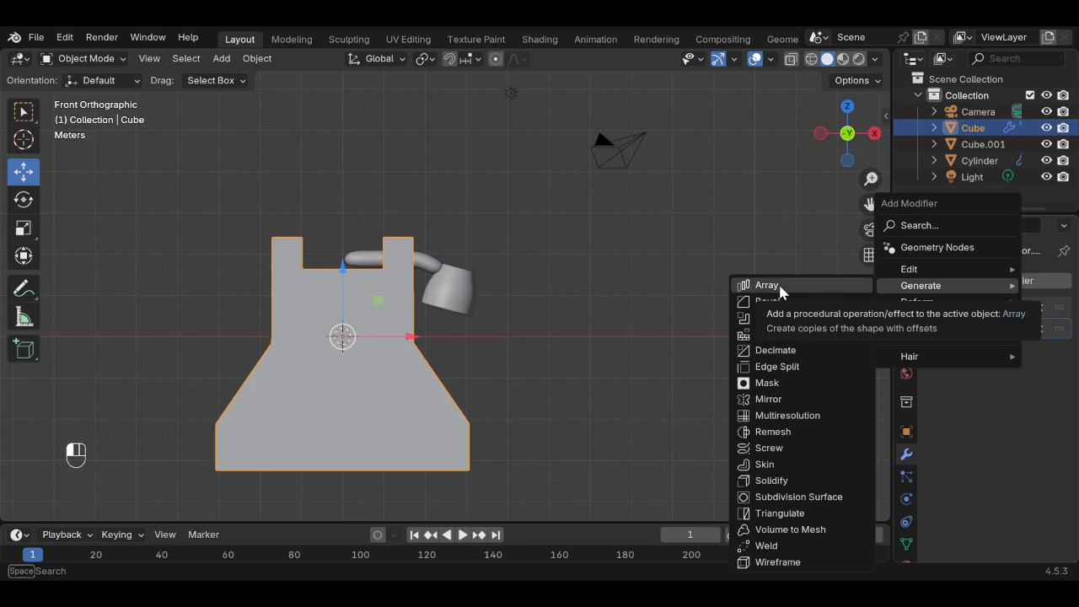
{"action": "left_click", "coordinate": [792, 496]}
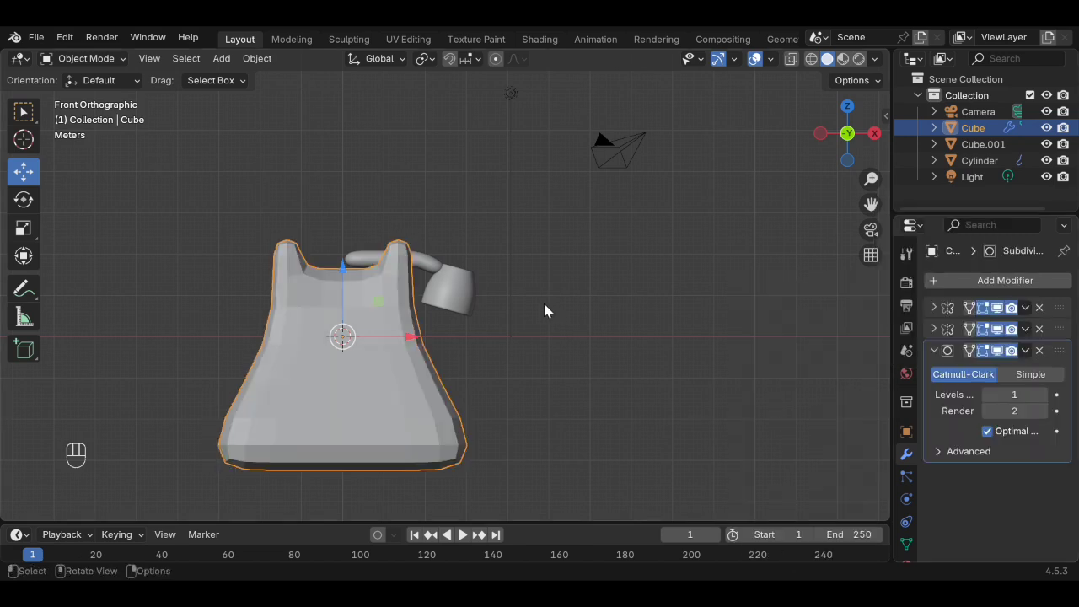
{"action": "left_click", "coordinate": [1042, 395]}
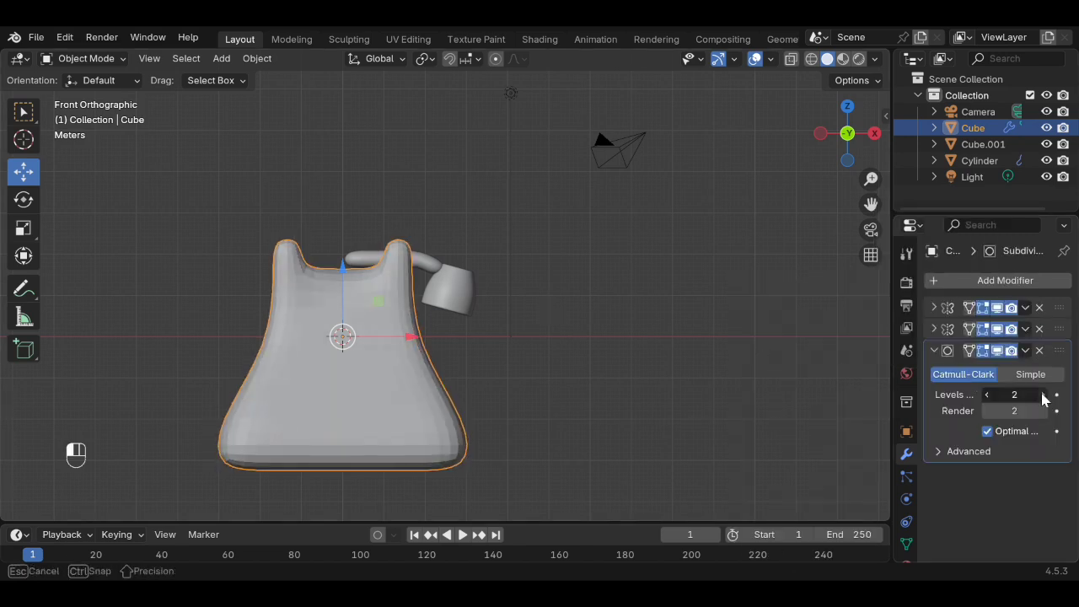
{"action": "left_click", "coordinate": [1042, 394]}
- Add loop cuts along the curved arm's lower and upper edges and one close to its outer end
{"action": "left_click_drag", "start_coordinate": [221, 275], "coordinate": [218, 300]}
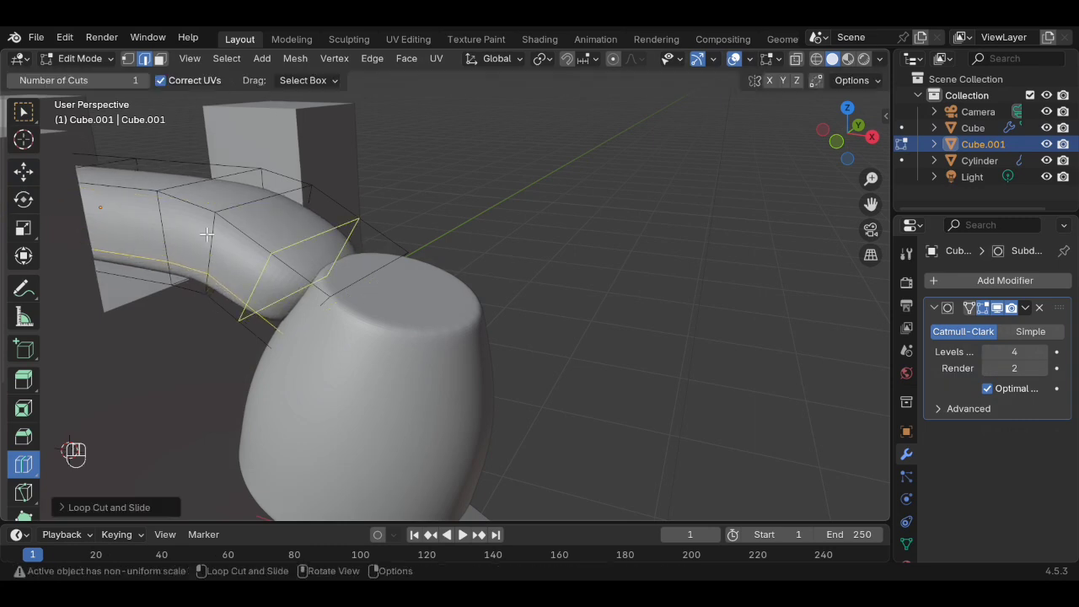
{"action": "left_click_drag", "start_coordinate": [211, 219], "coordinate": [213, 215]}
{"action": "left_click_drag", "start_coordinate": [267, 266], "coordinate": [291, 305]}
{"action": "middle_click_drag", "start_coordinate": [292, 305], "coordinate": [397, 340]}
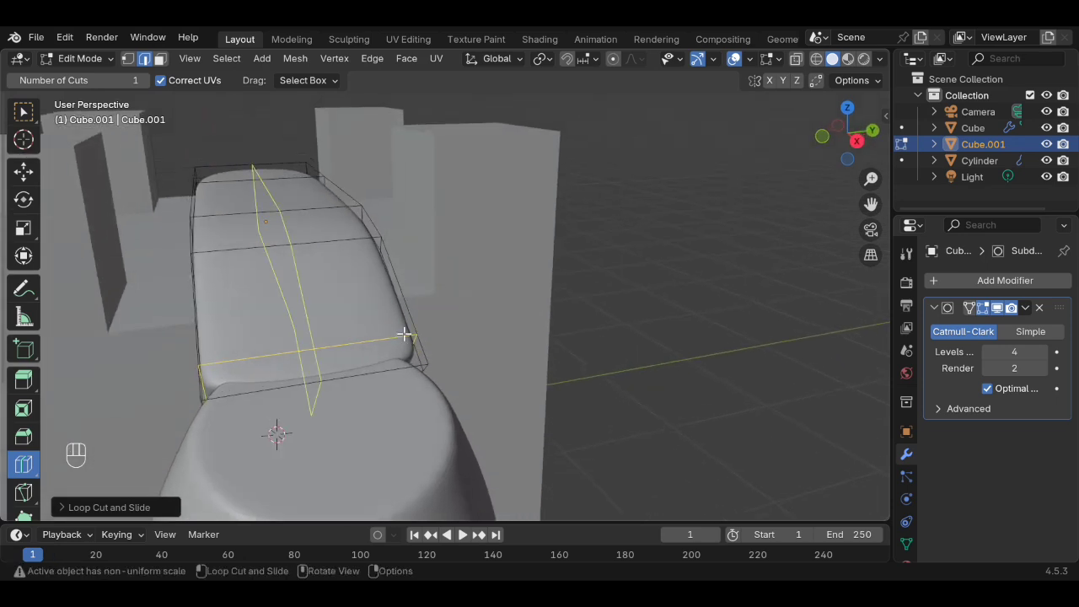
- Add loop cuts close to both long sides of the curved arm and near its inner end to sharpen the smoothed form
{"action": "key", "text": "KP_7"}
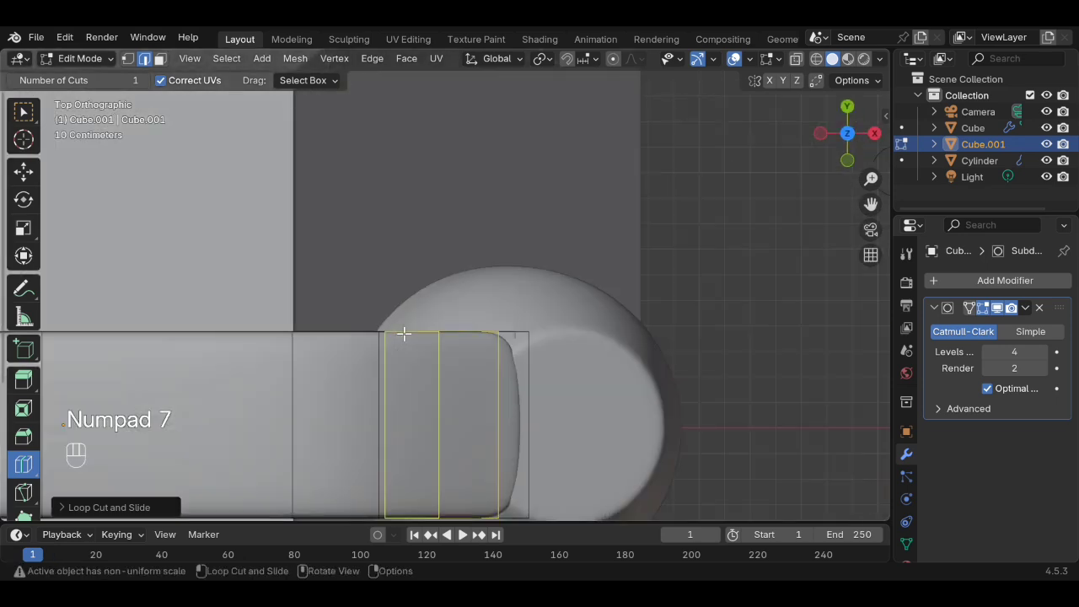
{"action": "left_click_drag", "start_coordinate": [375, 354], "coordinate": [380, 281]}
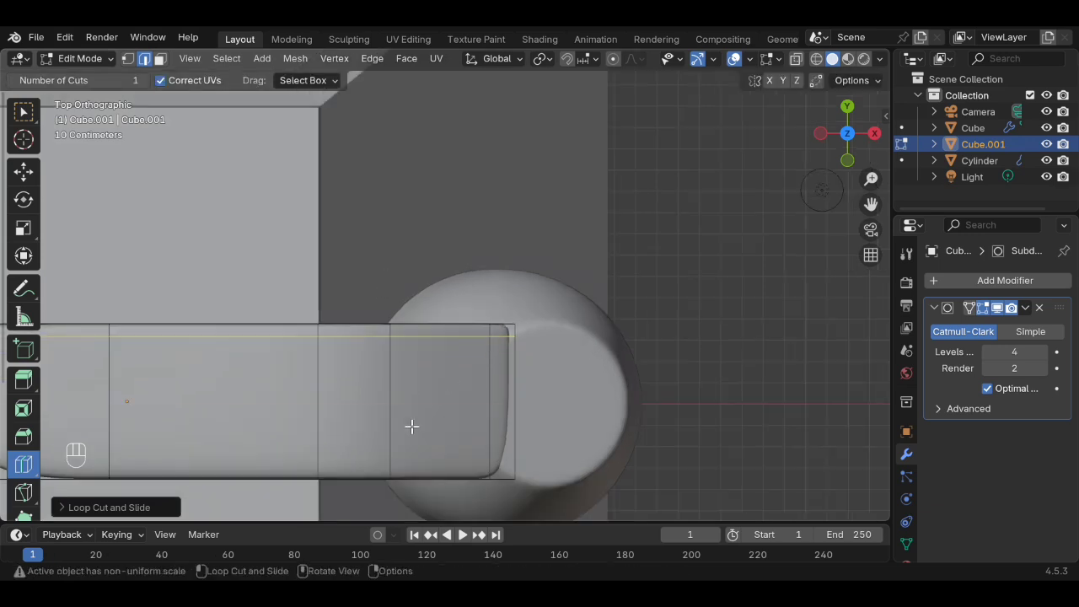
{"action": "left_click_drag", "start_coordinate": [391, 436], "coordinate": [396, 498]}
{"action": "scroll", "coordinate": [453, 385], "scroll_direction": "down", "scroll_amount": 3}
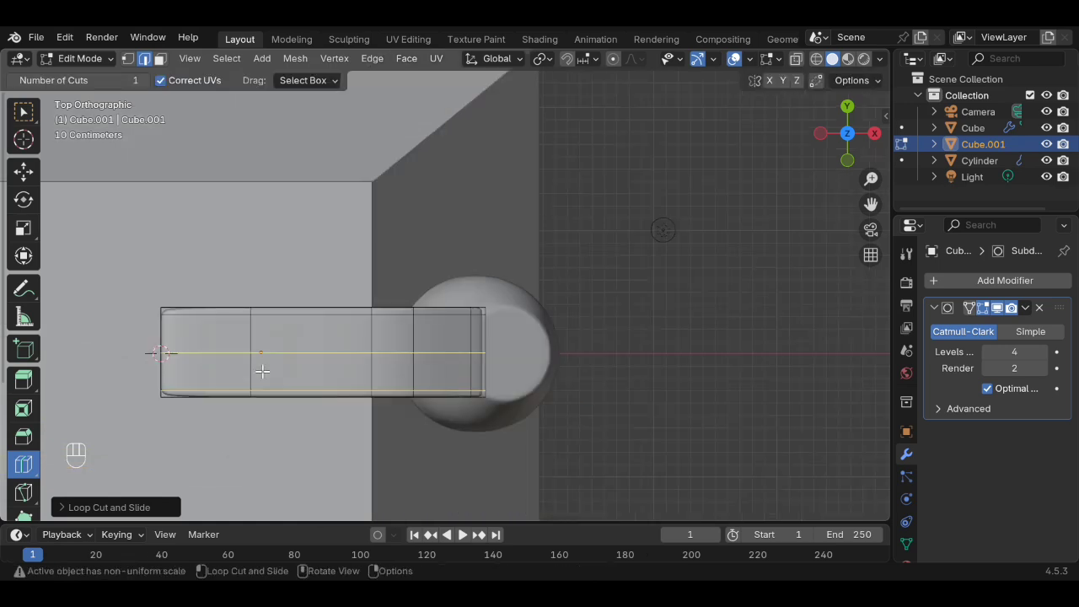
{"action": "left_click_drag", "start_coordinate": [205, 346], "coordinate": [156, 337]}
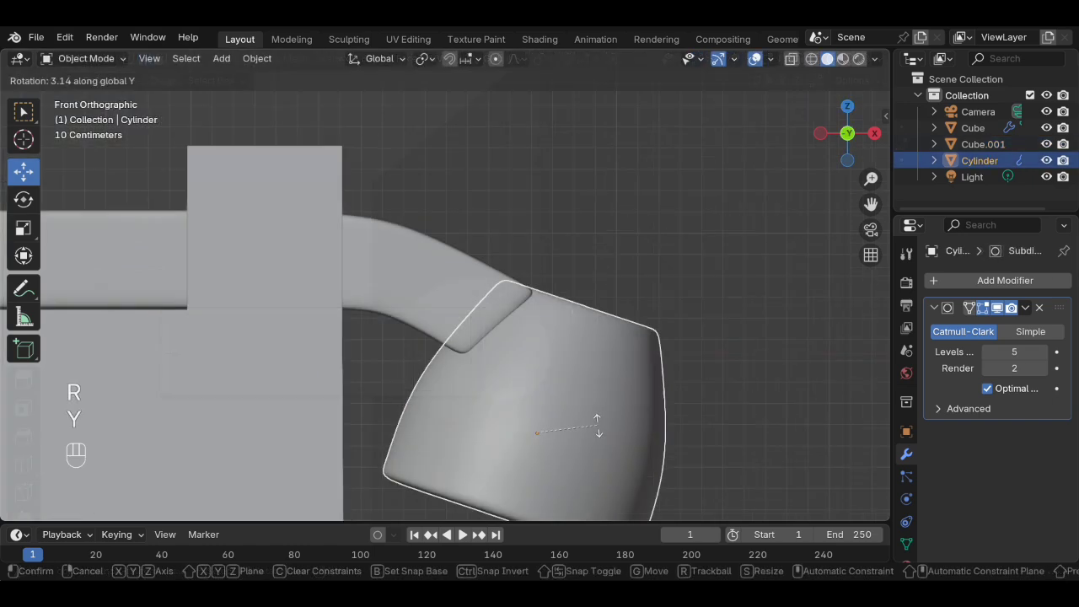
- Tilt the bell-shaped cylinder further around global Y and shift it inward and slightly down to seat it over the arm's end
{"action": "left_click", "coordinate": [597, 434]}
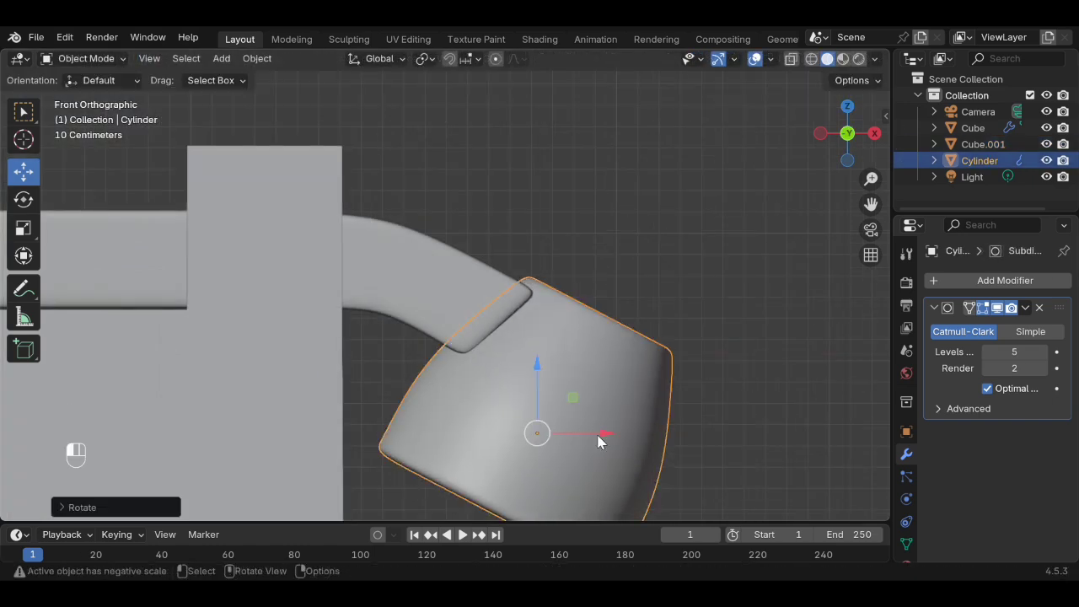
{"action": "left_click_drag", "start_coordinate": [601, 433], "coordinate": [580, 438]}
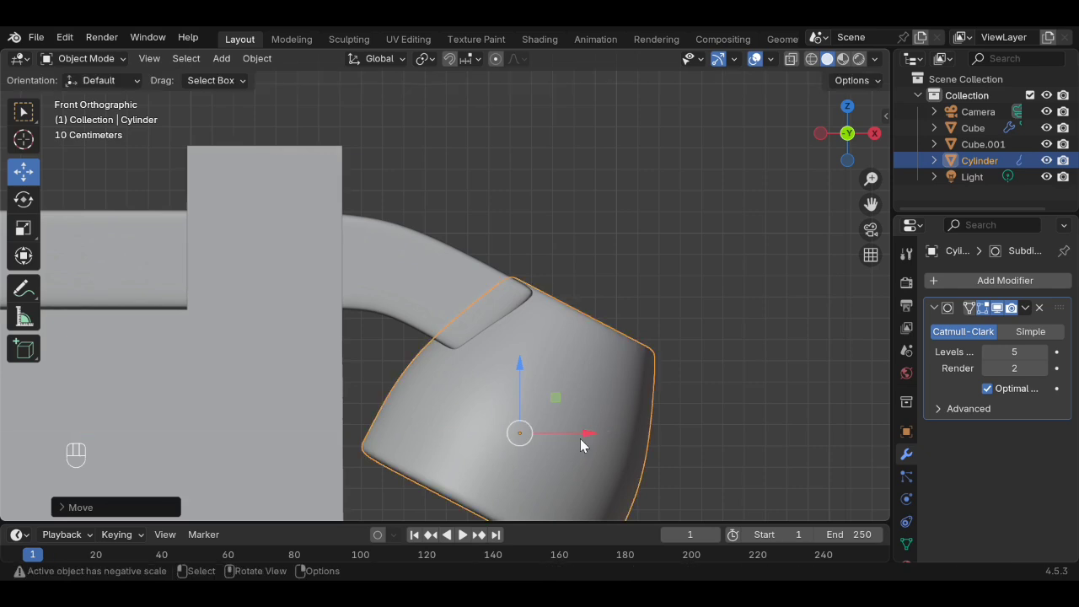
{"action": "key", "text": "r"}
{"action": "key", "text": "y"}
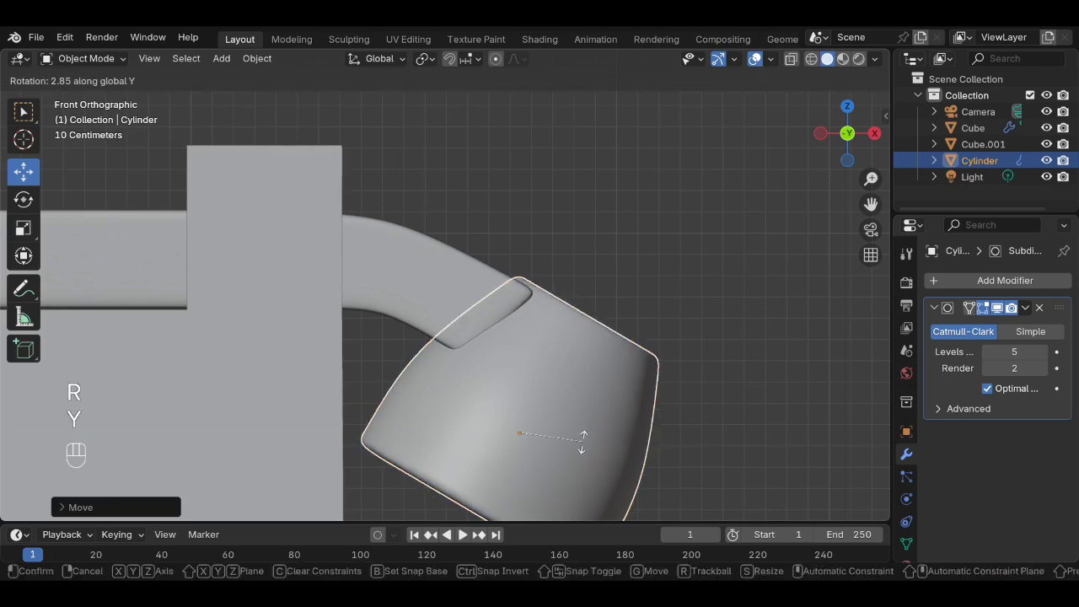
{"action": "left_click", "coordinate": [582, 440]}
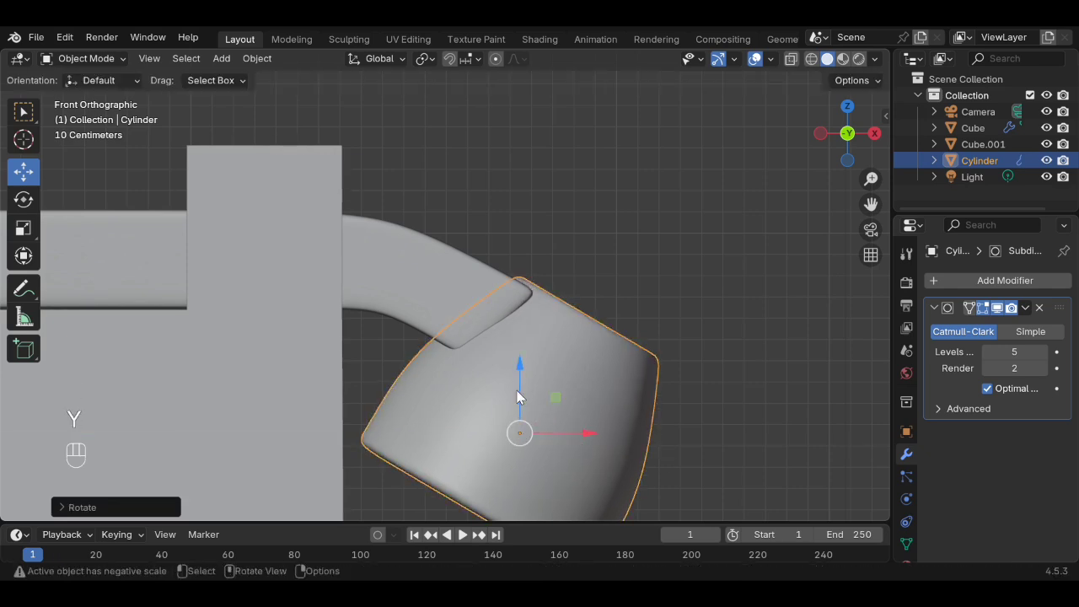
{"action": "left_click_drag", "start_coordinate": [518, 401], "coordinate": [519, 406]}
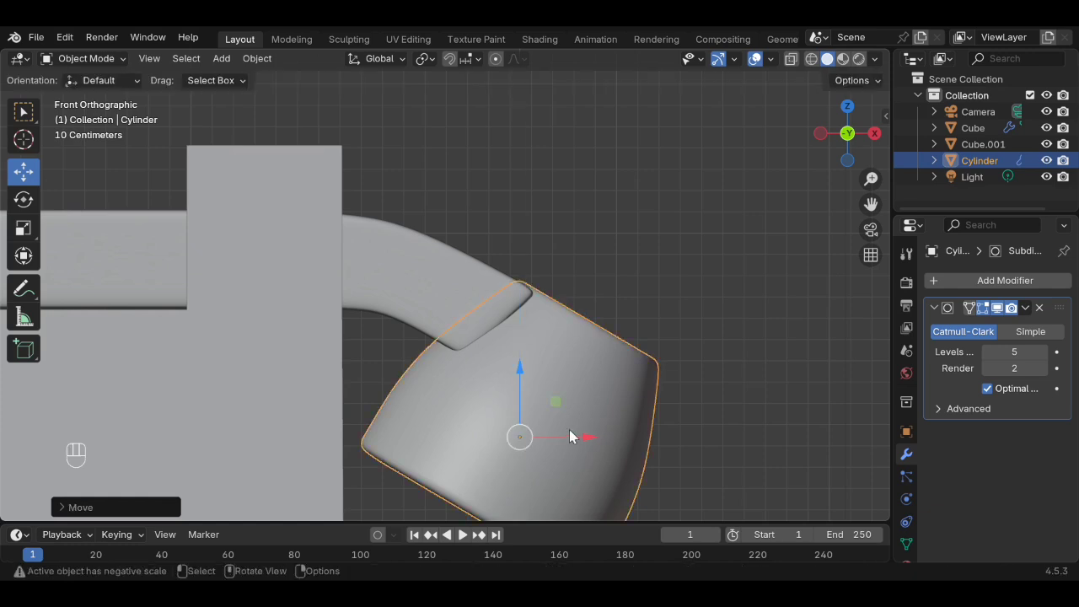
{"action": "left_click_drag", "start_coordinate": [578, 433], "coordinate": [570, 435]}
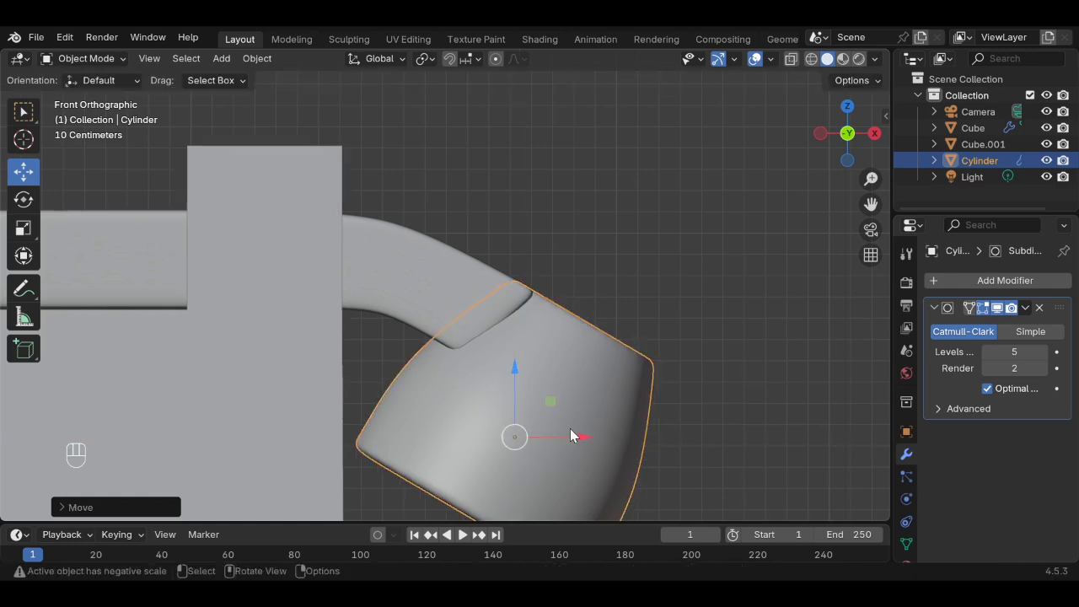
- Set the curved arm's origin to its center and scale the arm narrower along the global Y axis
{"action": "left_click", "coordinate": [639, 255]}
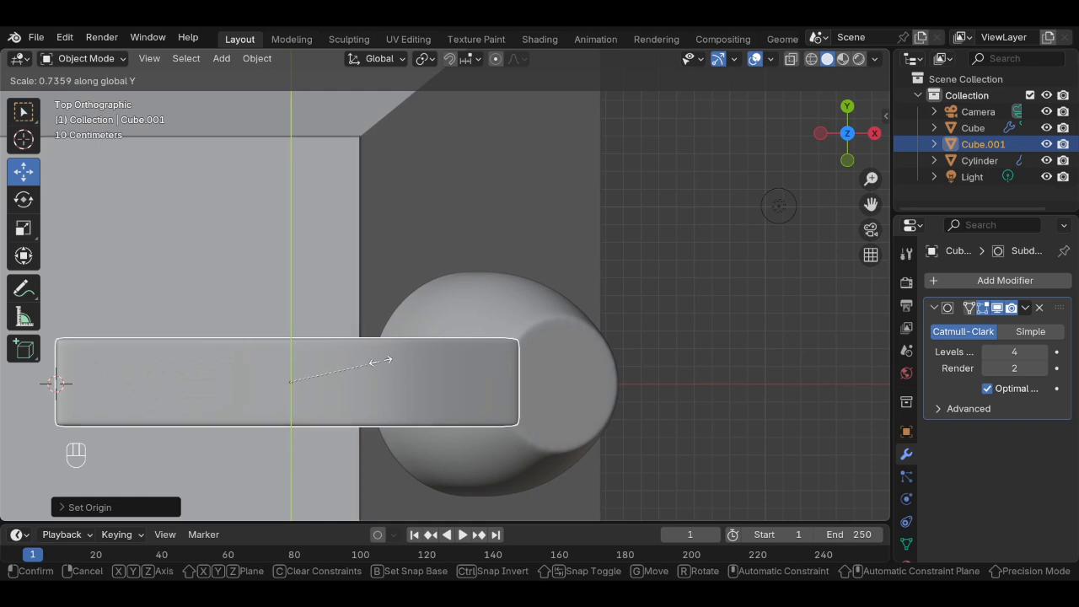
{"action": "left_click", "coordinate": [374, 379]}
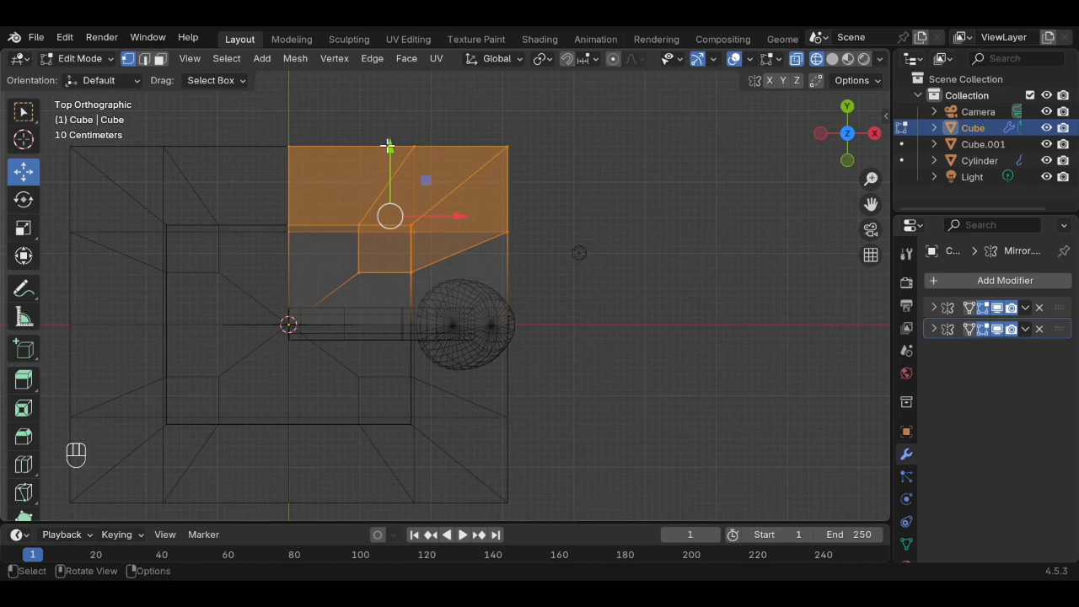
- Move the selected half of the mirrored base inward along global Y to make the telephone body narrower
{"action": "left_click_drag", "start_coordinate": [388, 146], "coordinate": [387, 183]}
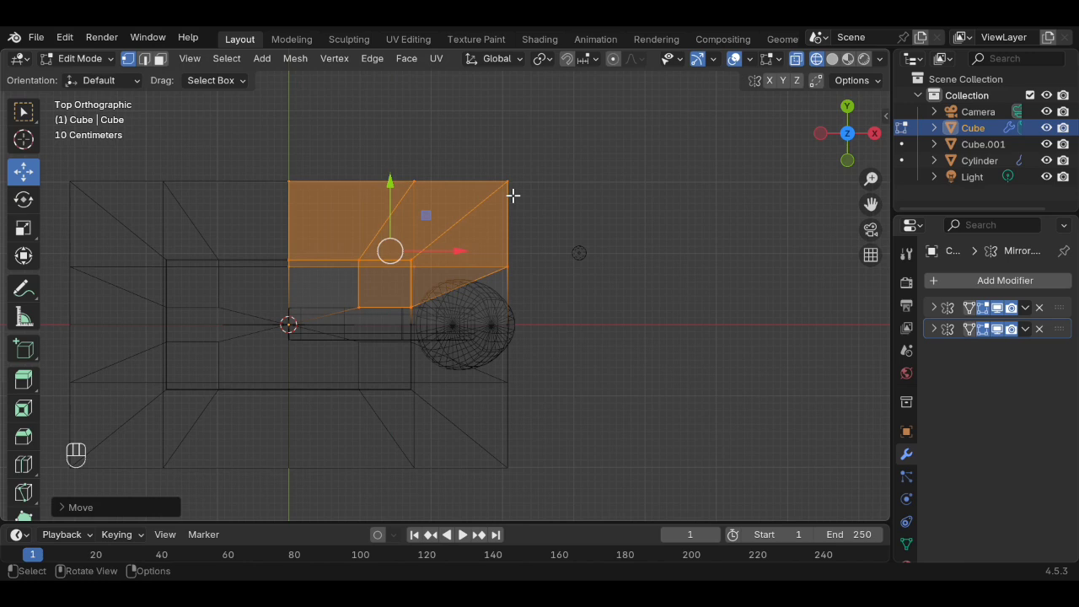
{"action": "key", "text": "KP_1"}
{"action": "key", "text": "KP_3"}
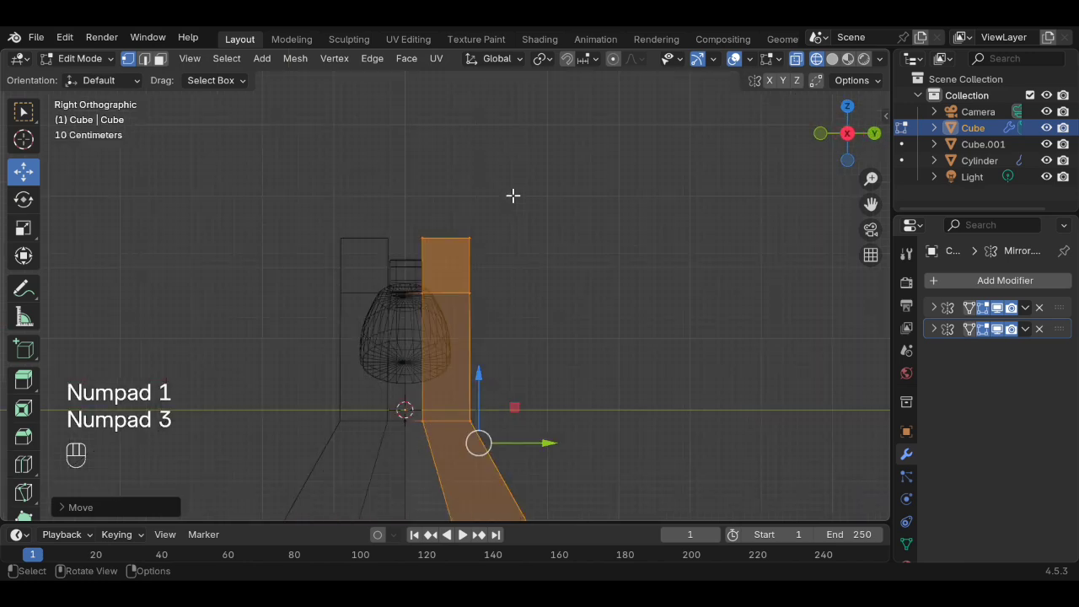
{"action": "scroll", "coordinate": [494, 370], "scroll_direction": "up", "scroll_amount": 3}
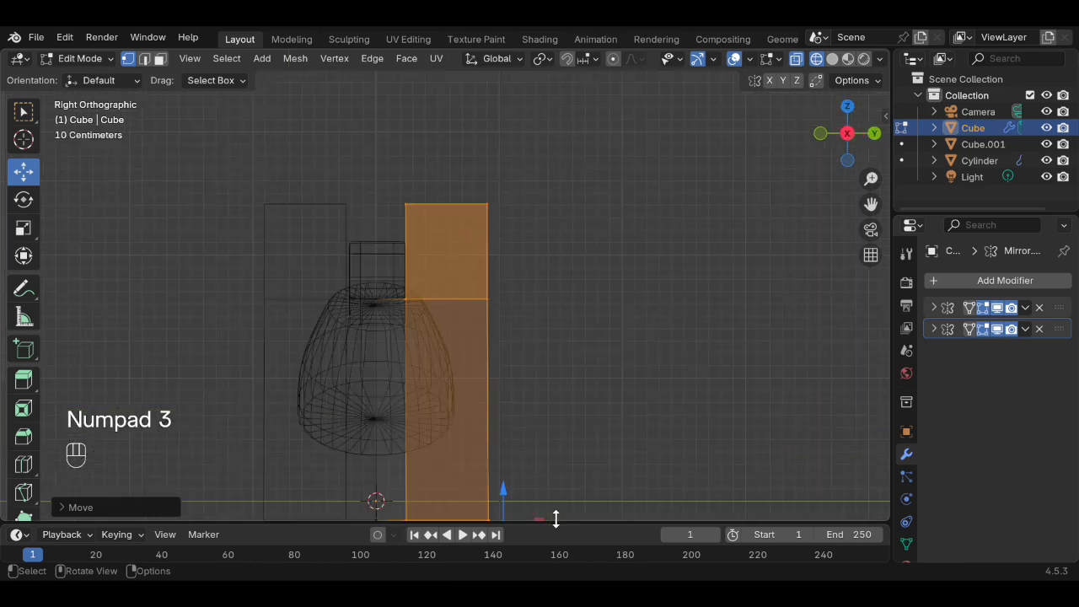
{"action": "middle_click_drag", "start_coordinate": [547, 426], "coordinate": [538, 317], "text": "shift"}
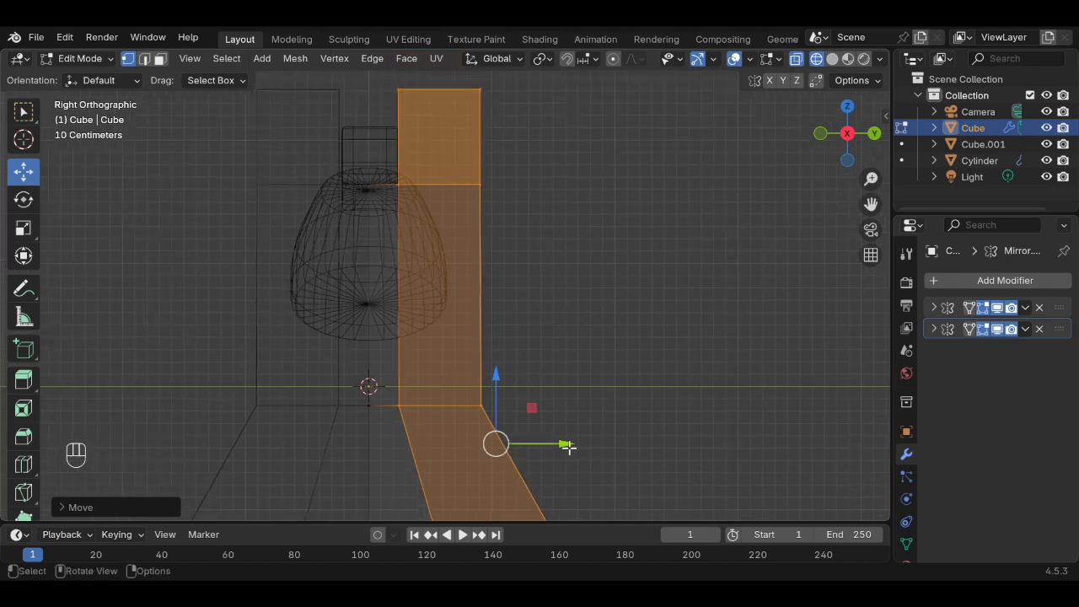
{"action": "left_click_drag", "start_coordinate": [567, 447], "coordinate": [573, 448]}
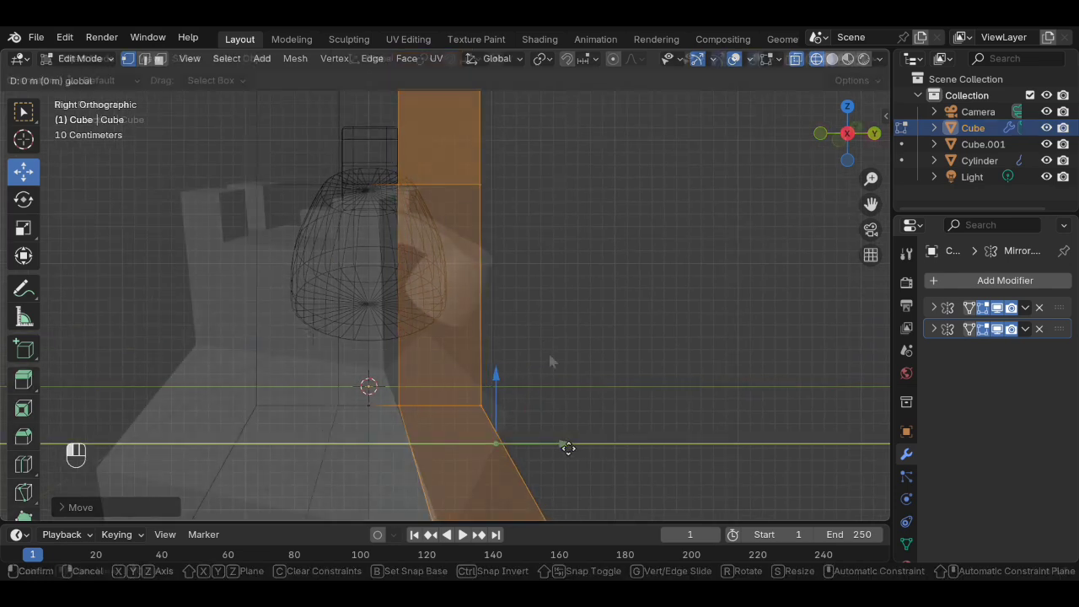
{"action": "scroll", "coordinate": [548, 367], "scroll_direction": "down", "scroll_amount": 3}
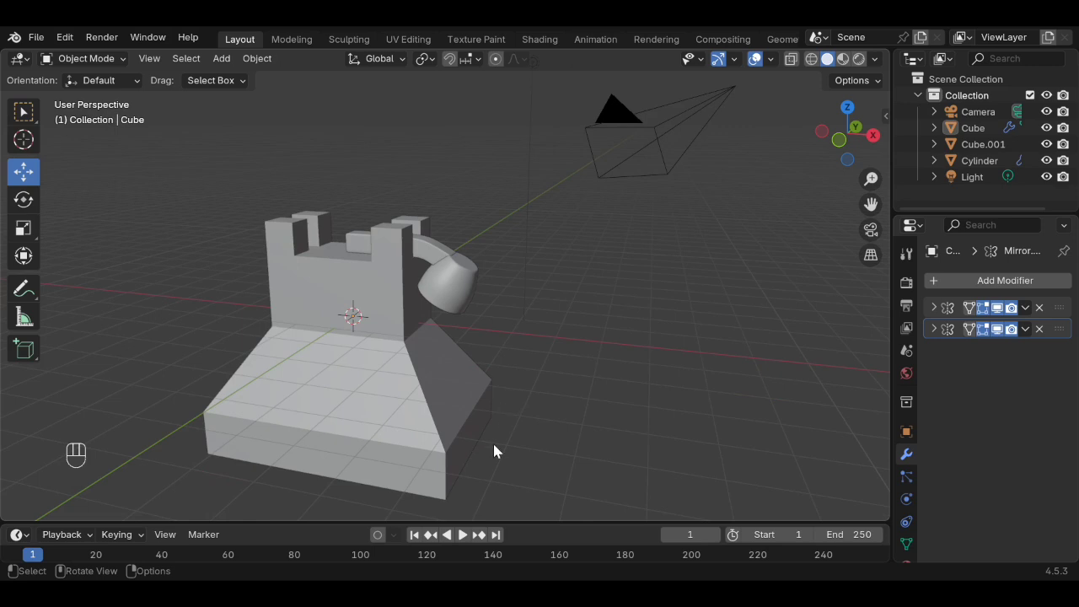
- Extrude the corner face on the base's underside down about 0.46 m as mirrored feet and save the file
{"action": "left_click_drag", "start_coordinate": [494, 450], "coordinate": [433, 305], "text": "alt"}
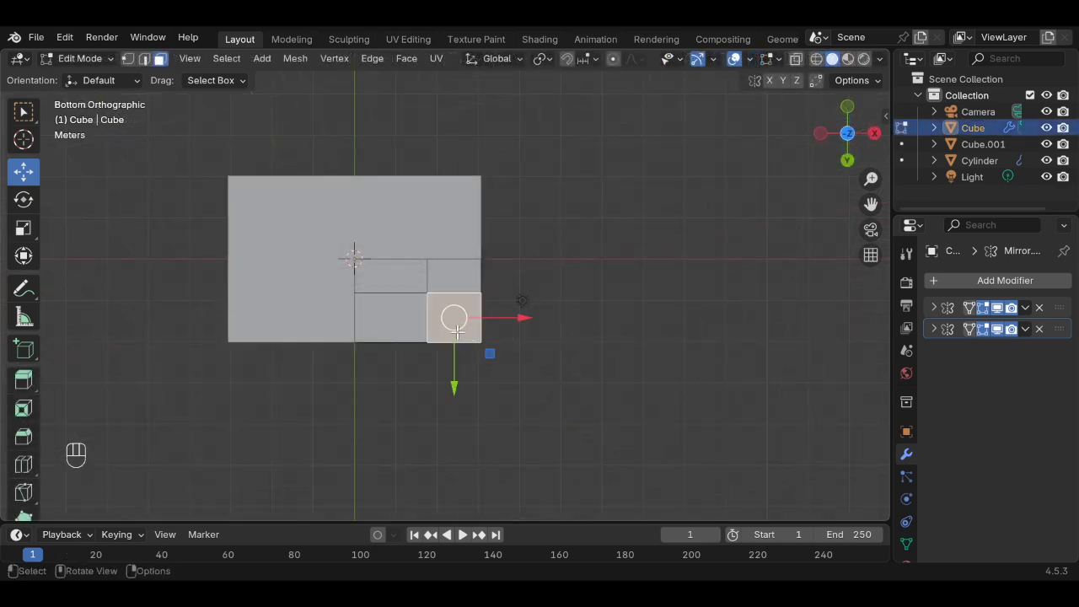
{"action": "left_click", "coordinate": [610, 288]}
{"action": "left_click", "coordinate": [449, 328]}
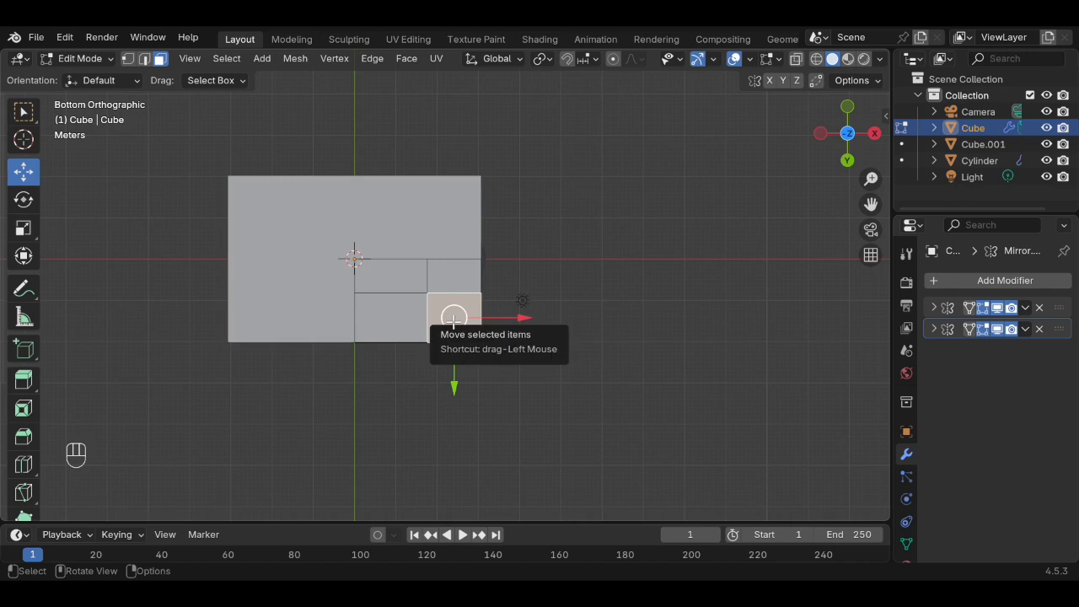
{"action": "key", "text": "KP_1"}
{"action": "key", "text": "shift+alt"}
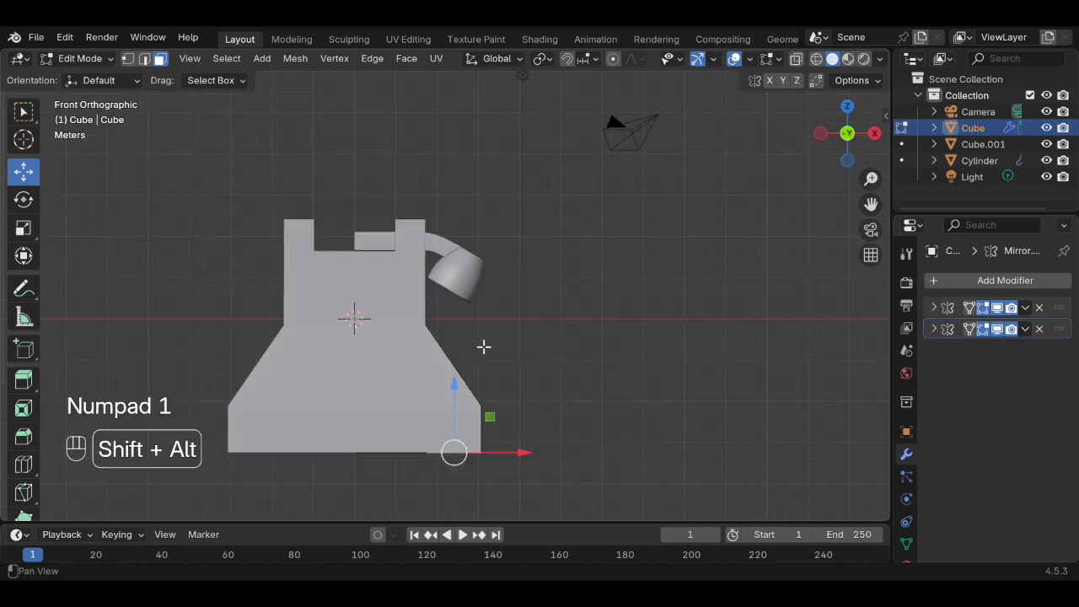
{"action": "left_click_drag", "start_coordinate": [535, 358], "coordinate": [536, 293], "text": "alt+shift"}
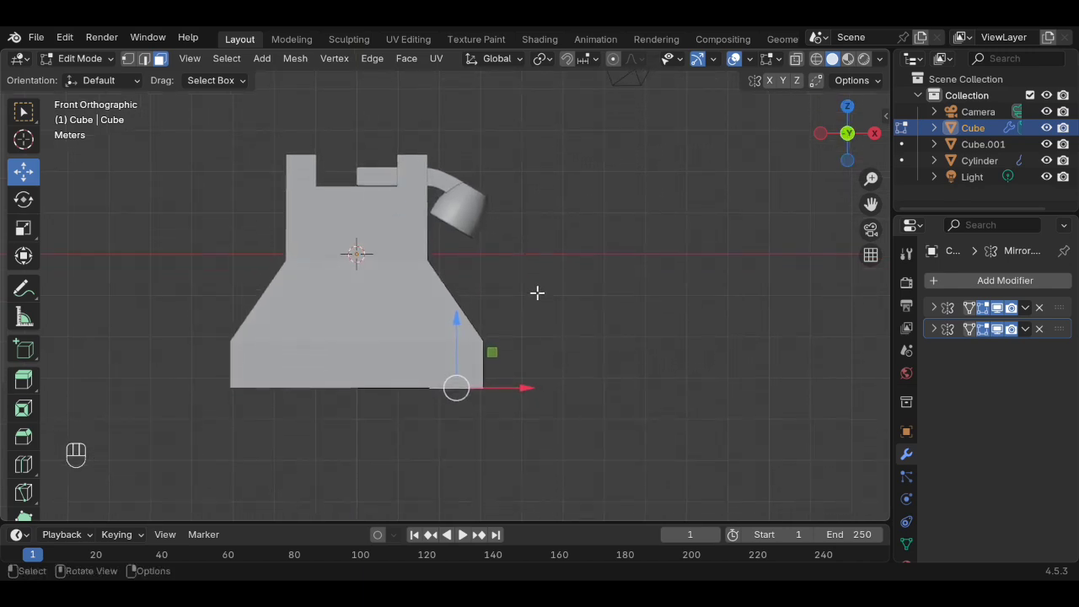
{"action": "key", "text": "e"}
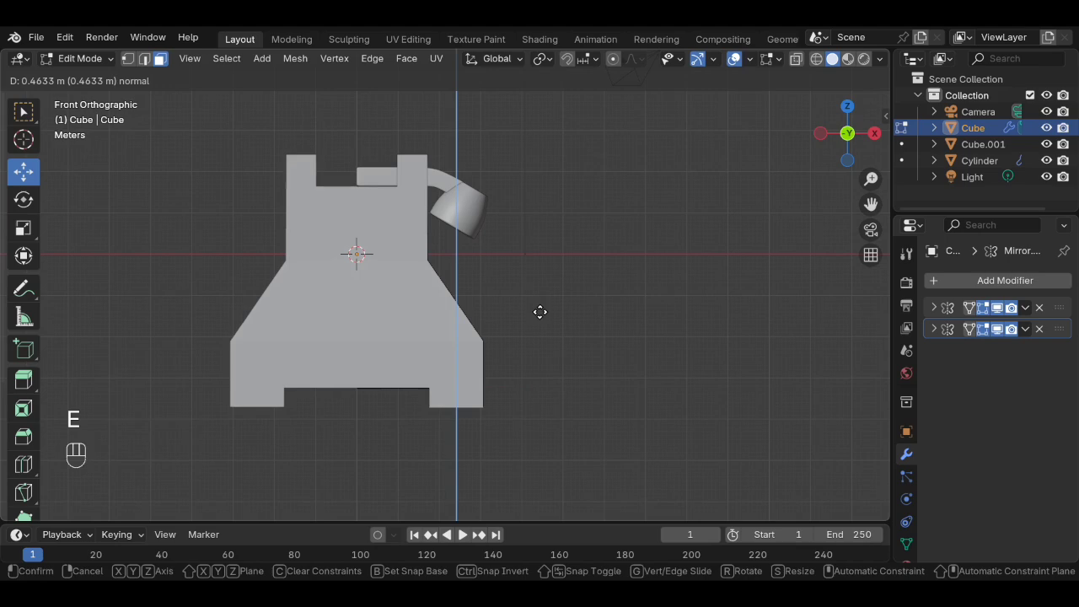
{"action": "left_click", "coordinate": [539, 312]}
{"action": "key", "text": "ctrl+s"}
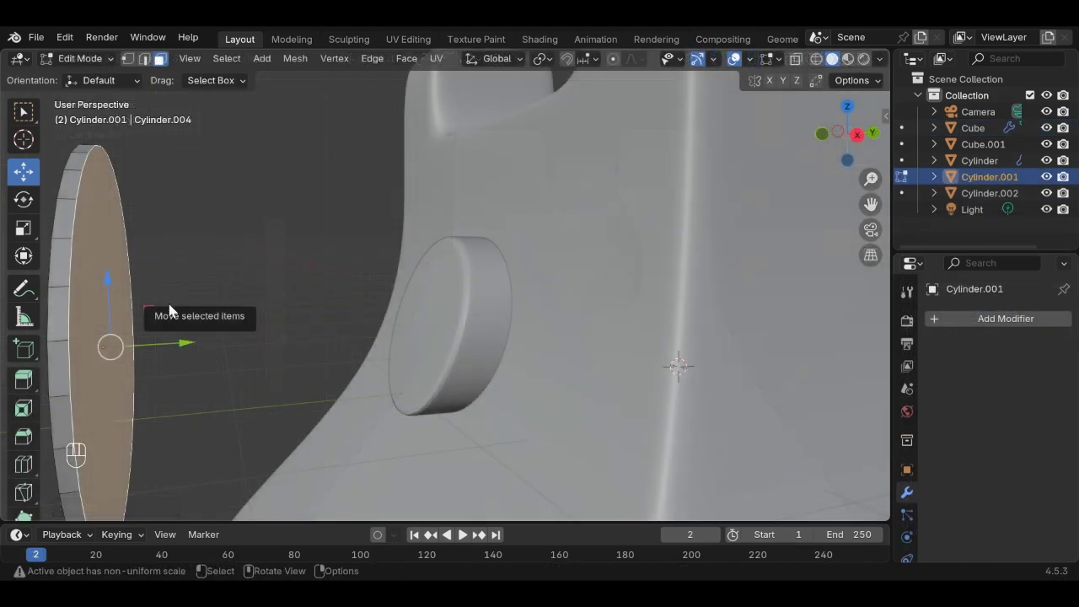
- Poke the back and front circular faces of the large thin disc
{"action": "right_click", "coordinate": [168, 308]}
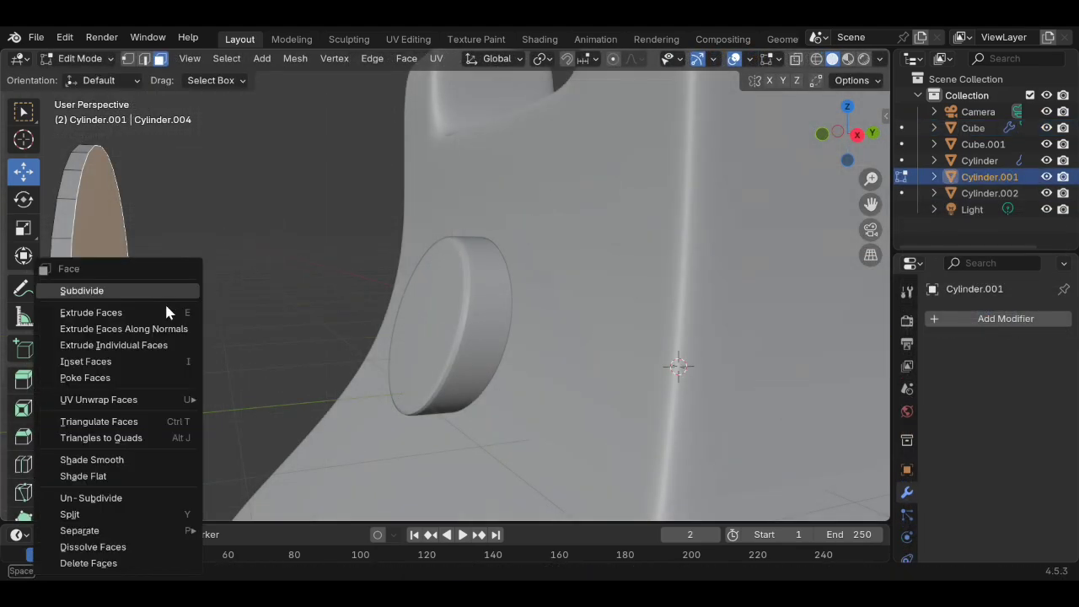
{"action": "left_click", "coordinate": [93, 377]}
{"action": "middle_click_drag", "start_coordinate": [263, 272], "coordinate": [327, 309]}
{"action": "right_click", "coordinate": [332, 308]}
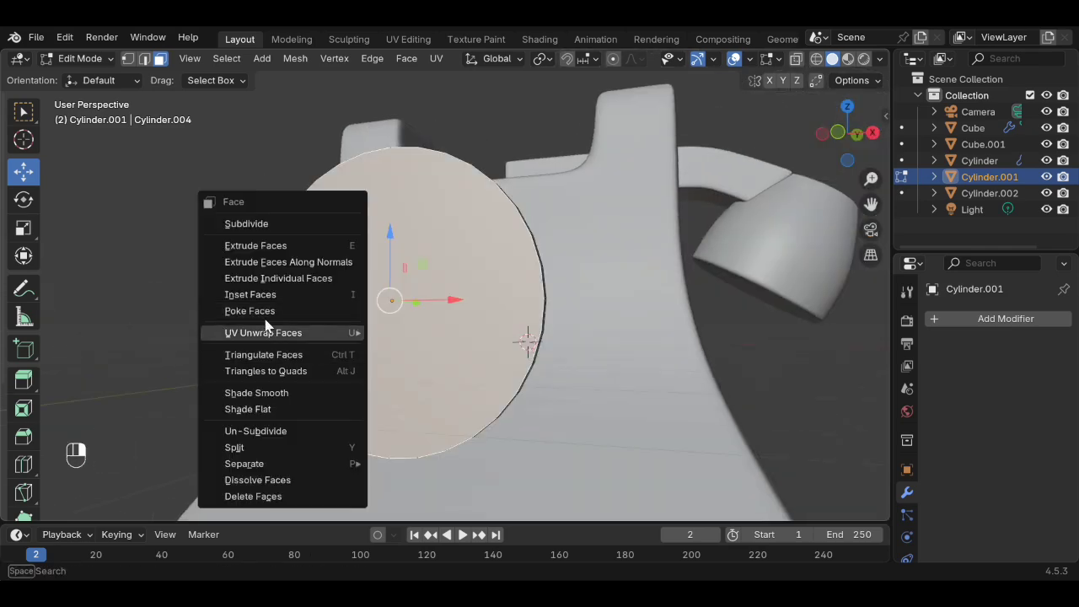
{"action": "left_click", "coordinate": [334, 310]}
- Add a Subdivision Surface modifier to the large disc with viewport level 4
{"action": "left_click", "coordinate": [966, 320]}
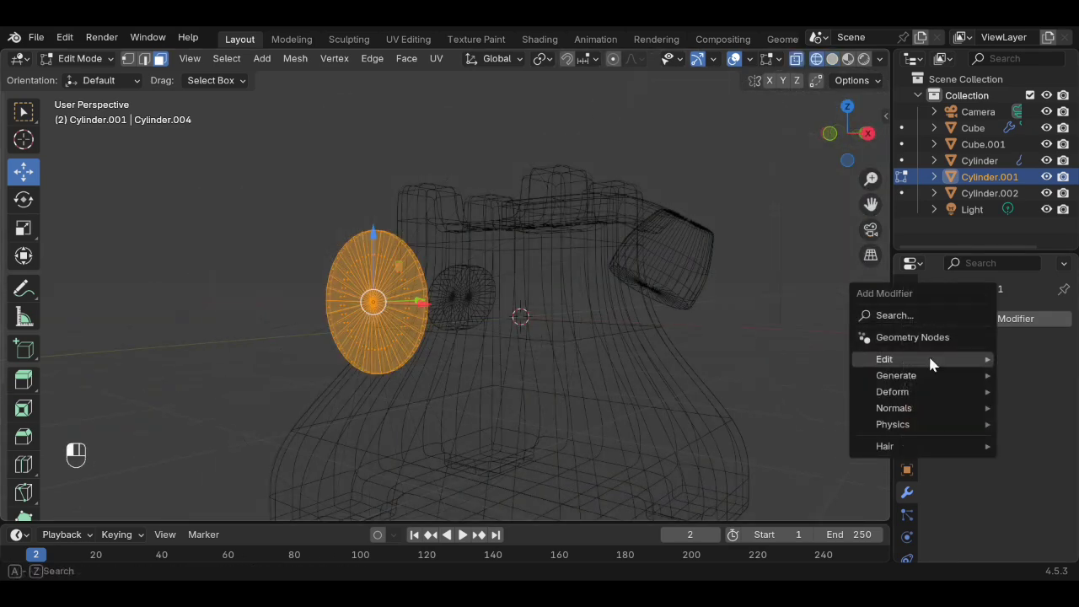
{"action": "mouse_move", "coordinate": [927, 375]}
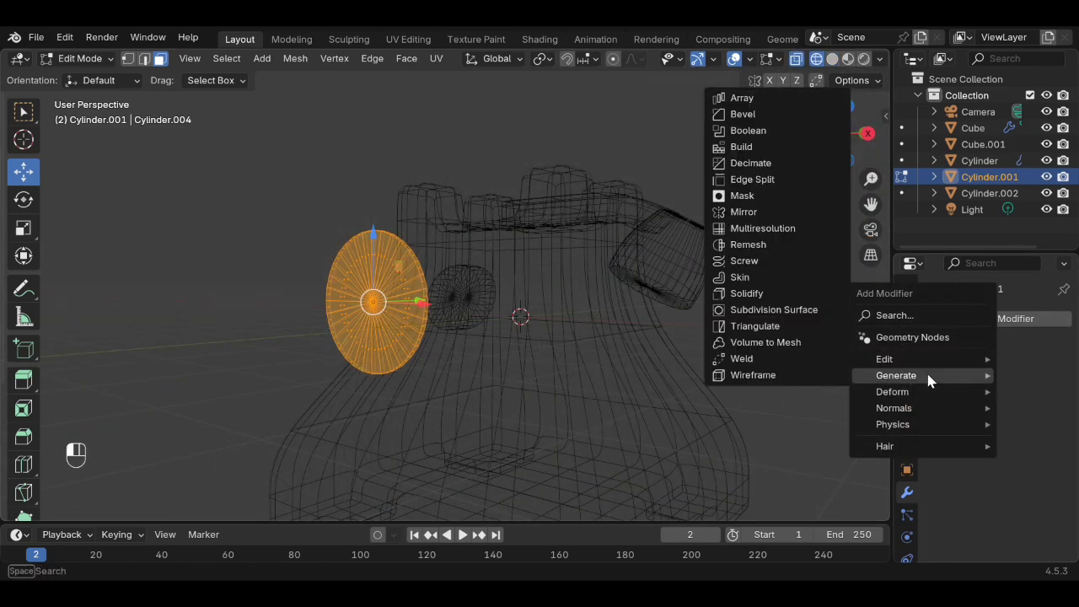
{"action": "left_click", "coordinate": [774, 310]}
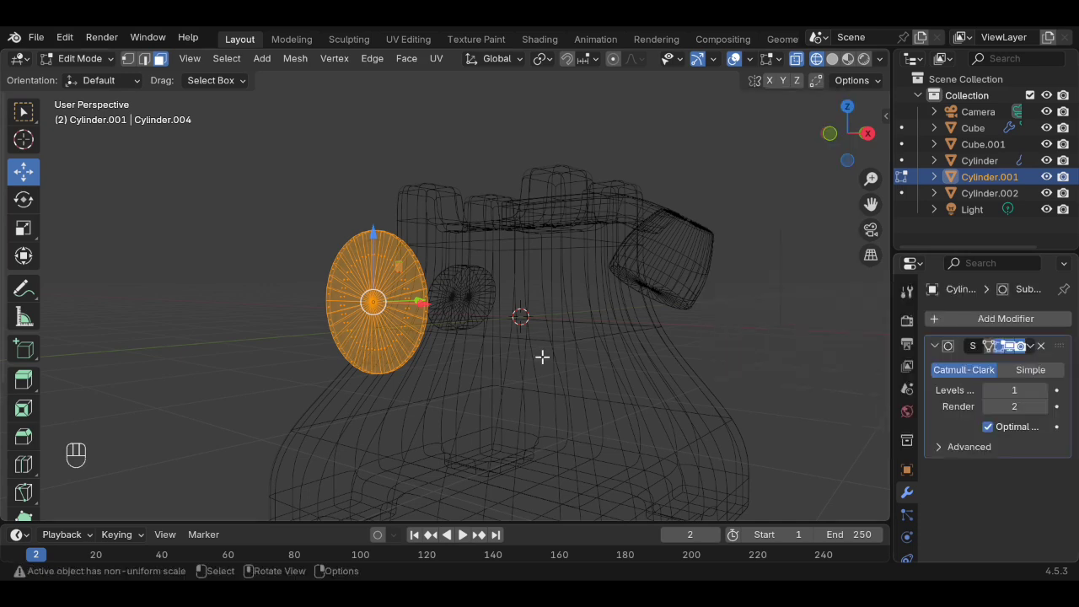
{"action": "left_click", "coordinate": [1042, 391]}
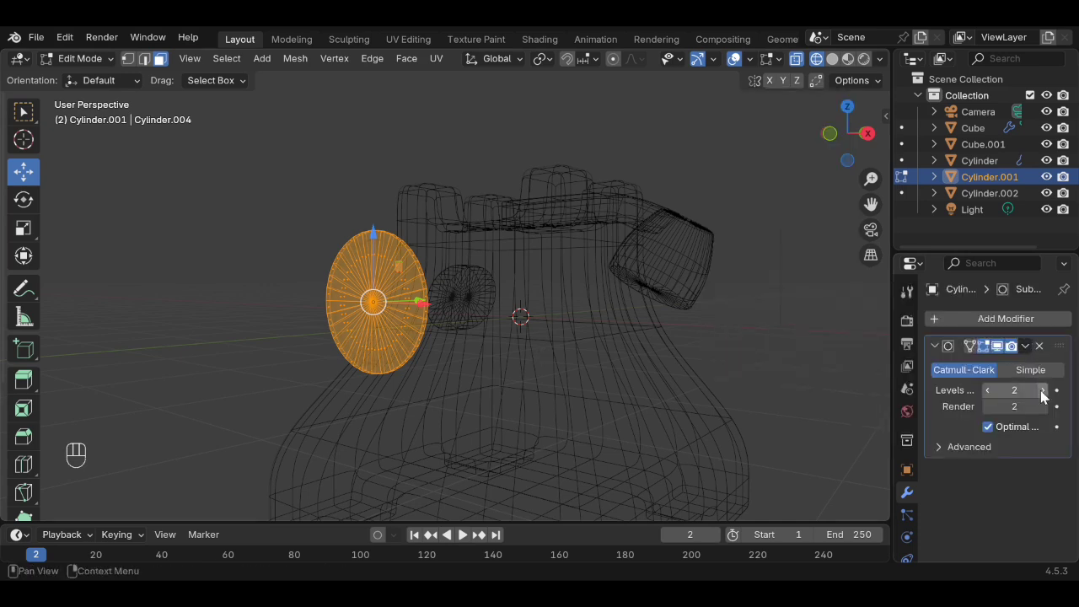
{"action": "left_click", "coordinate": [1042, 391]}
{"action": "left_click", "coordinate": [1041, 391]}
- Crease the edge loops around both rims of the large disc to keep its smoothed outline sharp
{"action": "left_click", "coordinate": [287, 188]}
{"action": "scroll", "coordinate": [373, 279], "scroll_direction": "up", "scroll_amount": 3}
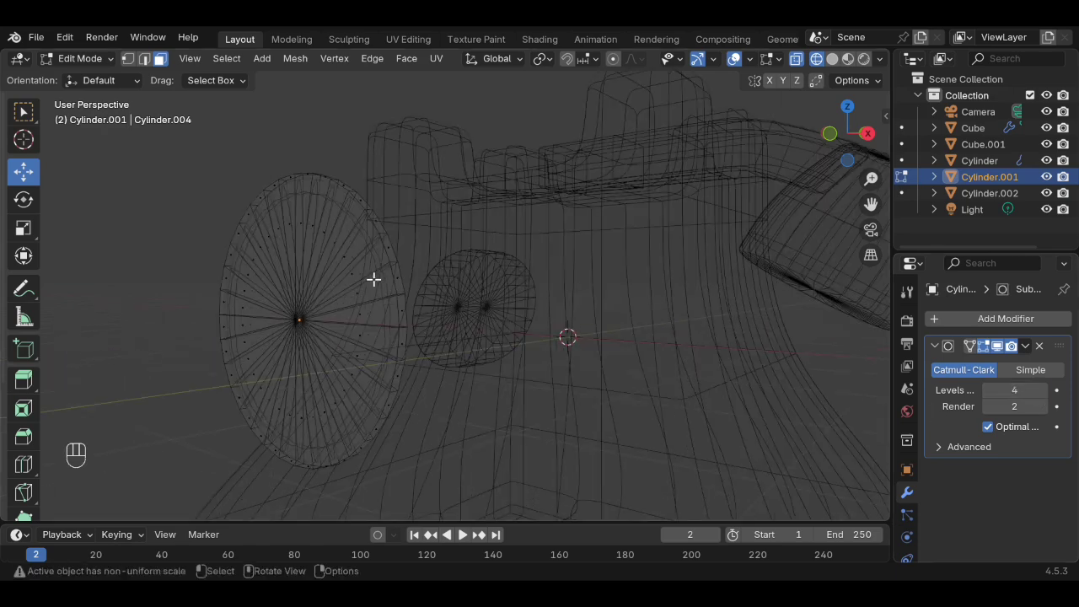
{"action": "left_click_drag", "start_coordinate": [460, 270], "coordinate": [436, 268], "text": "alt"}
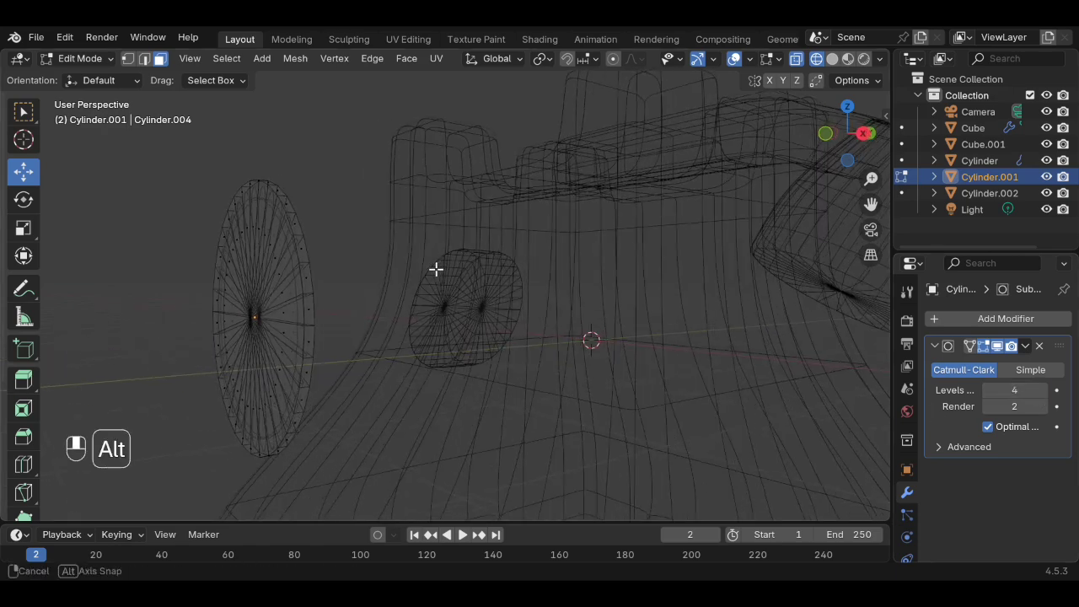
{"action": "left_click", "coordinate": [832, 58]}
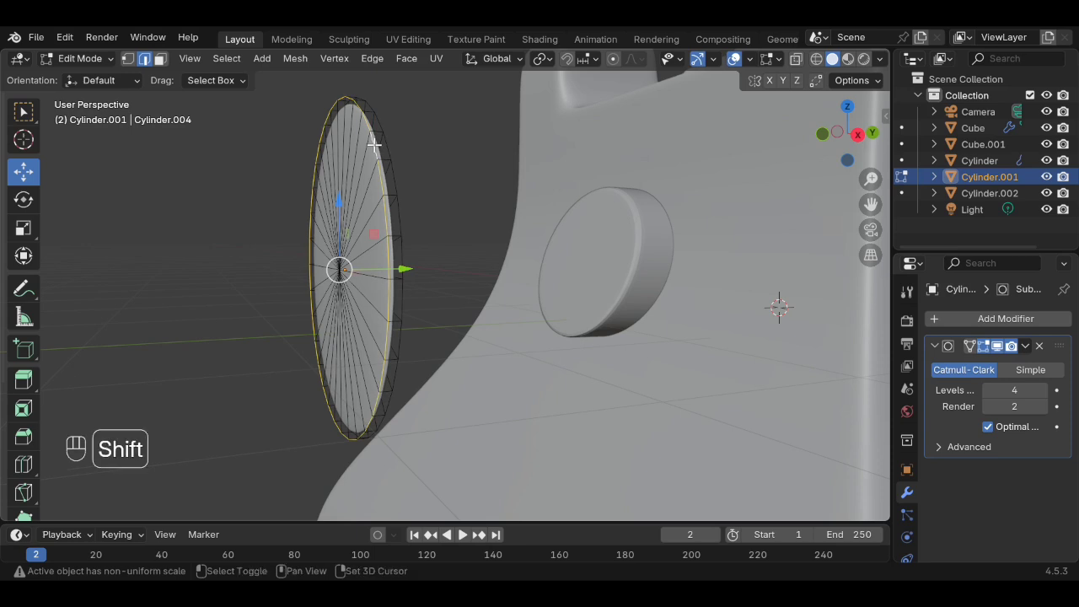
{"action": "key", "text": "shift+e"}
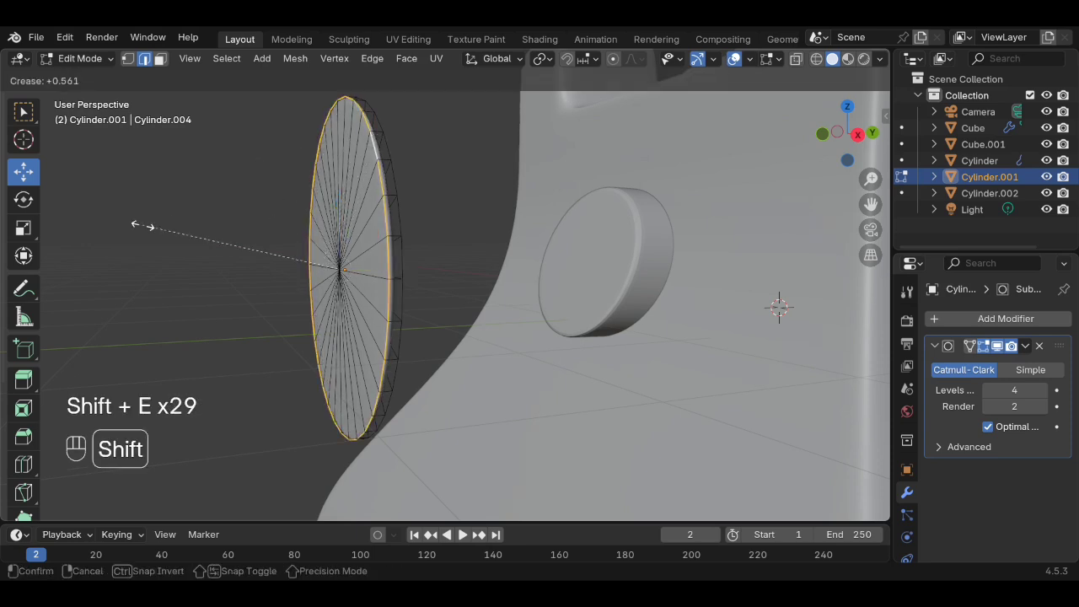
{"action": "left_click", "coordinate": [414, 146]}
{"action": "middle_click_drag", "start_coordinate": [414, 146], "coordinate": [420, 197]}
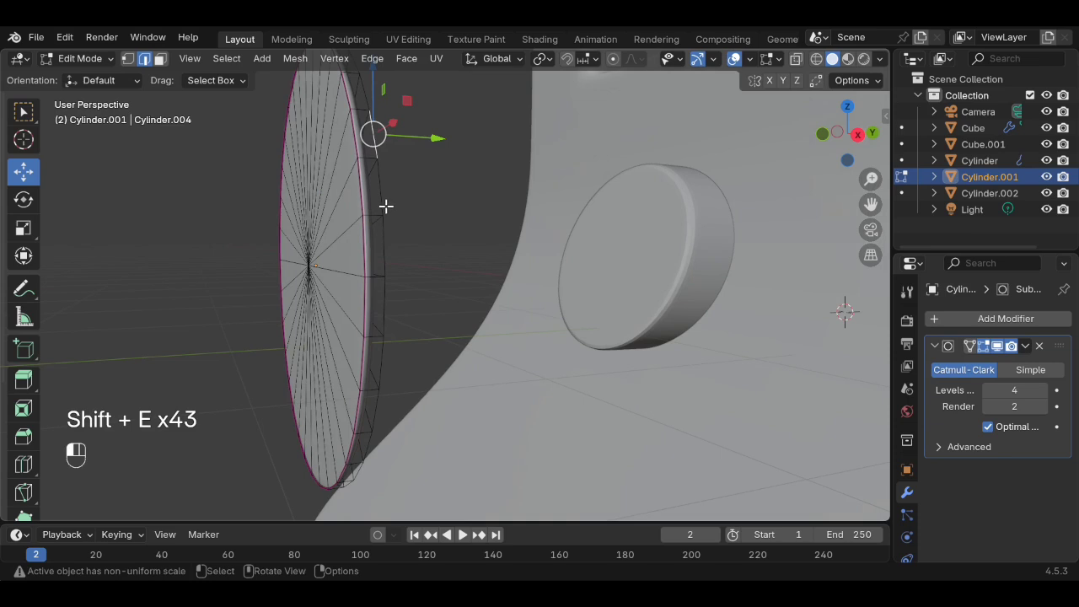
{"action": "left_click", "coordinate": [385, 206], "text": "alt"}
{"action": "key", "text": "shift+e"}
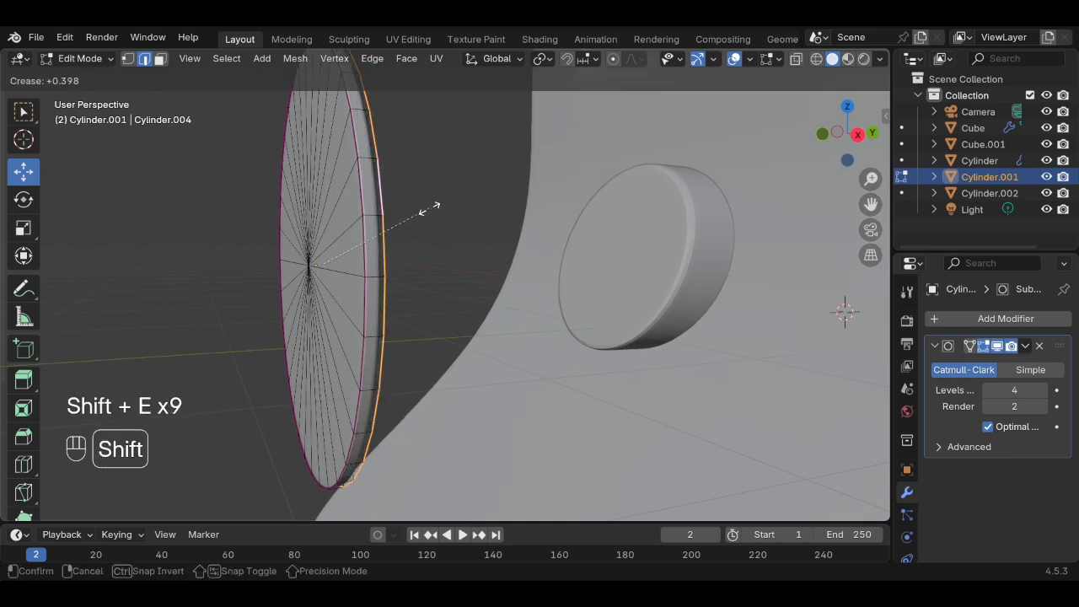
{"action": "left_click", "coordinate": [432, 210]}
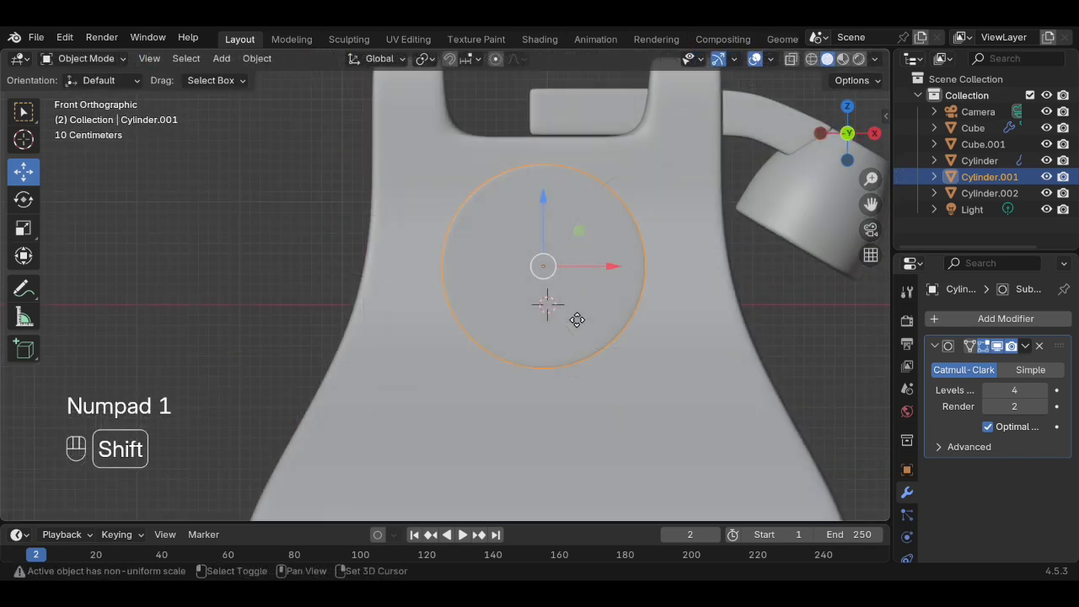
- Create a smaller concentric duplicate of the large disc, thicken it along global Y, and save the file
{"action": "key", "text": "shift+d"}
{"action": "right_click", "coordinate": [576, 320]}
{"action": "key", "text": "s"}
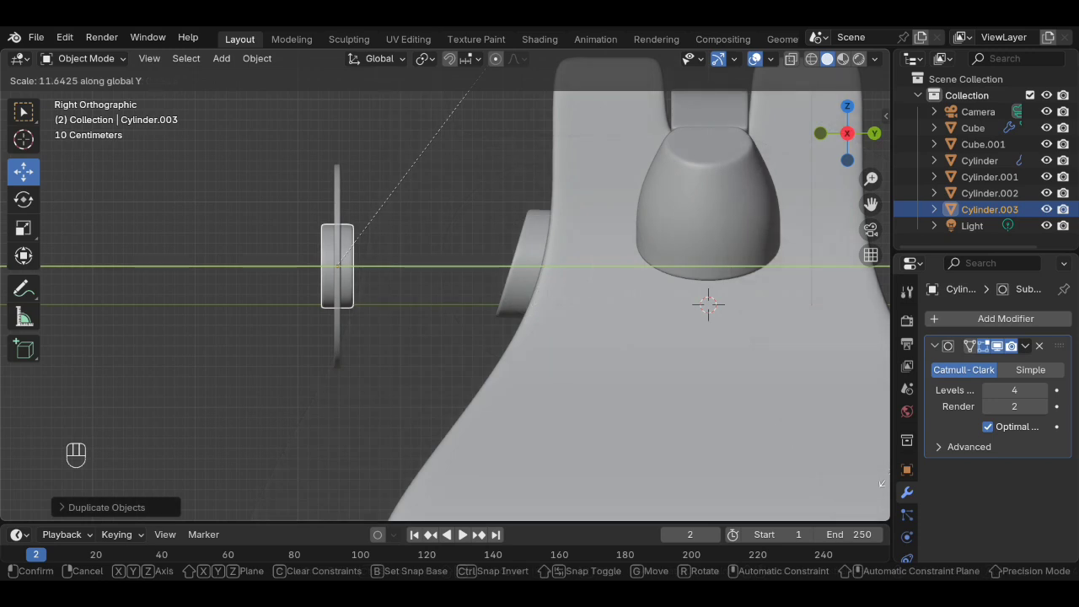
{"action": "left_click", "coordinate": [883, 483]}
{"action": "key", "text": "s"}
{"action": "key", "text": "y"}
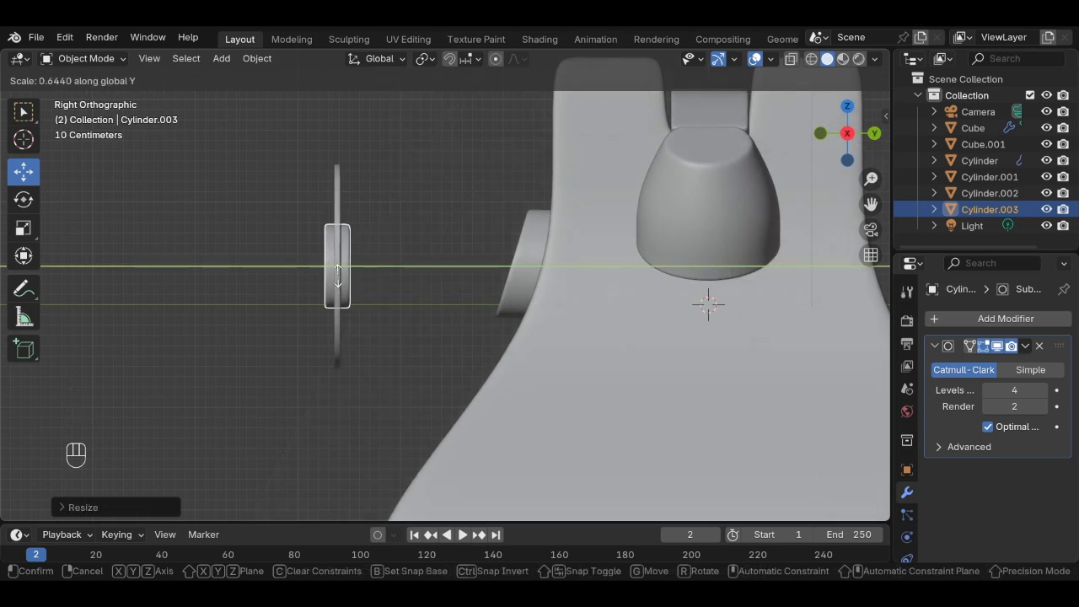
{"action": "left_click", "coordinate": [338, 282]}
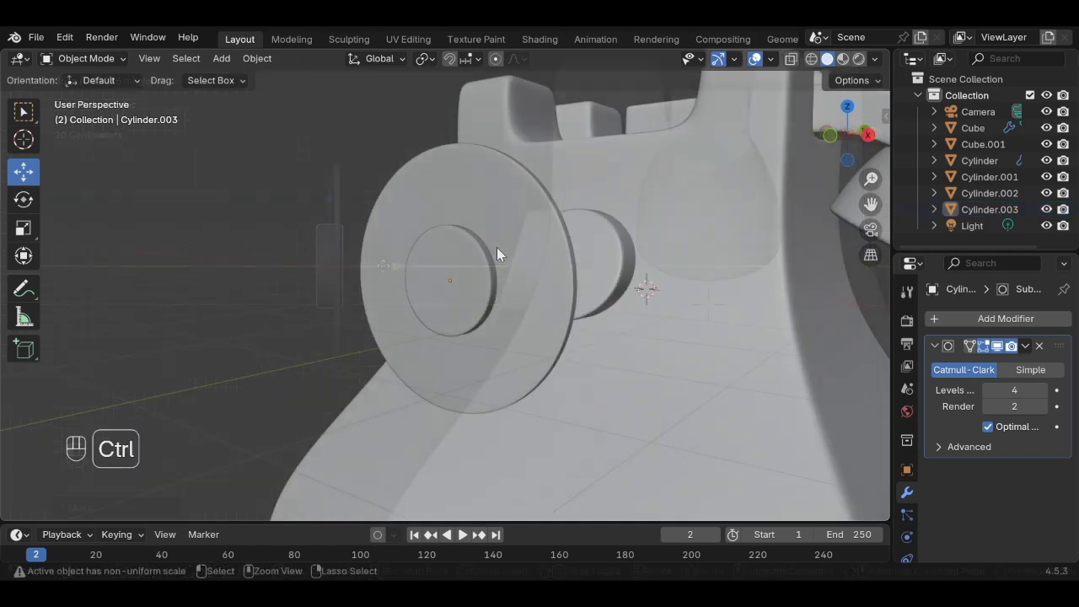
{"action": "key", "text": "ctrl+s"}
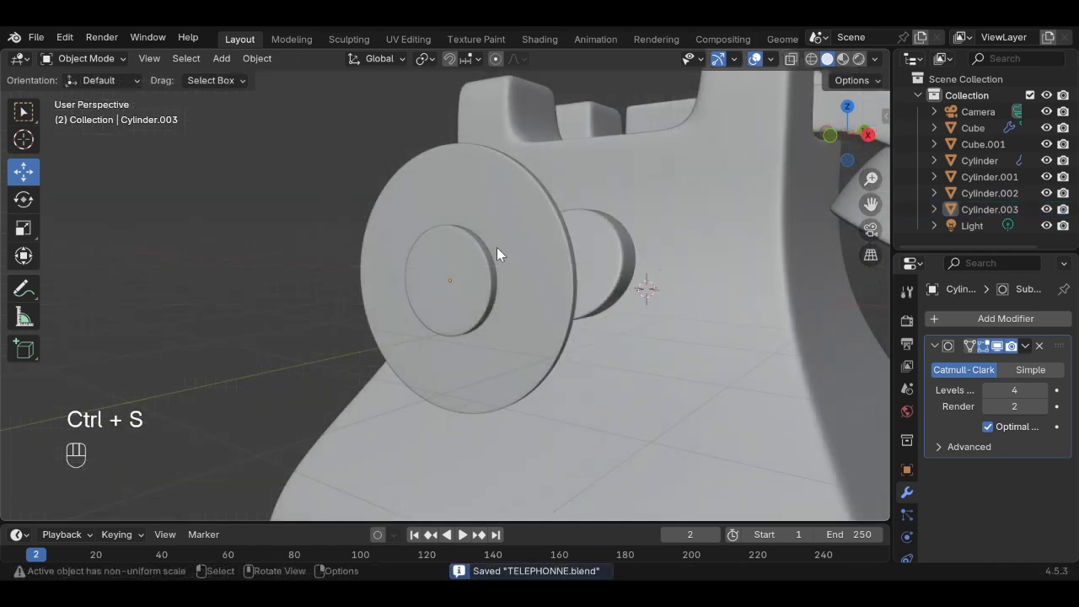
- Duplicate the center disc up along global Z, shrink the copy to a small circle near the dial's upper rim, and save
{"action": "key", "text": "KP_1"}
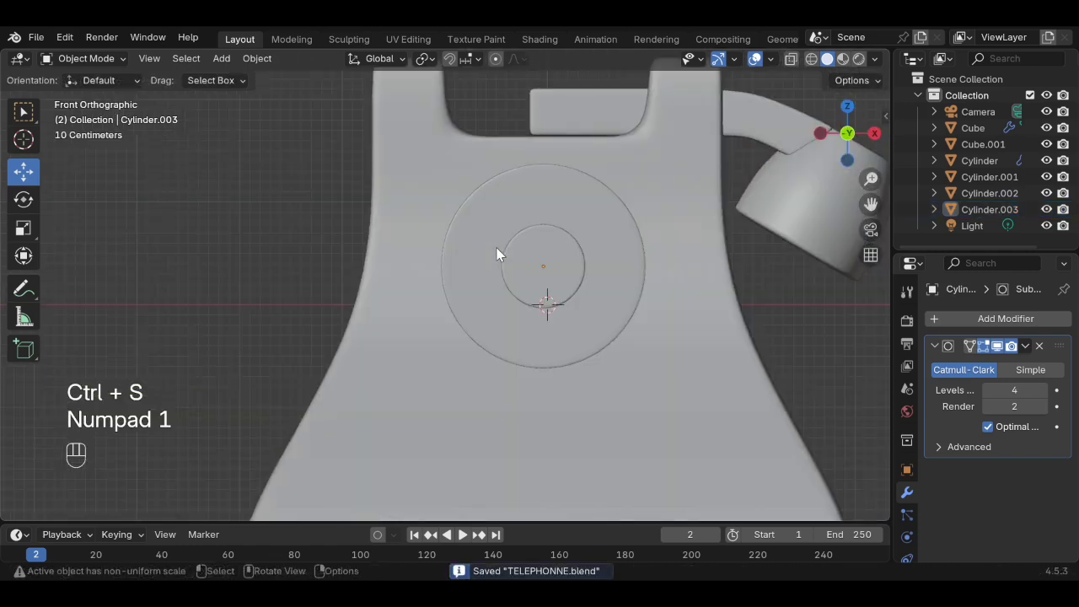
{"action": "left_click", "coordinate": [539, 262]}
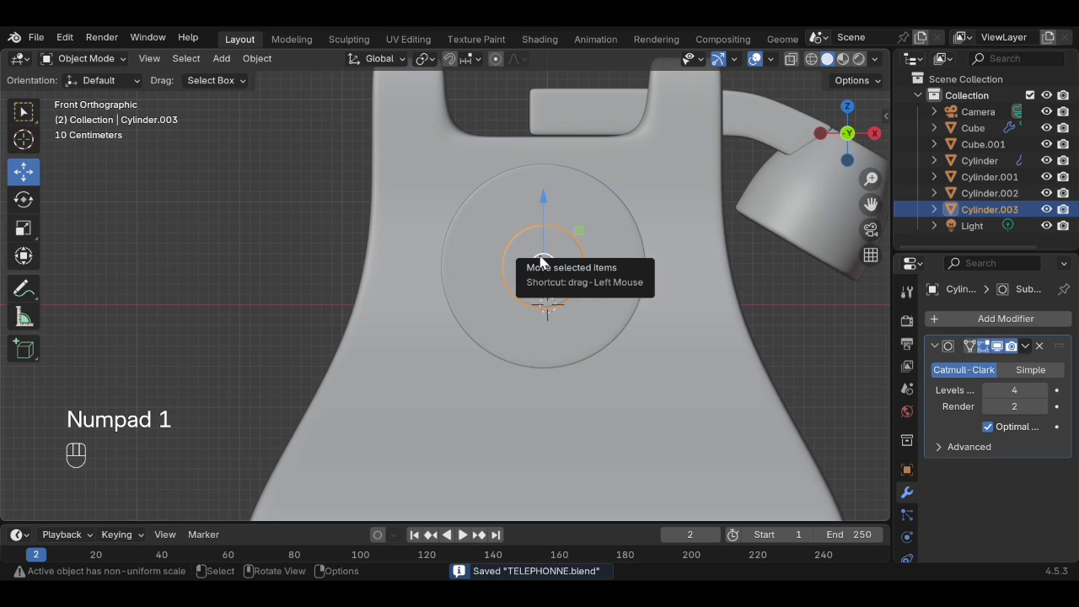
{"action": "key", "text": "shift+d"}
{"action": "key", "text": "z"}
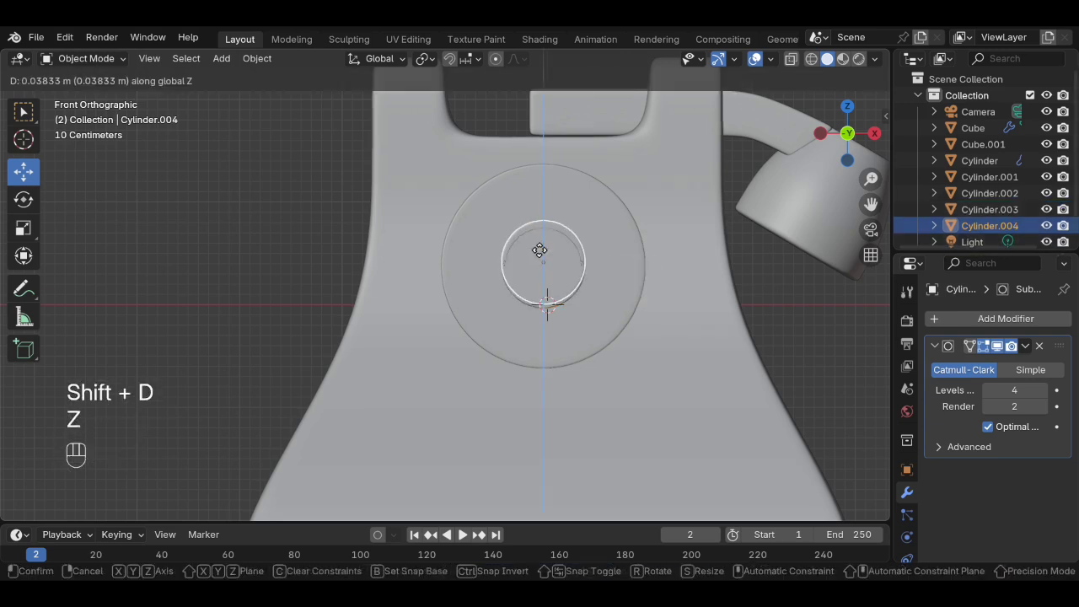
{"action": "left_click", "coordinate": [545, 194]}
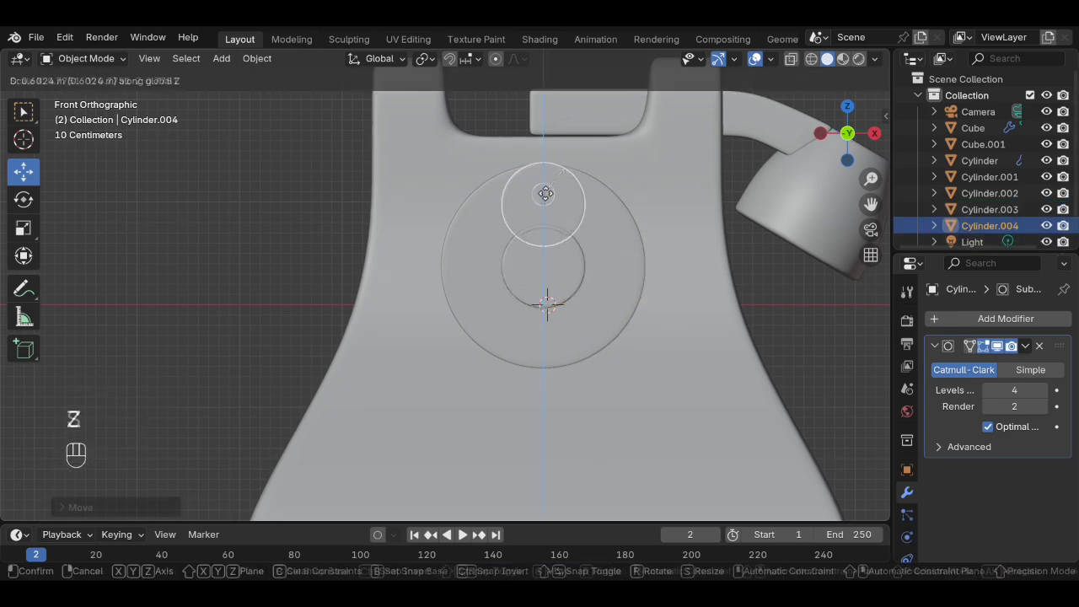
{"action": "key", "text": "s"}
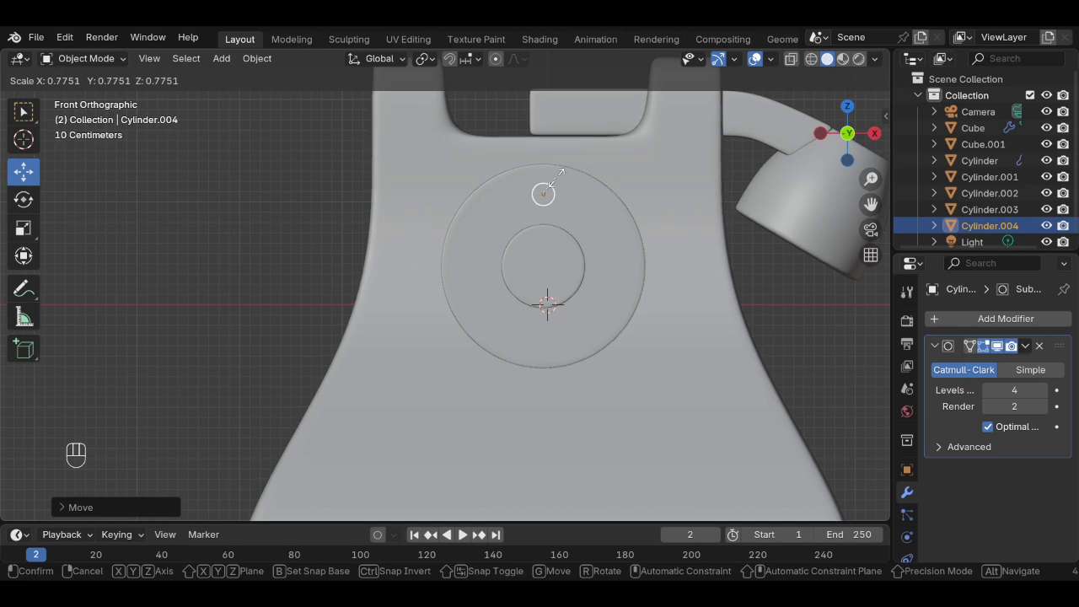
{"action": "left_click", "coordinate": [551, 177]}
{"action": "left_click_drag", "start_coordinate": [543, 142], "coordinate": [543, 133]}
{"action": "key", "text": "ctrl+s"}
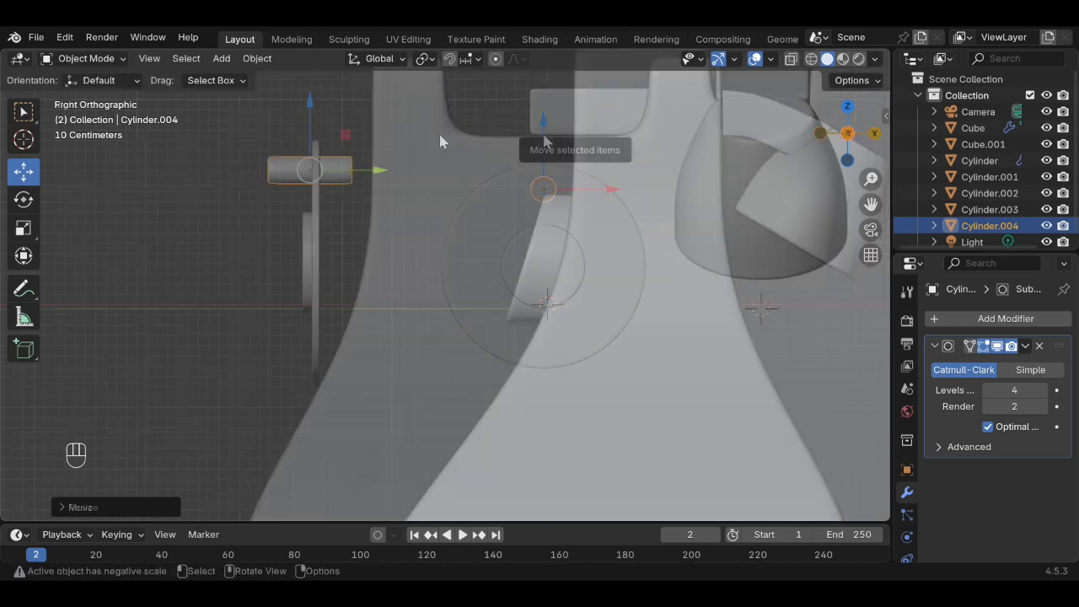
- Add a Bézier circle and rotate it 90° about global X so it faces the front
{"action": "key", "text": "shift+a"}
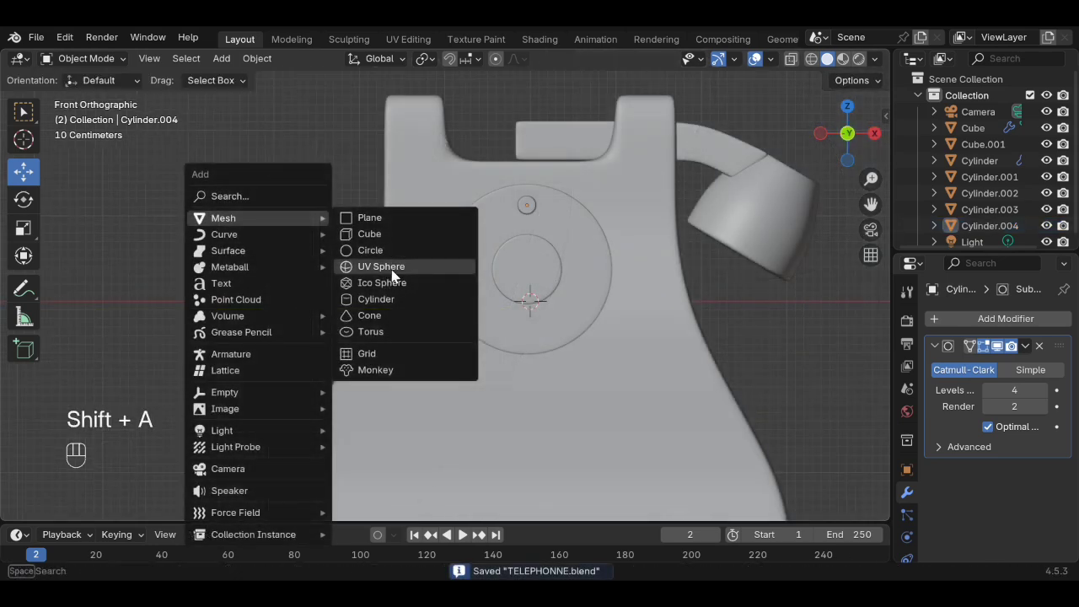
{"action": "mouse_move", "coordinate": [253, 235]}
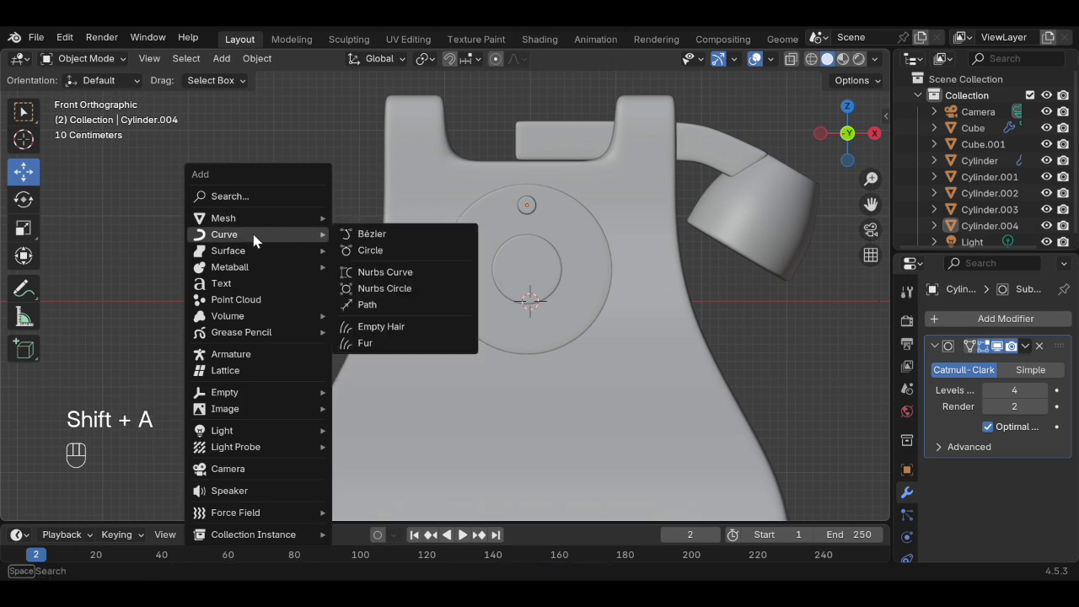
{"action": "left_click", "coordinate": [382, 254]}
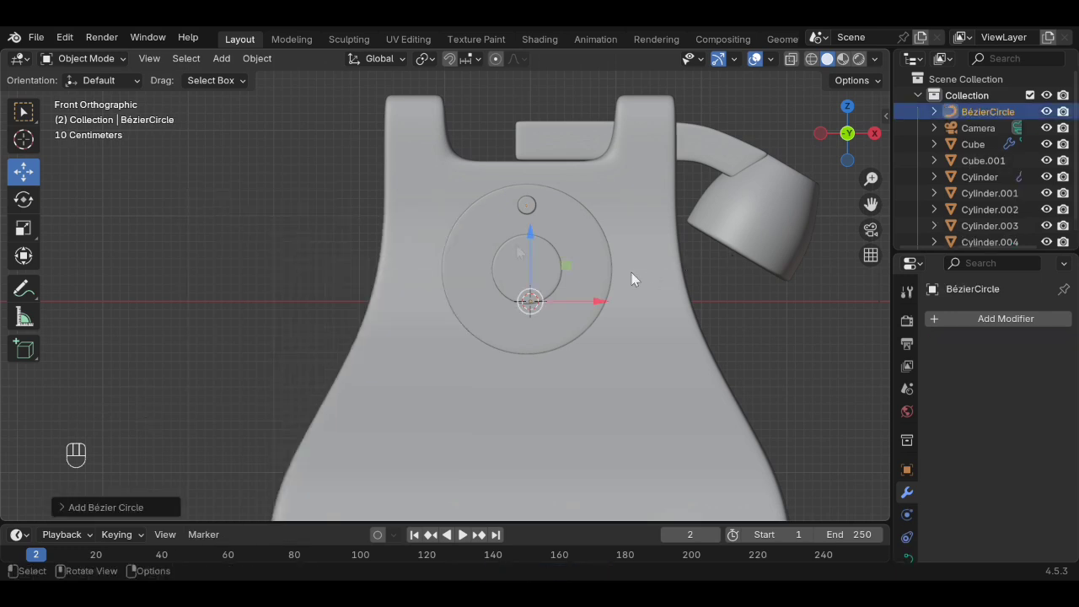
{"action": "key", "text": "r"}
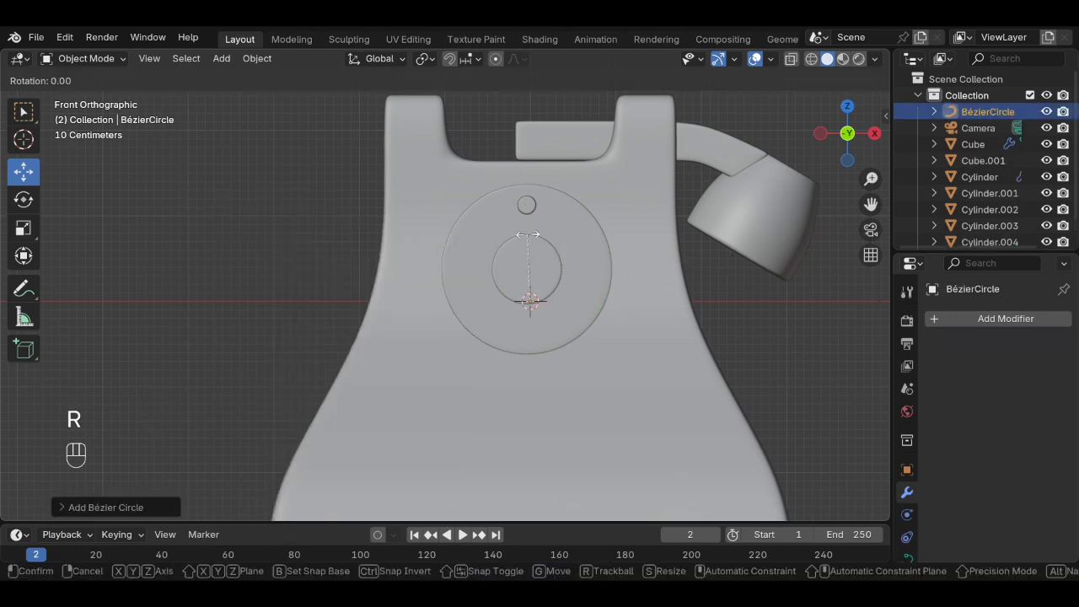
{"action": "key", "text": "x"}
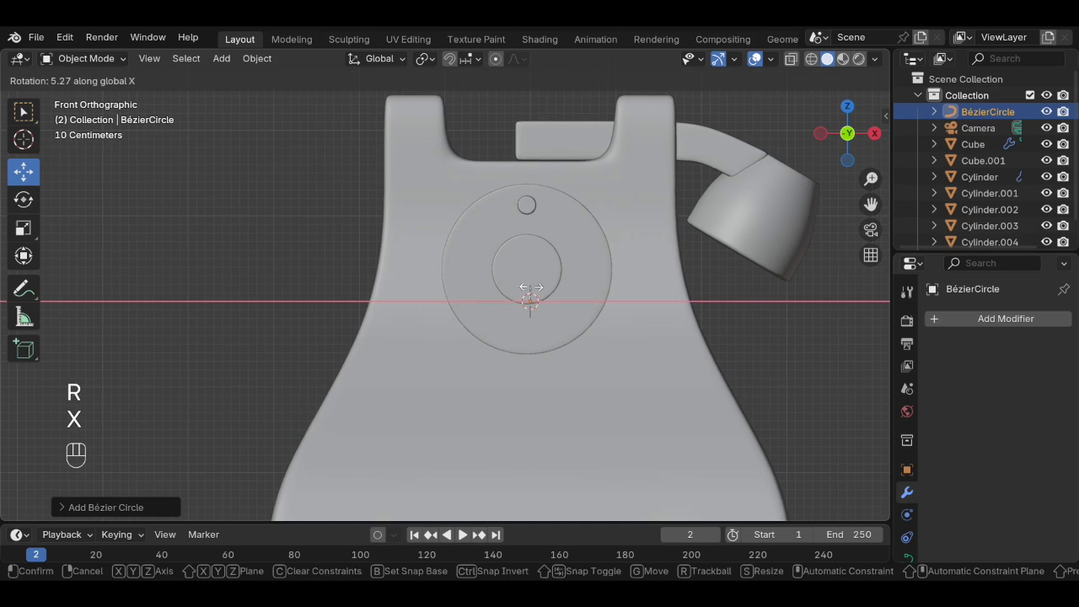
{"action": "key", "text": "KP_9"}
{"action": "key", "text": "KP_0"}
{"action": "key", "text": "Return"}
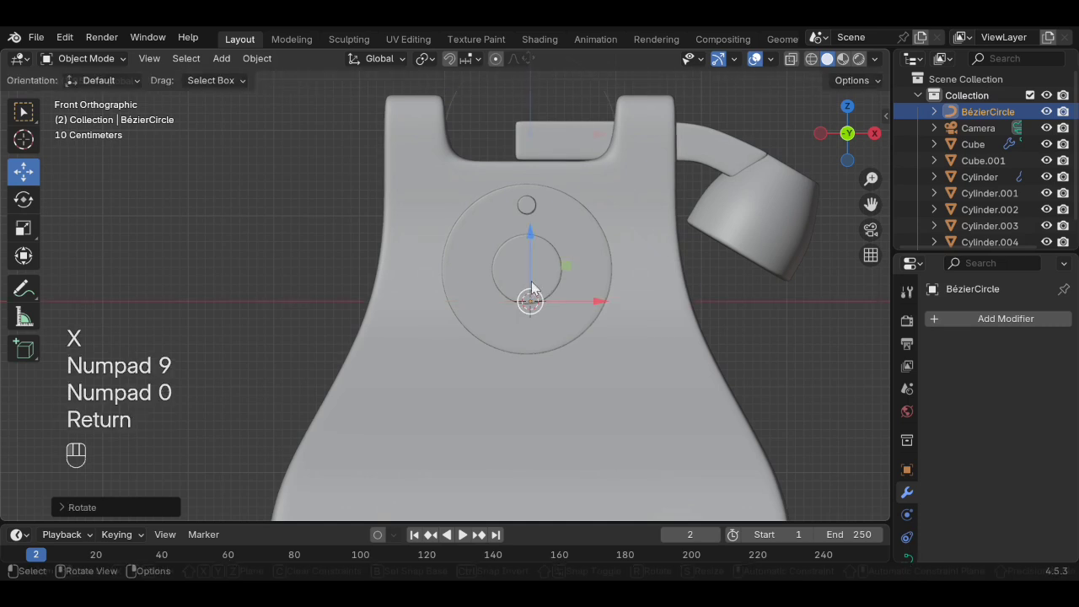
- Center the Bézier circle on the dial and scale it down until it passes through the small upper disc
{"action": "left_click_drag", "start_coordinate": [529, 231], "coordinate": [529, 59]}
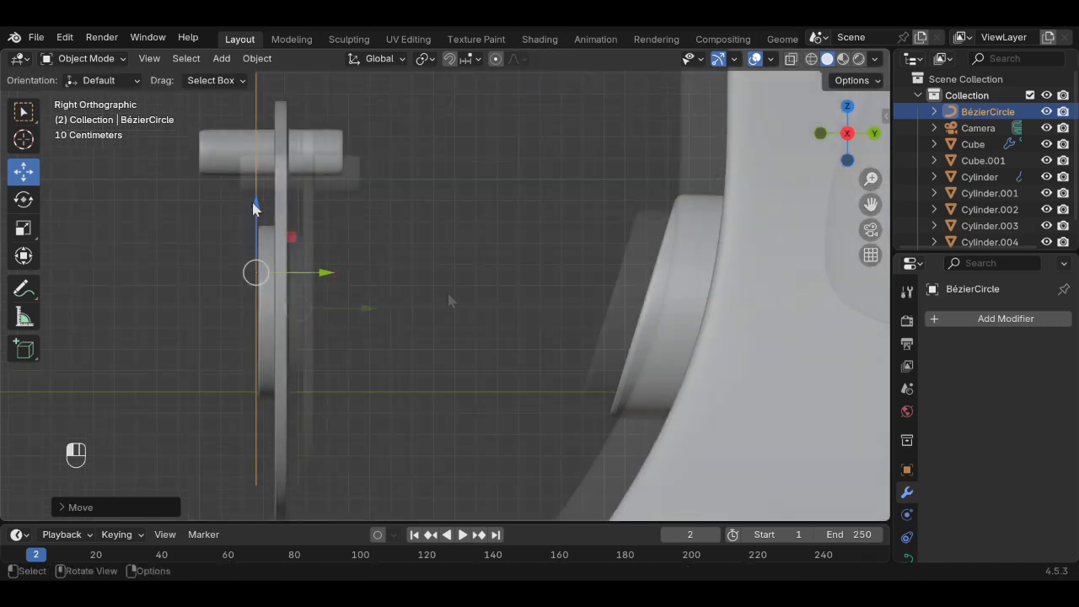
{"action": "key", "text": "KP_1"}
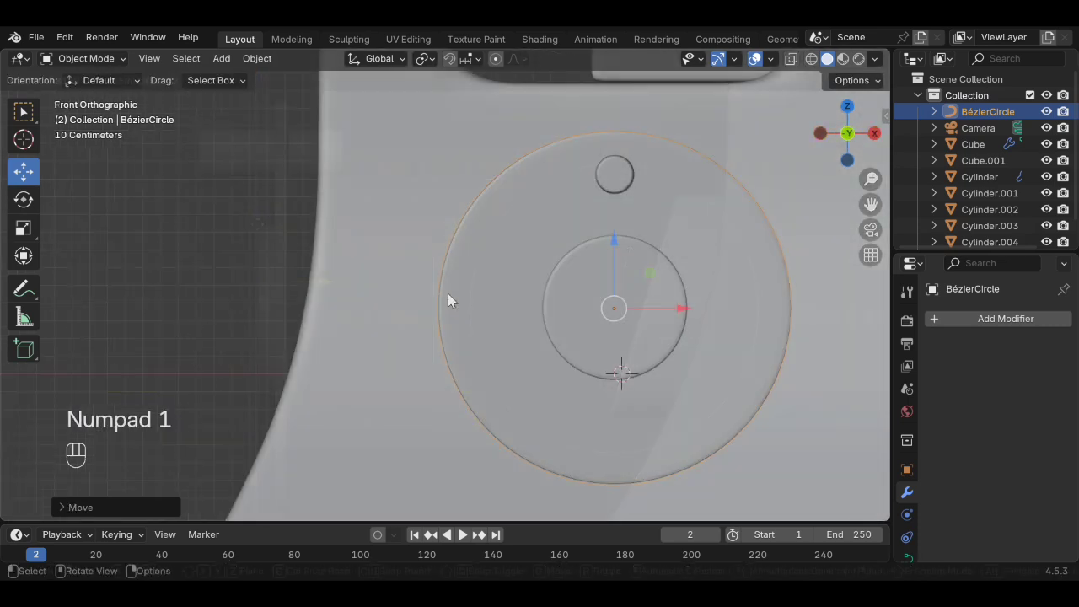
{"action": "key", "text": "s"}
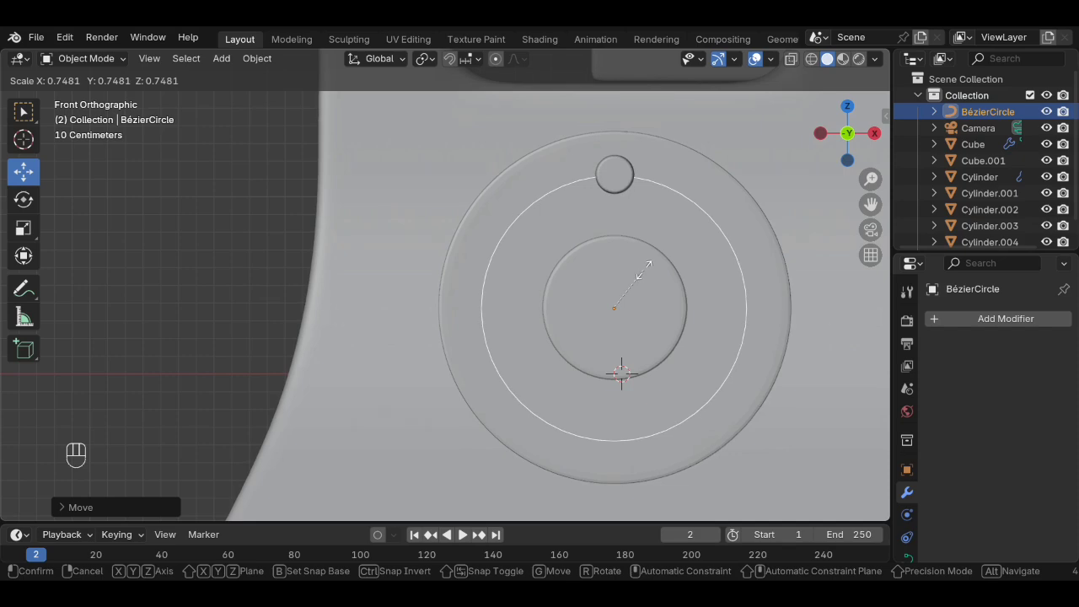
{"action": "left_click", "coordinate": [646, 270]}
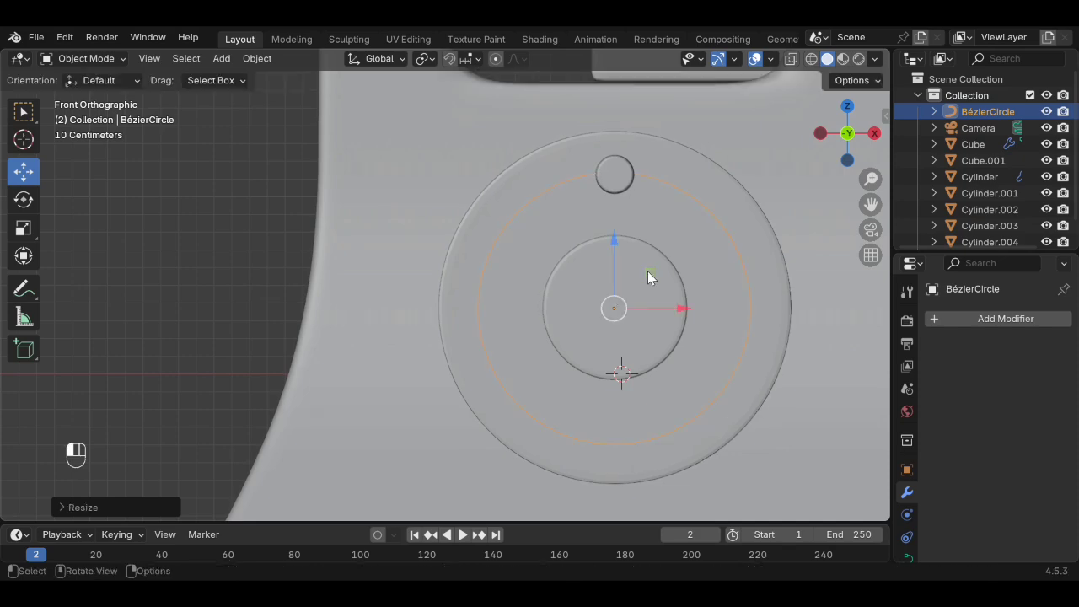
- Add an Array modifier to the small disc near the dial's upper rim
{"action": "left_click_drag", "start_coordinate": [463, 268], "coordinate": [473, 262], "text": "alt"}
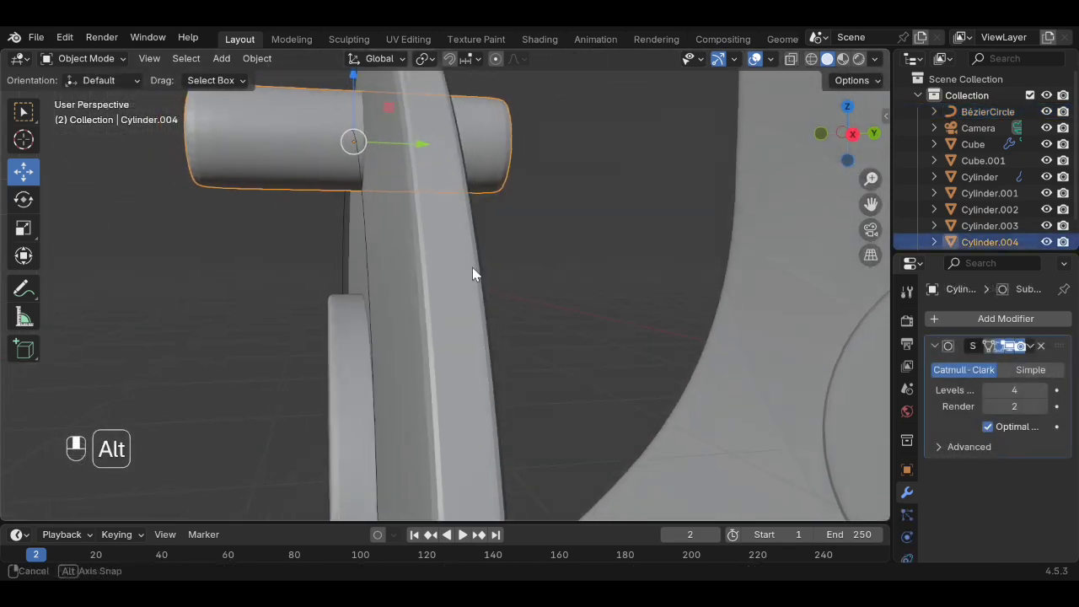
{"action": "scroll", "coordinate": [467, 265], "scroll_direction": "down", "scroll_amount": 5}
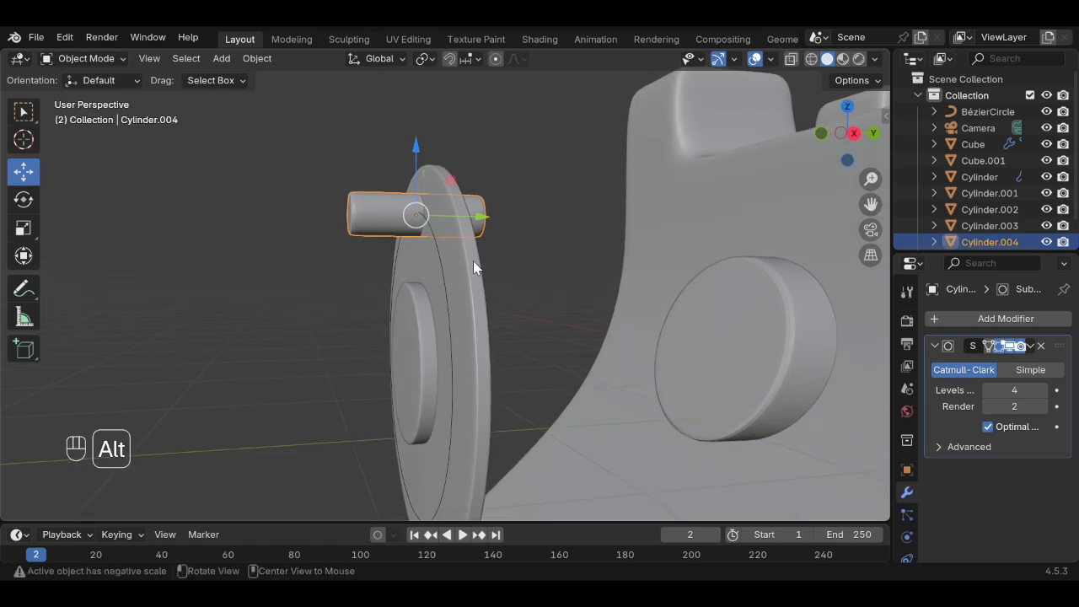
{"action": "left_click", "coordinate": [955, 321]}
{"action": "mouse_move", "coordinate": [955, 326]}
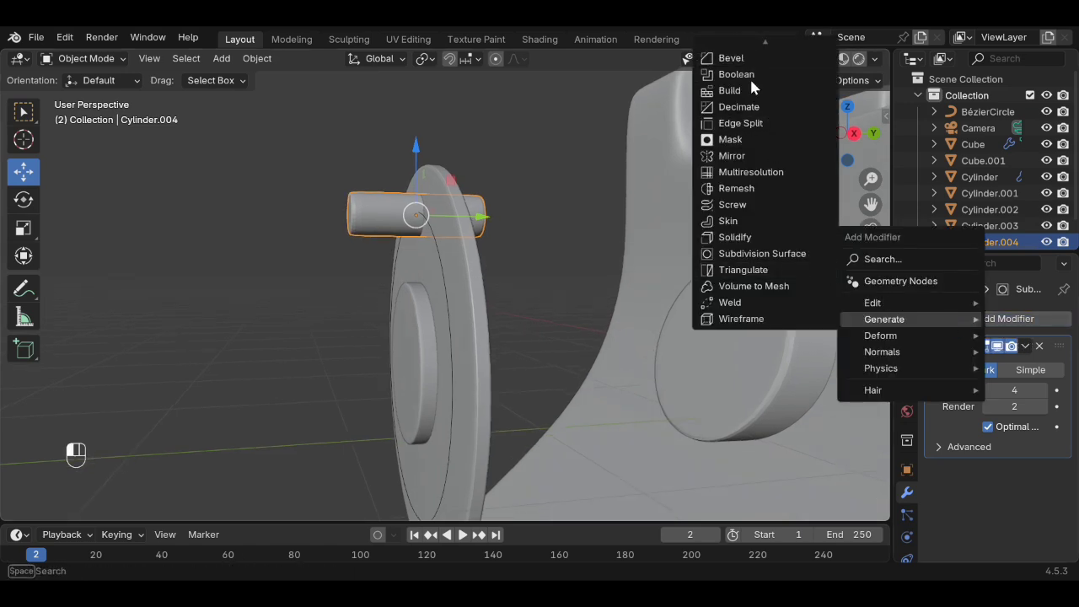
{"action": "left_click", "coordinate": [881, 258]}
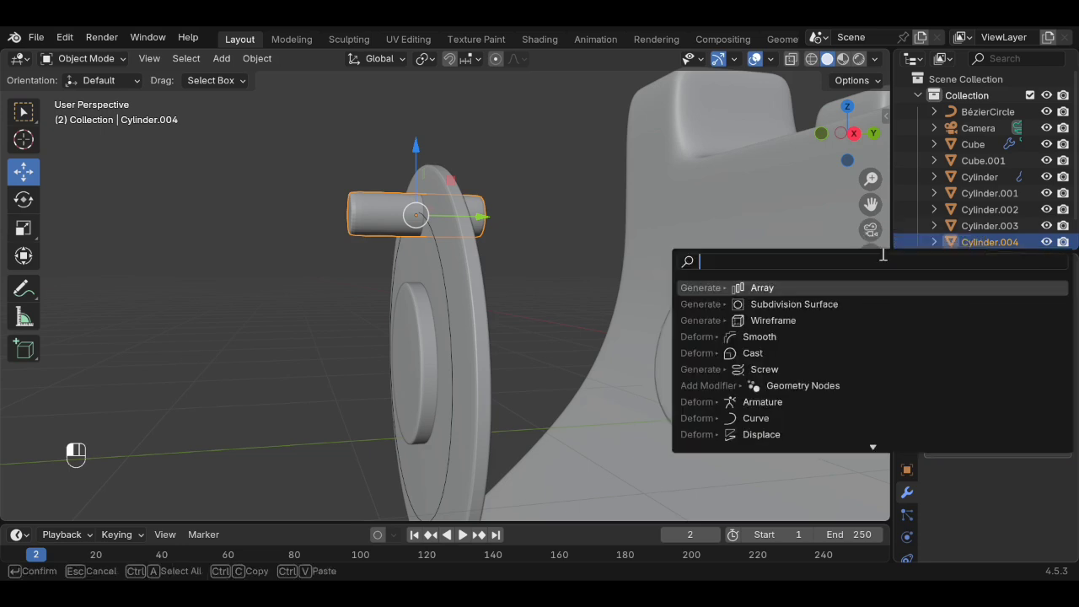
{"action": "left_click", "coordinate": [803, 289]}
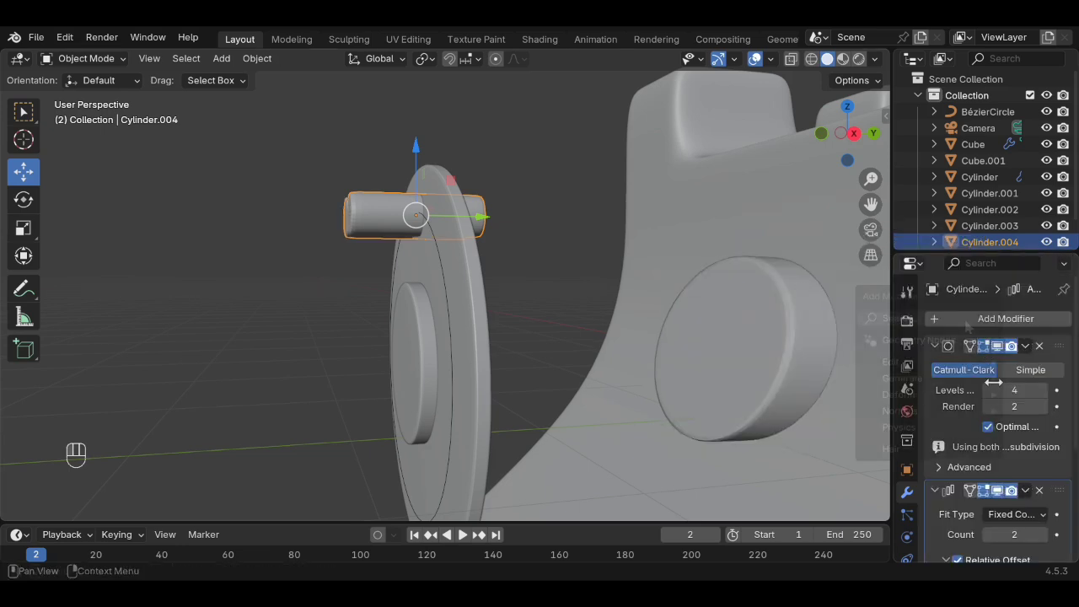
- Add a Curve modifier to the small disc and set its array to count 10 with relative offset X 0, Y 1
{"action": "left_click", "coordinate": [966, 325]}
{"action": "mouse_move", "coordinate": [909, 398]}
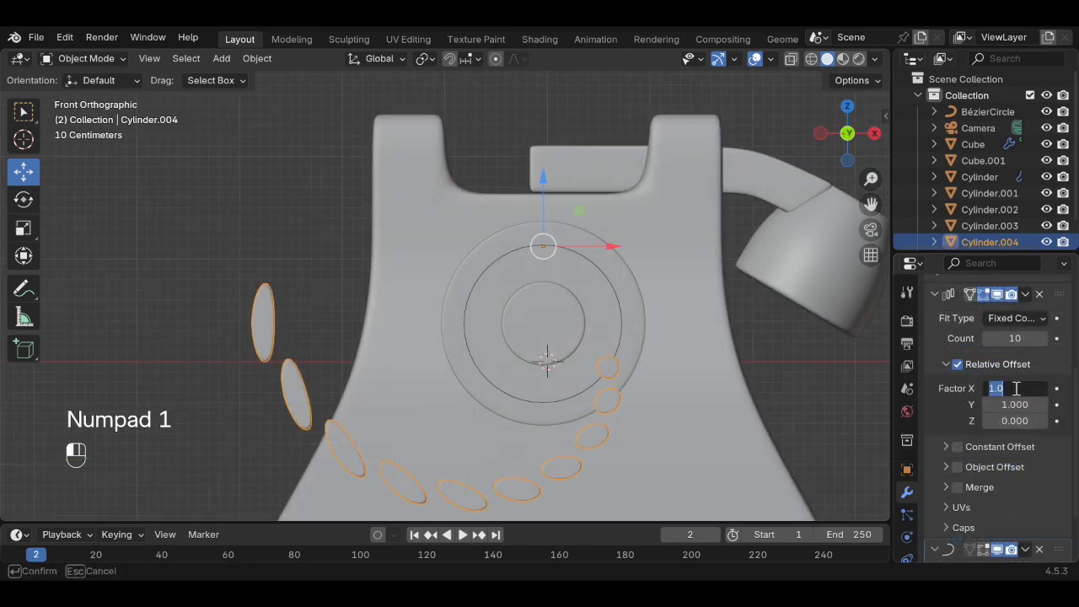
{"action": "type", "text": "0"}
{"action": "key", "text": "Return"}
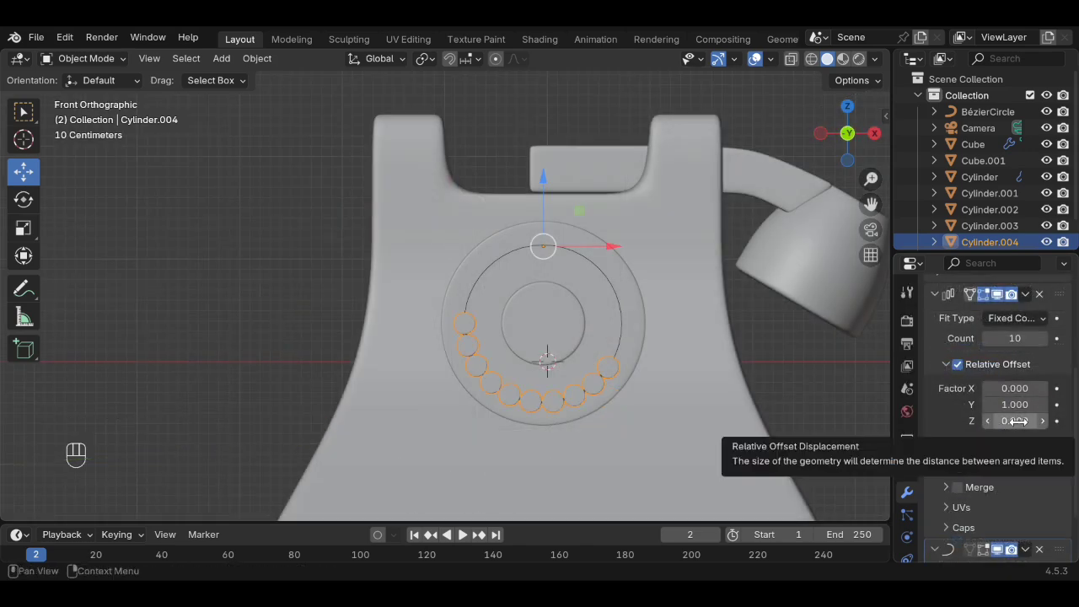
- Enable the array's constant offset and set its distance to X 0 m and Y 1 m
{"action": "left_click", "coordinate": [956, 448]}
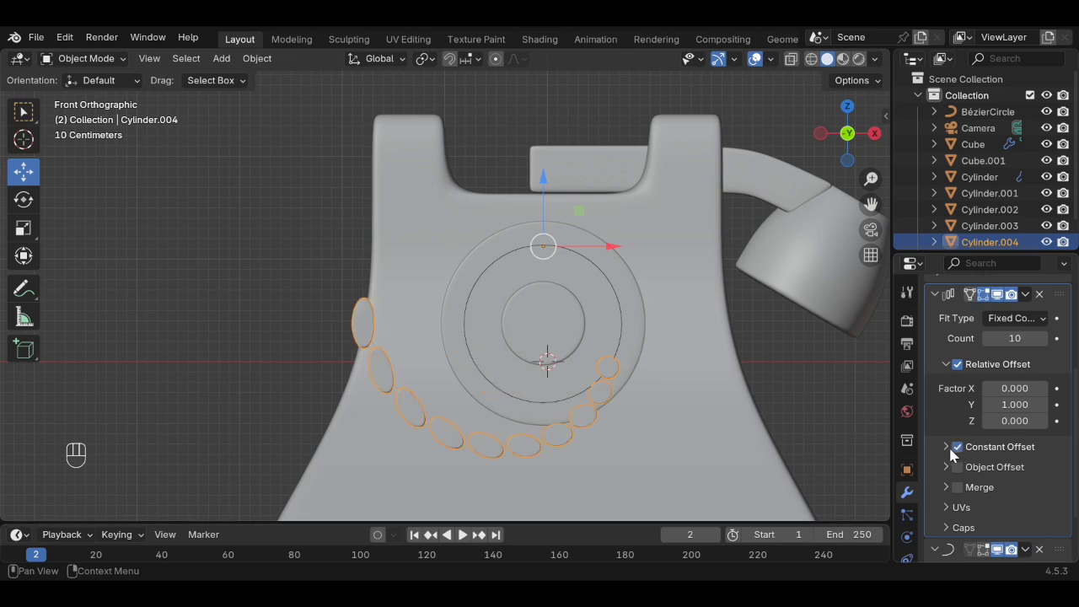
{"action": "left_click", "coordinate": [947, 447]}
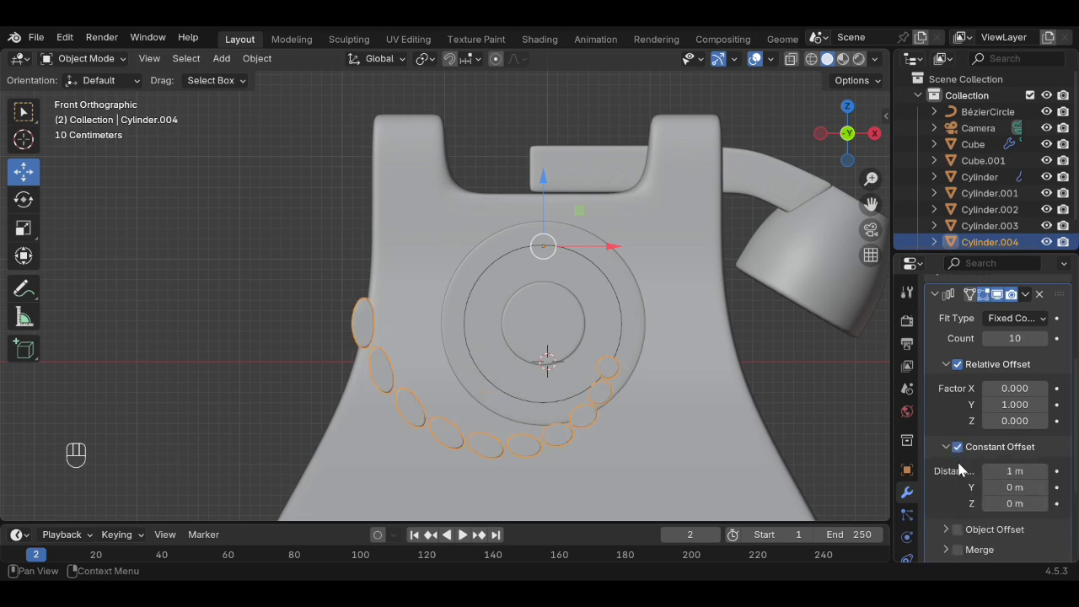
{"action": "left_click", "coordinate": [1014, 471]}
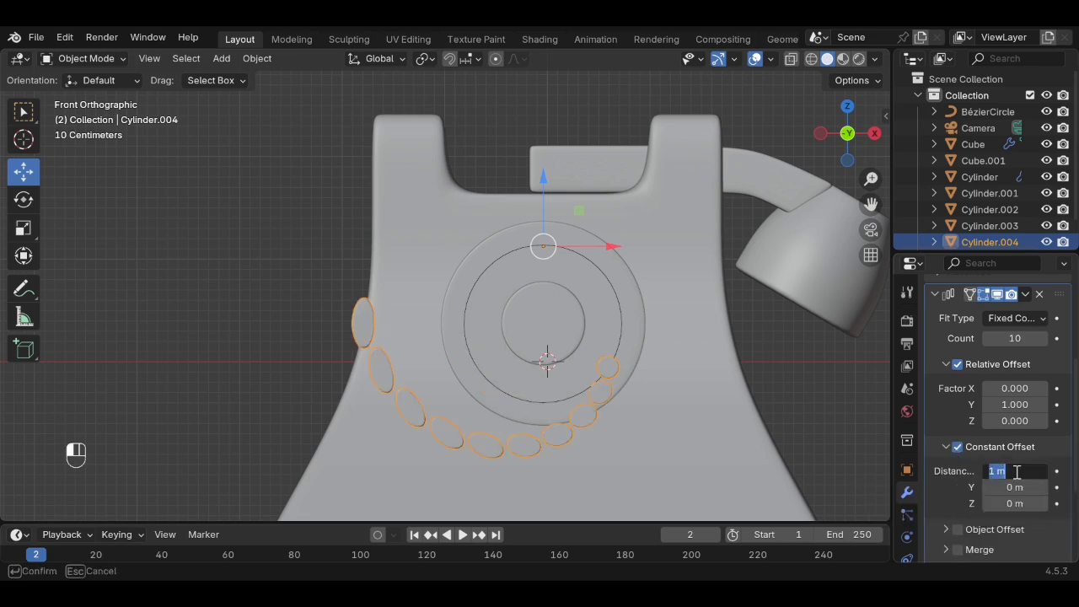
{"action": "type", "text": "0"}
{"action": "left_click", "coordinate": [1015, 493]}
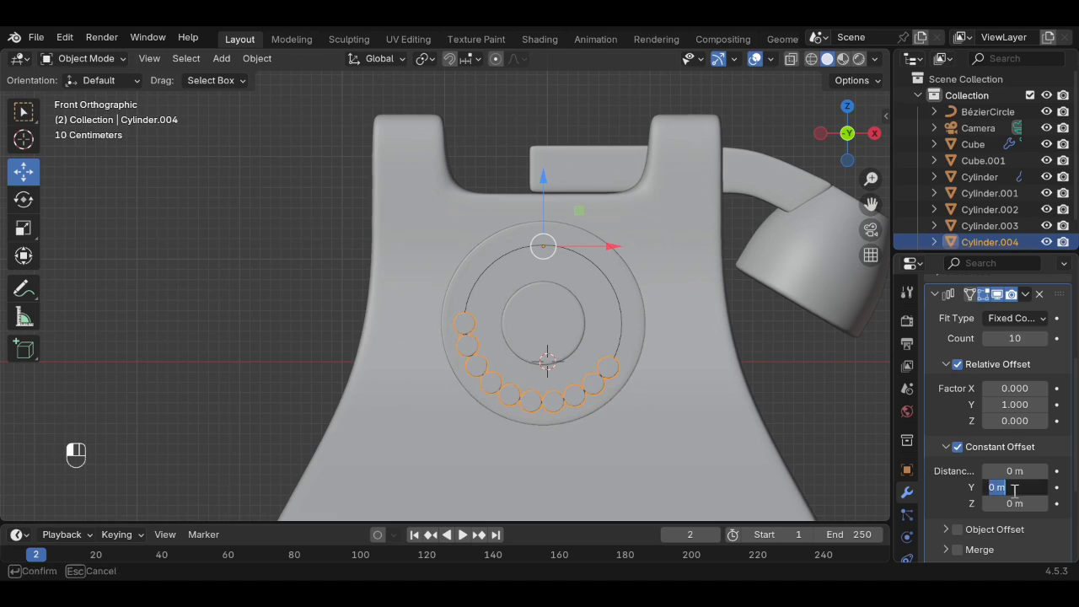
{"action": "type", "text": "1"}
{"action": "key", "text": "Return"}
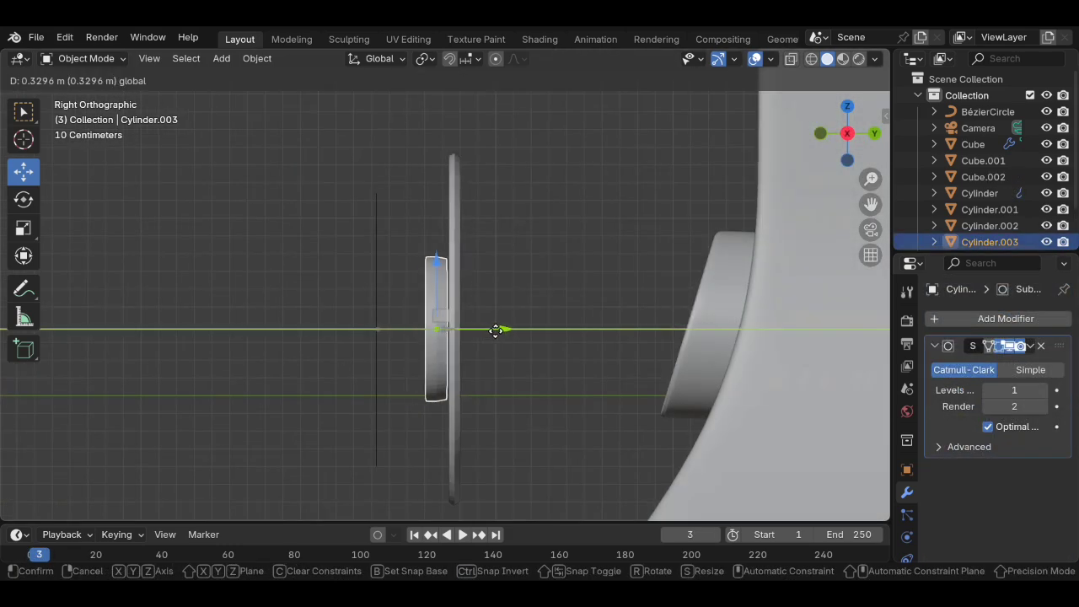
- Move the center disc along global Y until it sits slightly into the large dial disc, checking the fit in wireframe
{"action": "left_click", "coordinate": [499, 329]}
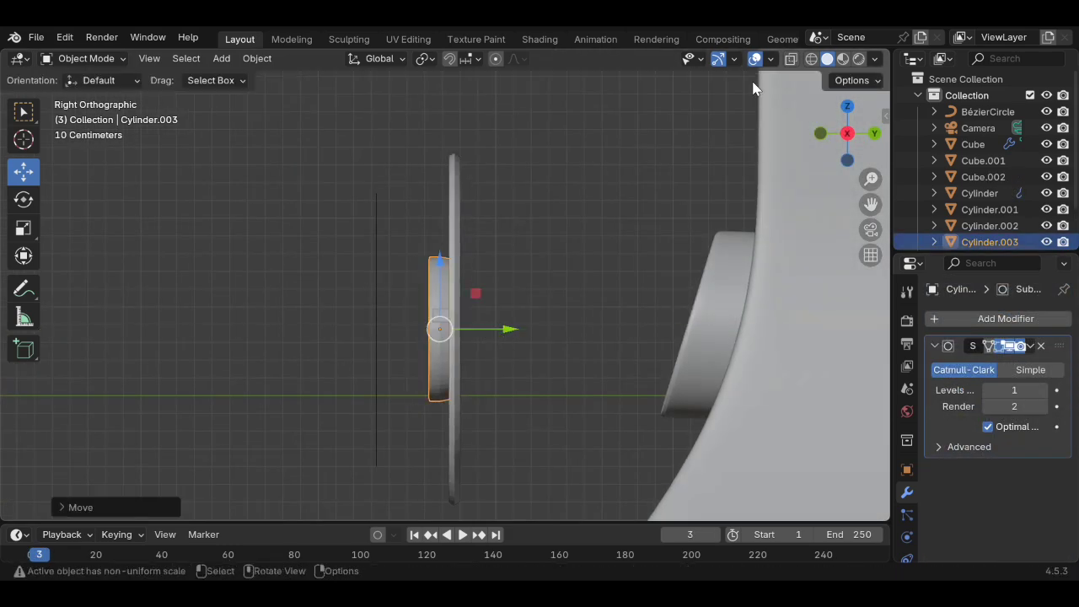
{"action": "left_click", "coordinate": [811, 58]}
{"action": "scroll", "coordinate": [526, 337], "scroll_direction": "up", "scroll_amount": 2}
{"action": "left_click_drag", "start_coordinate": [507, 347], "coordinate": [509, 348]}
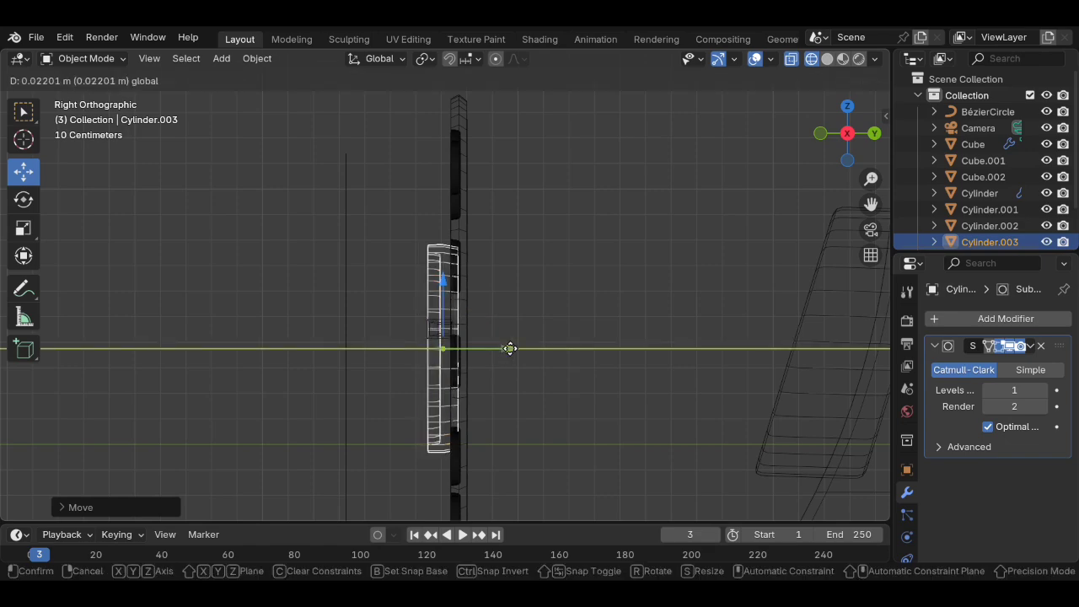
- Review the assembled telephone from several angles and save the file
{"action": "mouse_move", "coordinate": [478, 231]}
{"action": "middle_mouse_down"}
{"action": "mouse_move", "coordinate": [655, 277]}
{"action": "mouse_move", "coordinate": [713, 270]}
{"action": "mouse_move", "coordinate": [610, 289]}
{"action": "middle_mouse_up"}
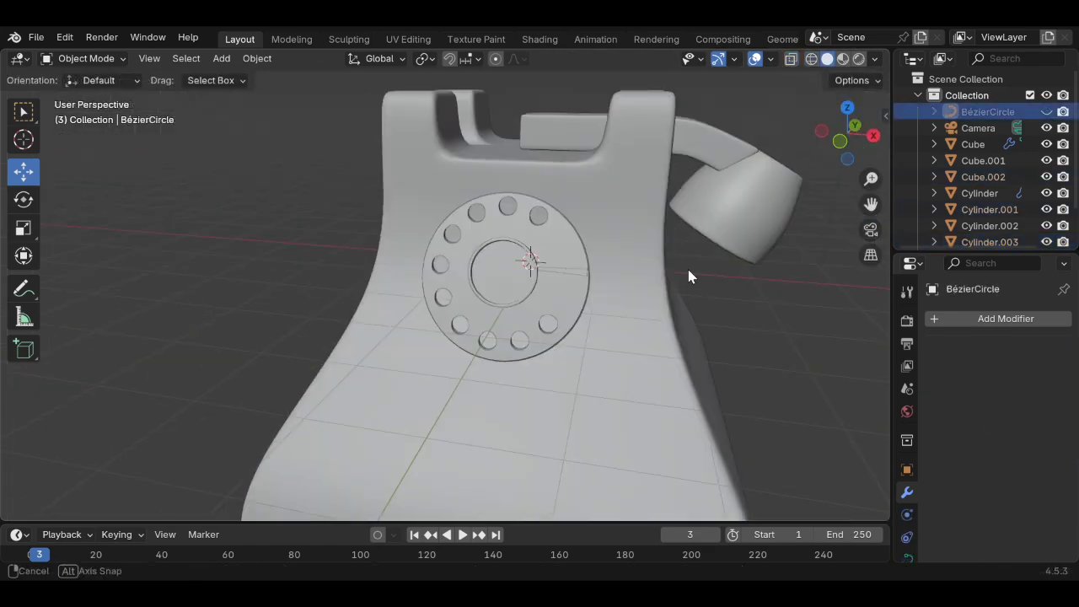
{"action": "scroll", "coordinate": [705, 261], "scroll_direction": "down", "scroll_amount": 2}
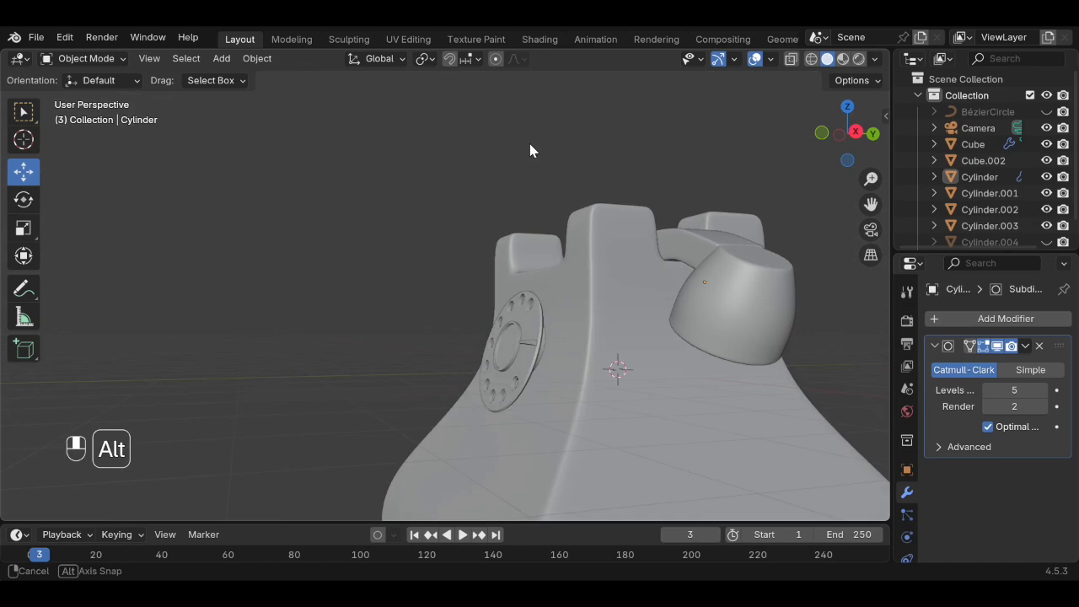
{"action": "middle_click_drag", "start_coordinate": [530, 149], "coordinate": [518, 229]}
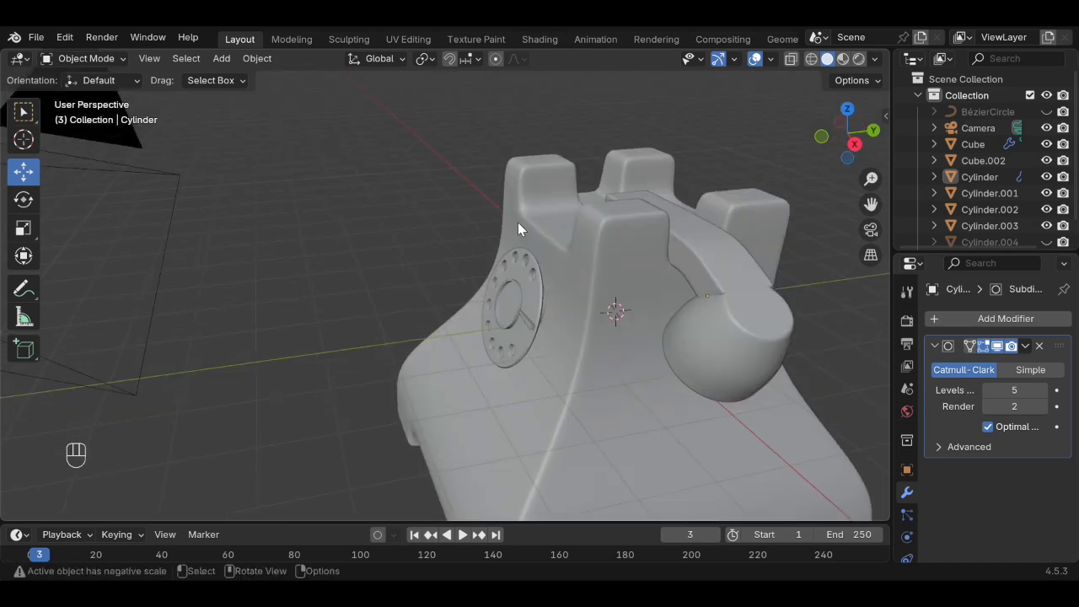
{"action": "key", "text": "KP_7"}
{"action": "scroll", "coordinate": [517, 229], "scroll_direction": "down", "scroll_amount": 4}
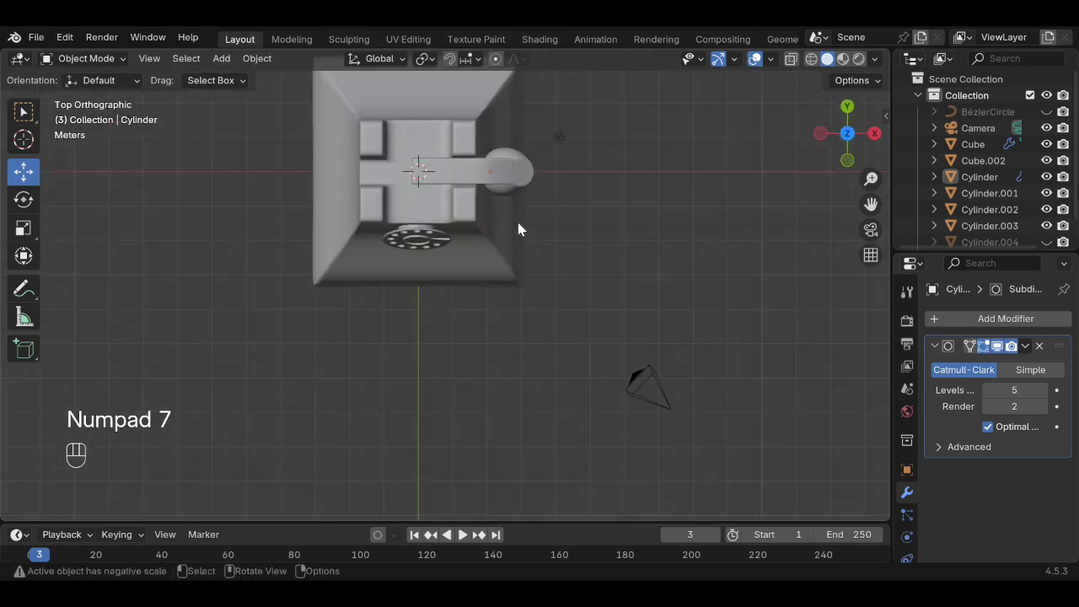
{"action": "key", "text": "KP_3"}
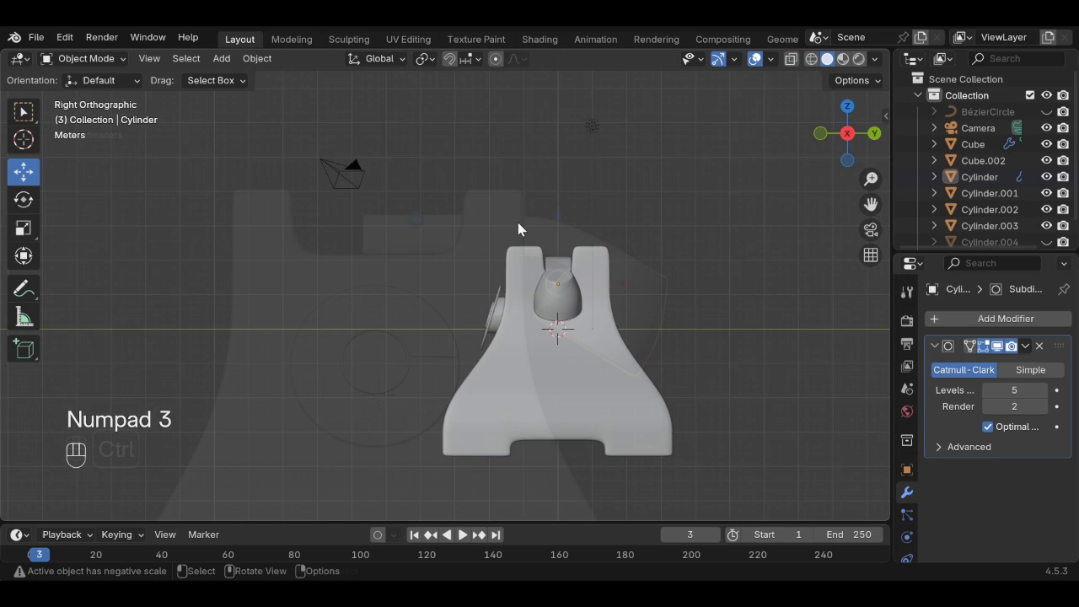
{"action": "key", "text": "ctrl+s"}
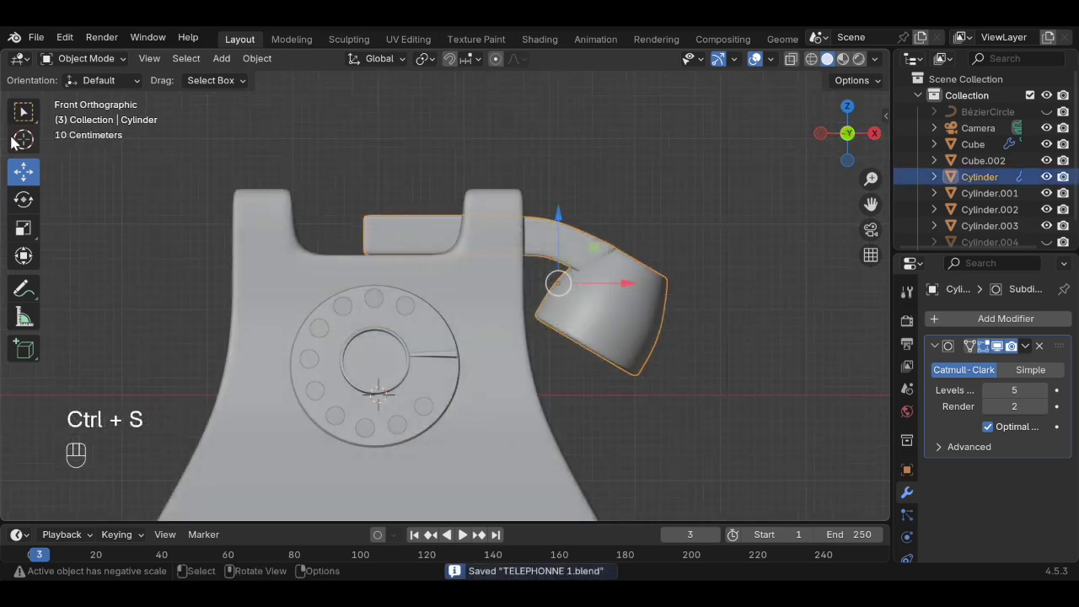
- Set the snap target to Edge, turn snapping on, and move the 3D cursor up to the handset's cut end
{"action": "left_click", "coordinate": [23, 139]}
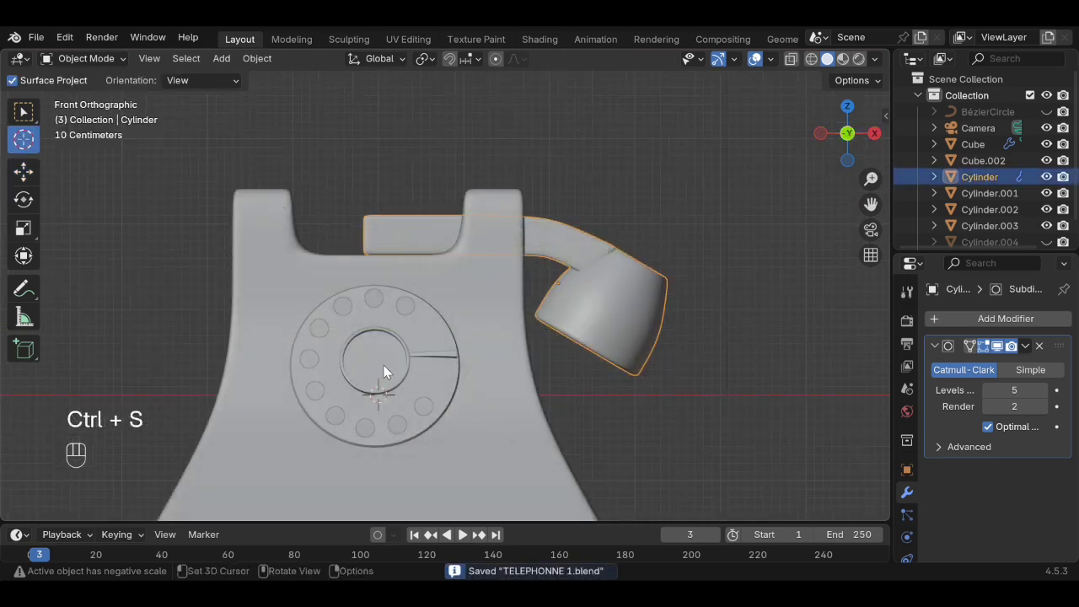
{"action": "left_click", "coordinate": [477, 59]}
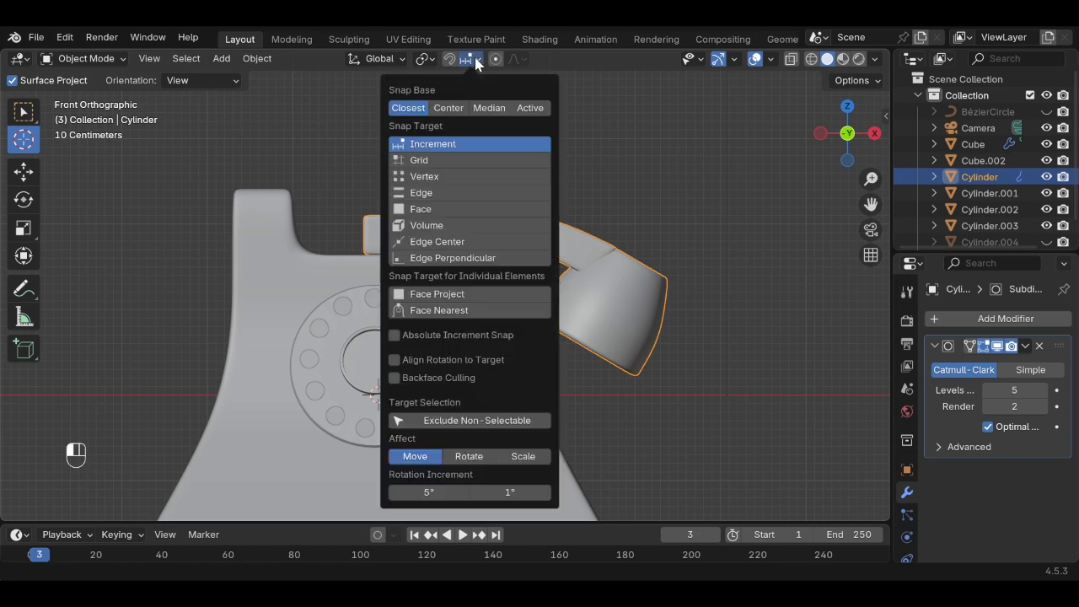
{"action": "left_click", "coordinate": [417, 193]}
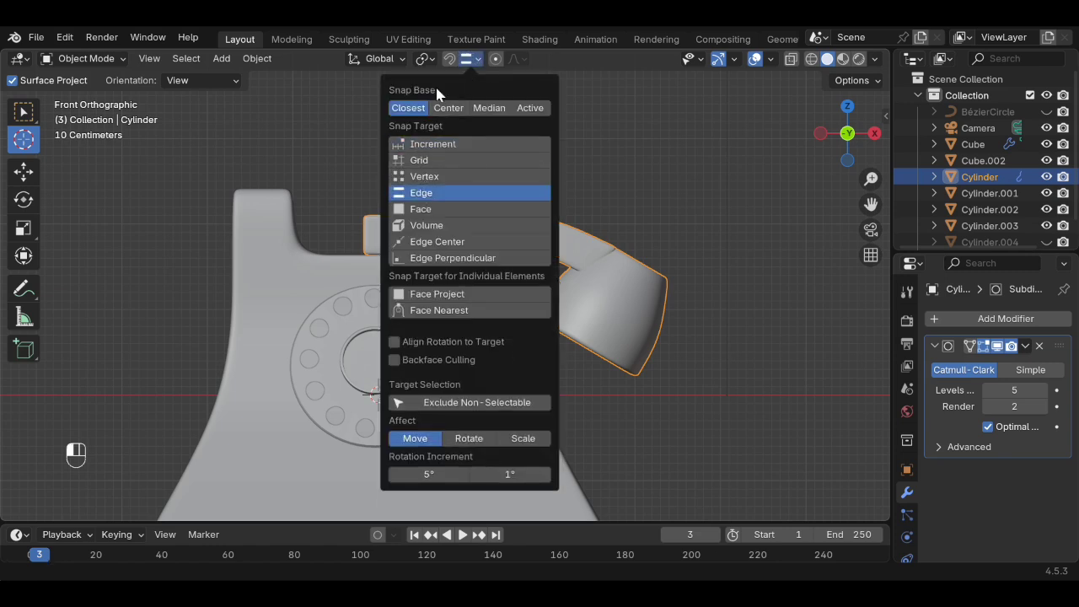
{"action": "left_click", "coordinate": [445, 60]}
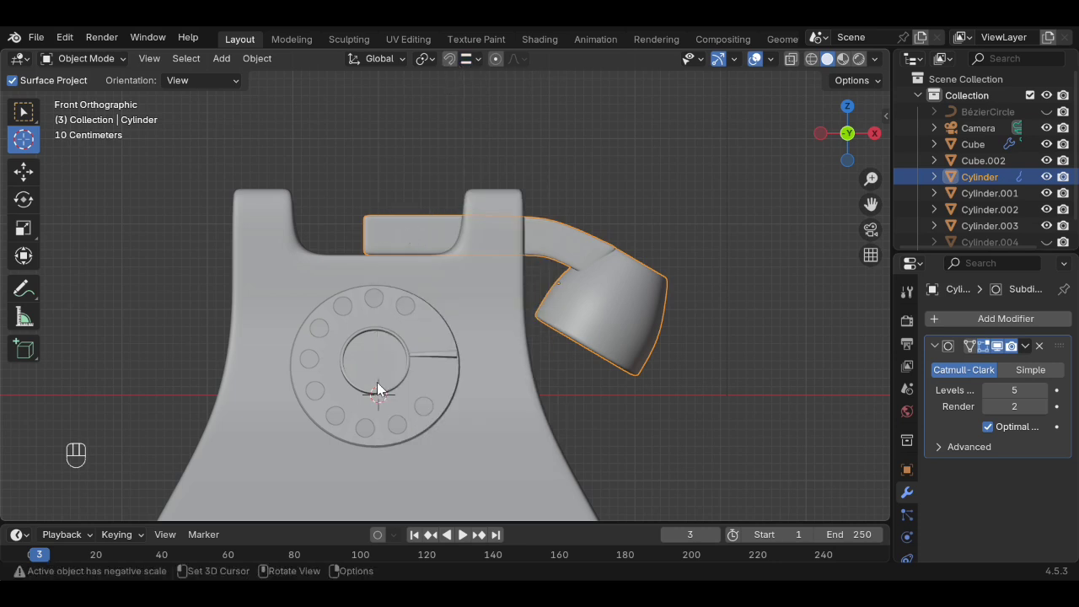
{"action": "left_click_drag", "start_coordinate": [377, 389], "coordinate": [376, 239]}
{"action": "key", "text": "shift+Tab"}
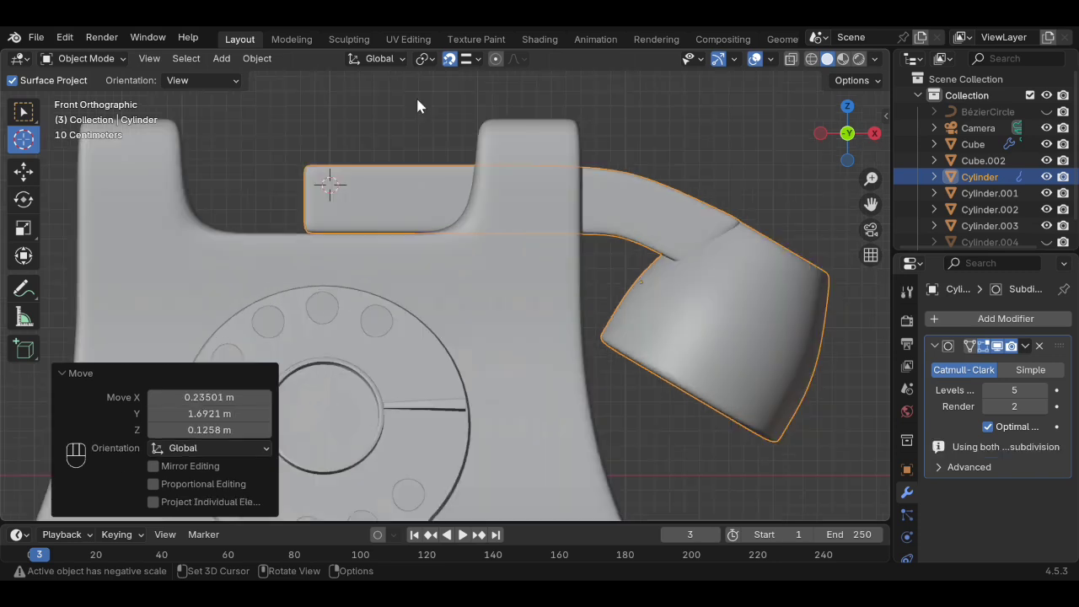
- Move the 3D cursor onto the middle of the handset's cut edge in the front view
{"action": "scroll", "coordinate": [320, 189], "scroll_direction": "up", "scroll_amount": 2}
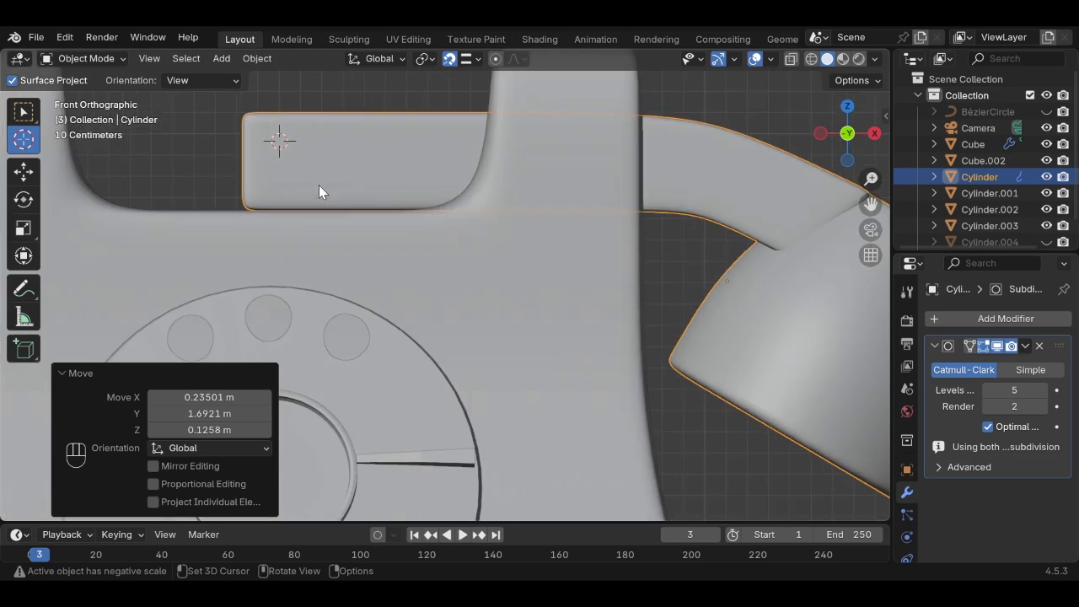
{"action": "left_click_drag", "start_coordinate": [333, 182], "coordinate": [456, 256], "text": "alt+shift"}
{"action": "scroll", "coordinate": [421, 237], "scroll_direction": "up", "scroll_amount": 2}
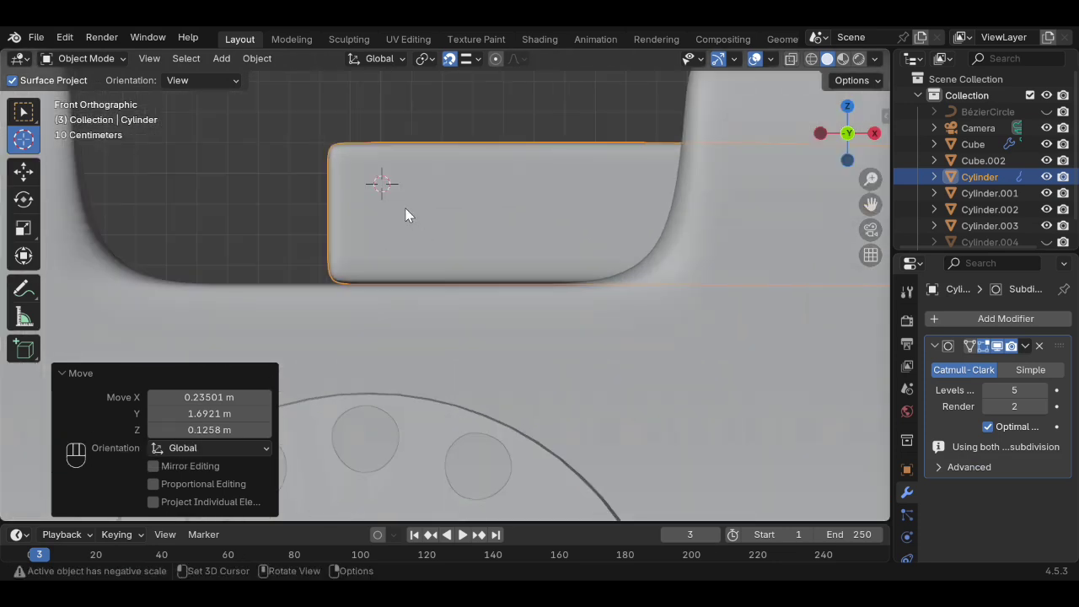
{"action": "left_click_drag", "start_coordinate": [389, 185], "coordinate": [327, 212]}
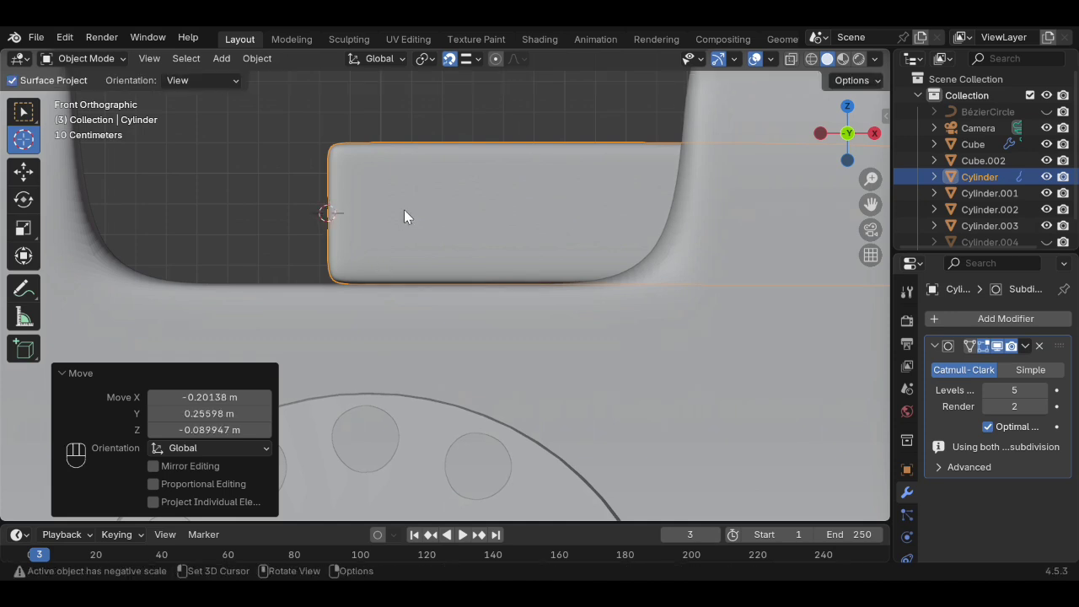
- Check the 3D cursor against the handset's cut end from above and set the handset's origin to the 3D cursor
{"action": "key", "text": "KP_7"}
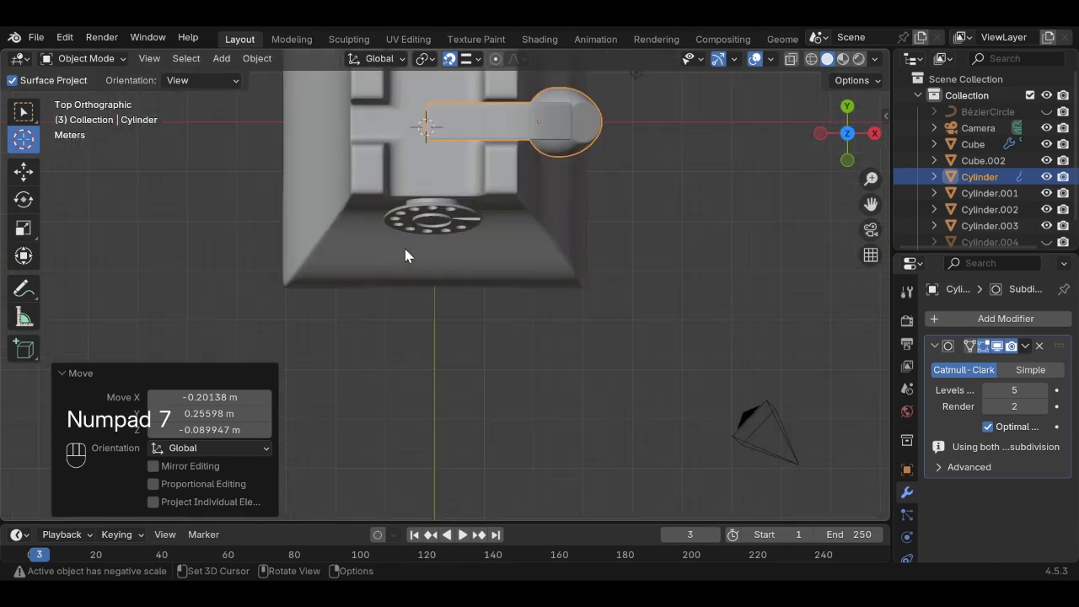
{"action": "scroll", "coordinate": [439, 154], "scroll_direction": "up", "scroll_amount": 2}
{"action": "scroll", "coordinate": [439, 154], "scroll_direction": "up", "scroll_amount": 1}
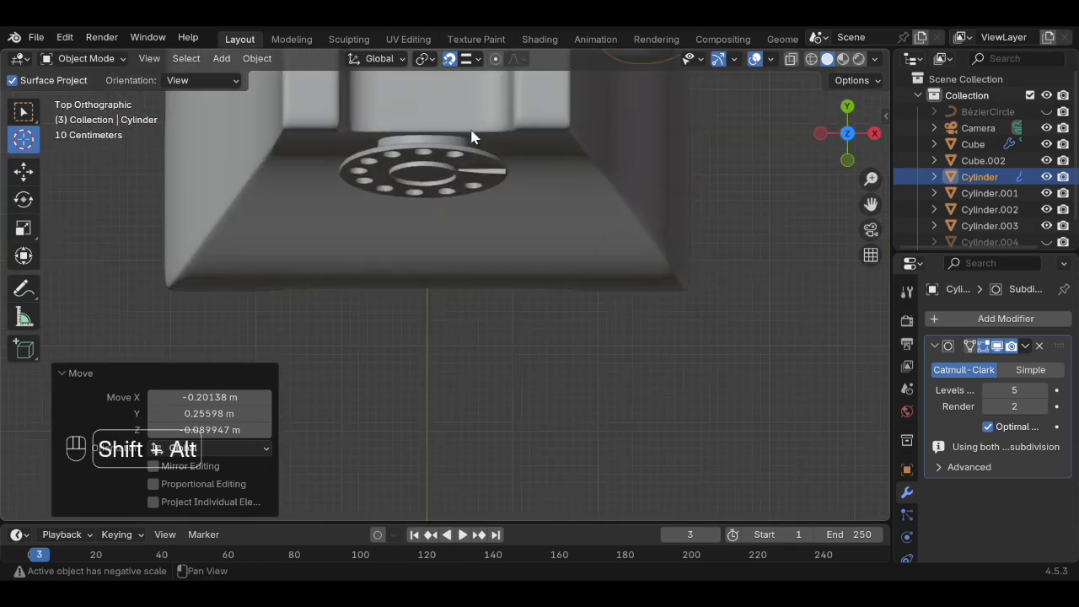
{"action": "left_click_drag", "start_coordinate": [458, 148], "coordinate": [472, 377], "text": "alt+shift"}
{"action": "scroll", "coordinate": [407, 255], "scroll_direction": "up", "scroll_amount": 3}
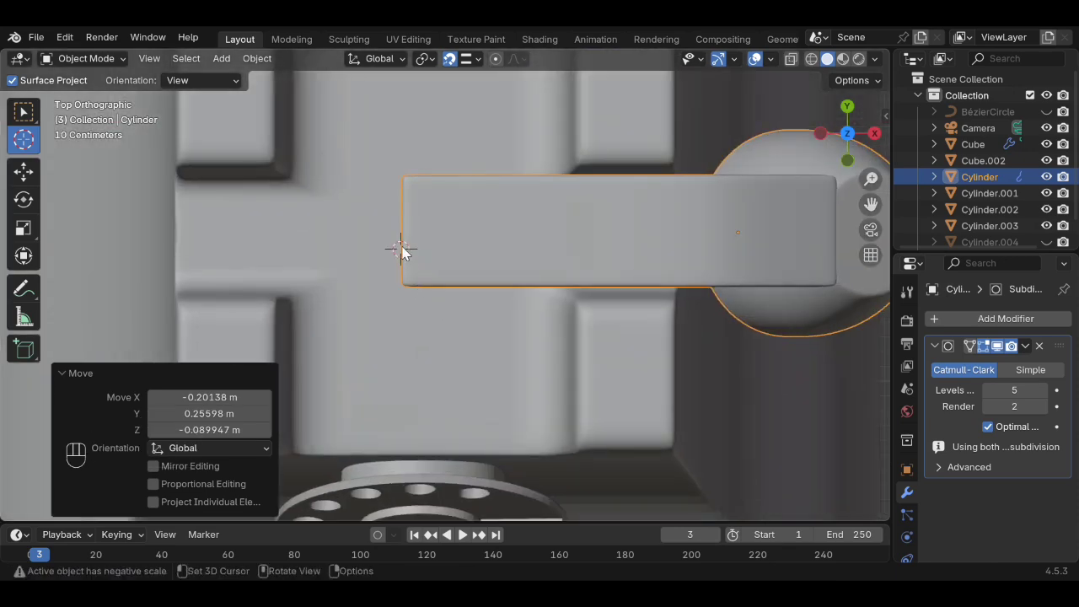
{"action": "key", "text": "g"}
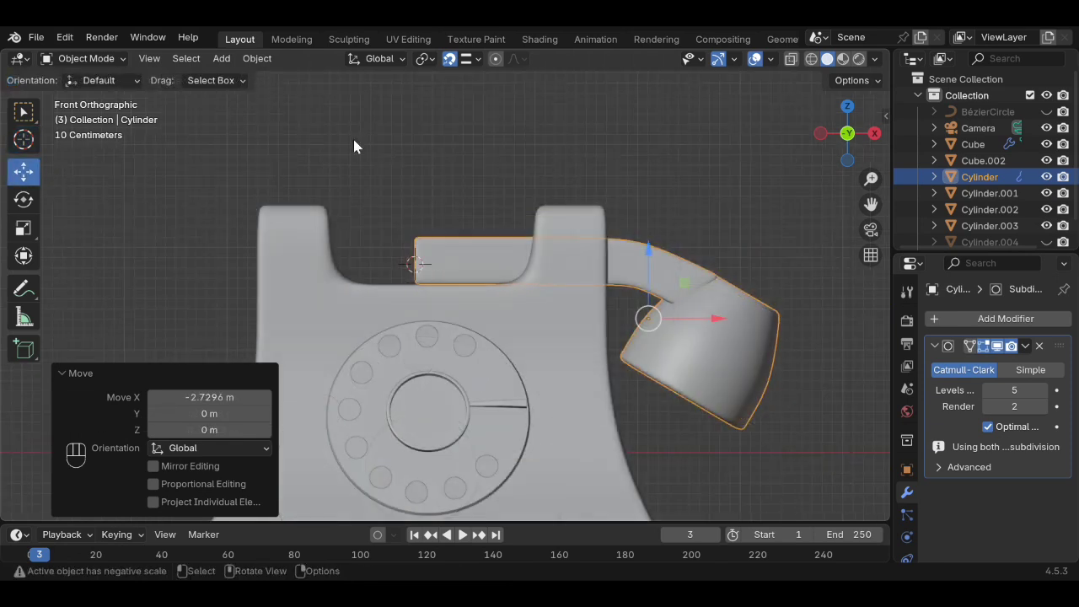
{"action": "left_click", "coordinate": [257, 58]}
{"action": "mouse_move", "coordinate": [284, 93]}
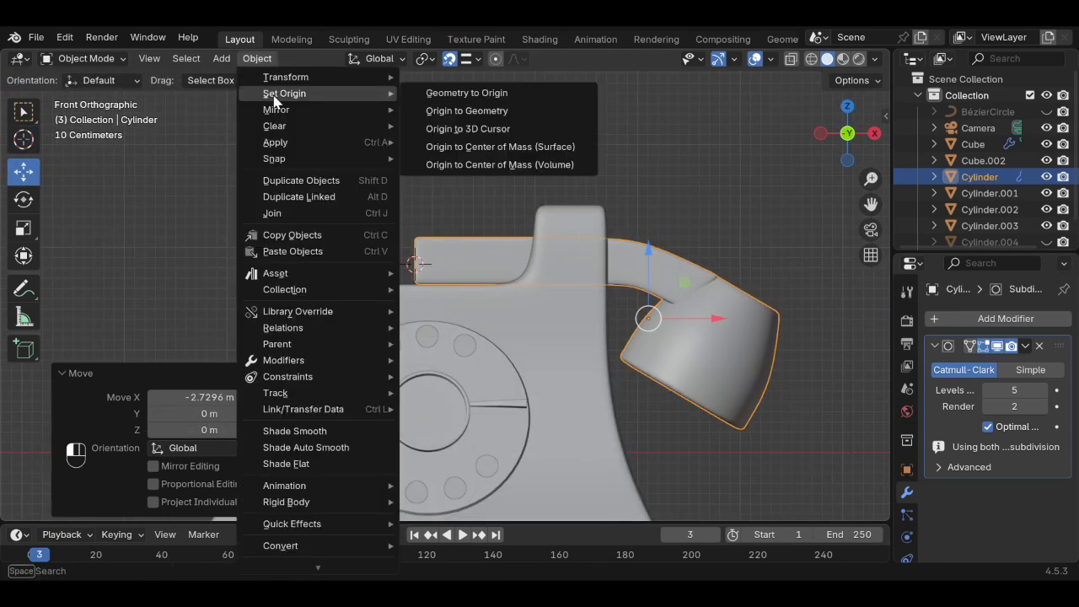
{"action": "left_click", "coordinate": [489, 129]}
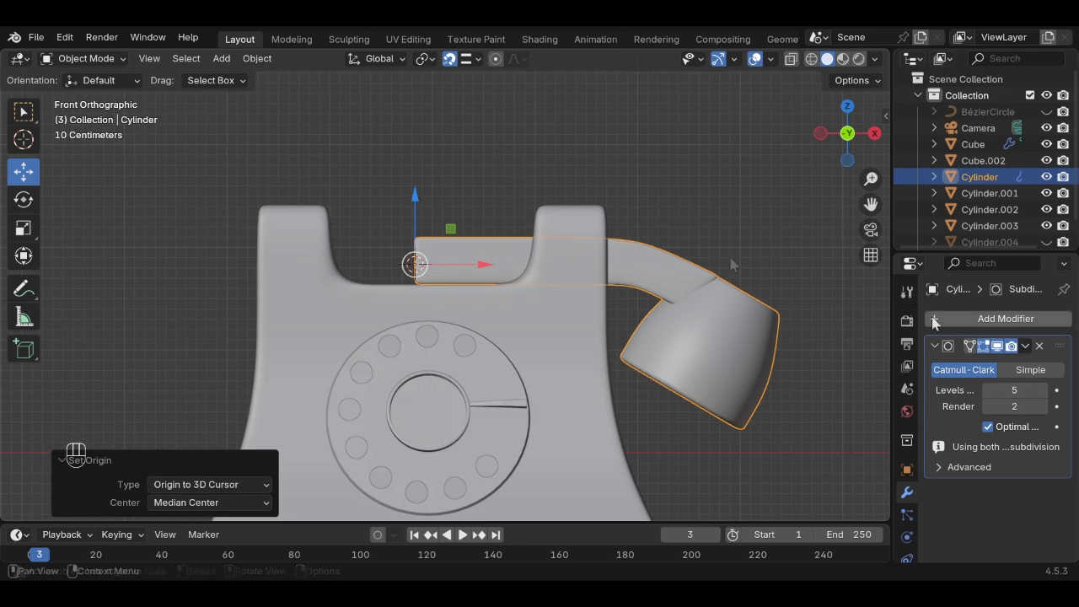
- Add a Mirror modifier to the handset on the X axis, with the base Cube as the mirror object
{"action": "left_click", "coordinate": [977, 319]}
{"action": "mouse_move", "coordinate": [881, 334]}
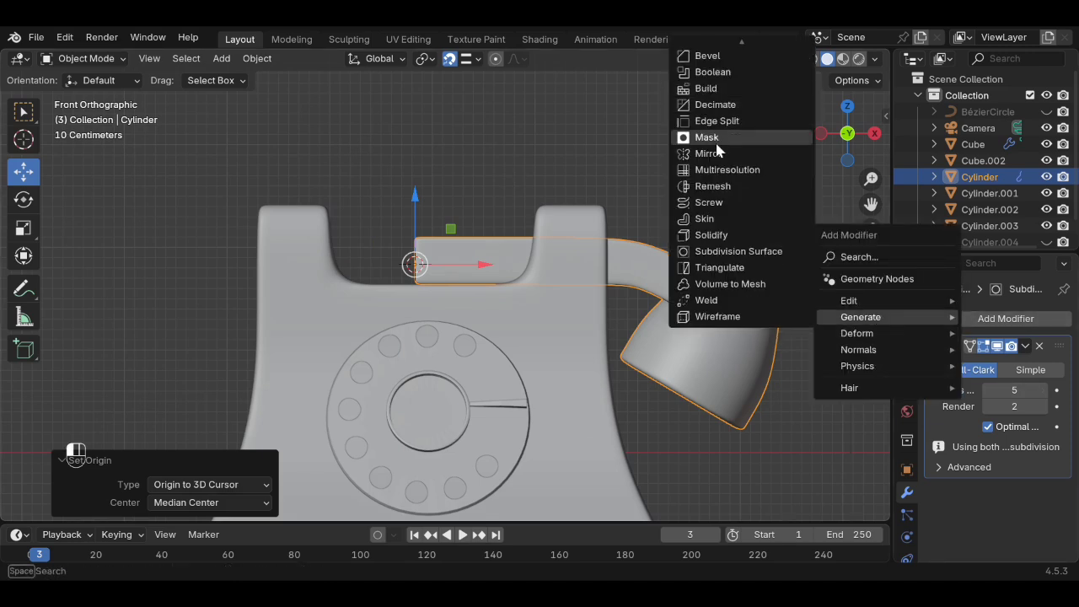
{"action": "left_click", "coordinate": [713, 155]}
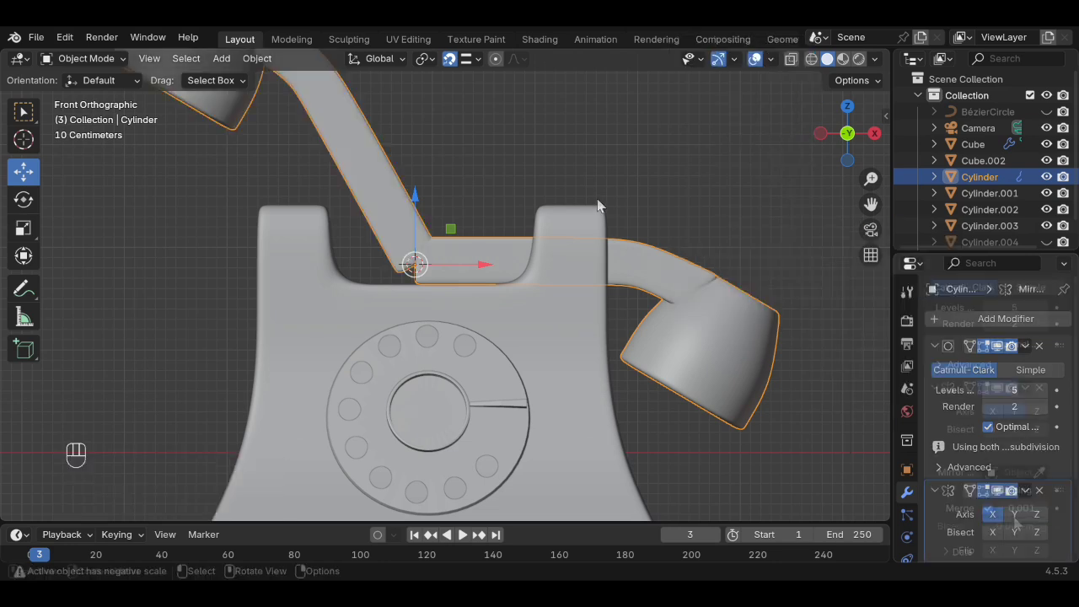
{"action": "scroll", "coordinate": [1014, 521], "scroll_direction": "down", "scroll_amount": 4}
{"action": "left_click", "coordinate": [1039, 472]}
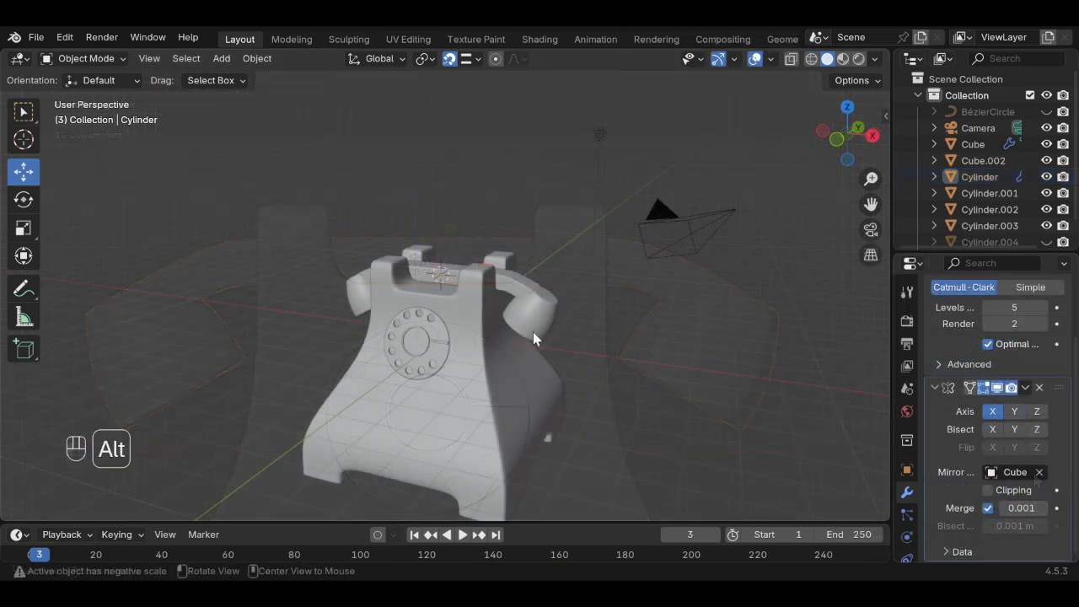
{"action": "left_click_drag", "start_coordinate": [533, 332], "coordinate": [566, 324], "text": "alt"}
{"action": "key", "text": "KP_1"}
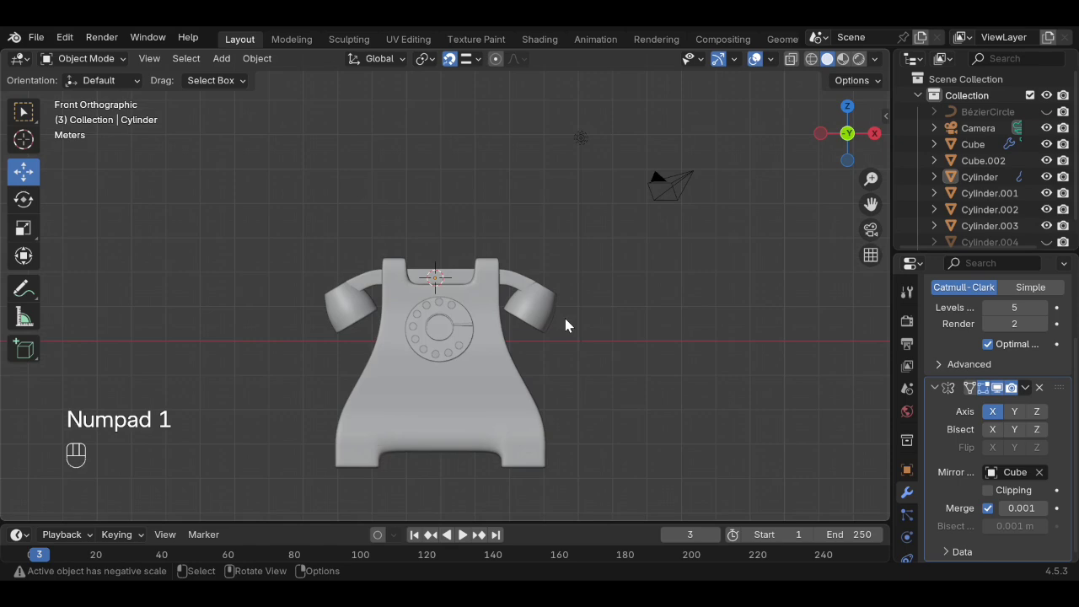
{"action": "scroll", "coordinate": [565, 325], "scroll_direction": "down", "scroll_amount": 4}
{"action": "scroll", "coordinate": [565, 324], "scroll_direction": "up", "scroll_amount": 6}
{"action": "scroll", "coordinate": [564, 321], "scroll_direction": "down", "scroll_amount": 4}
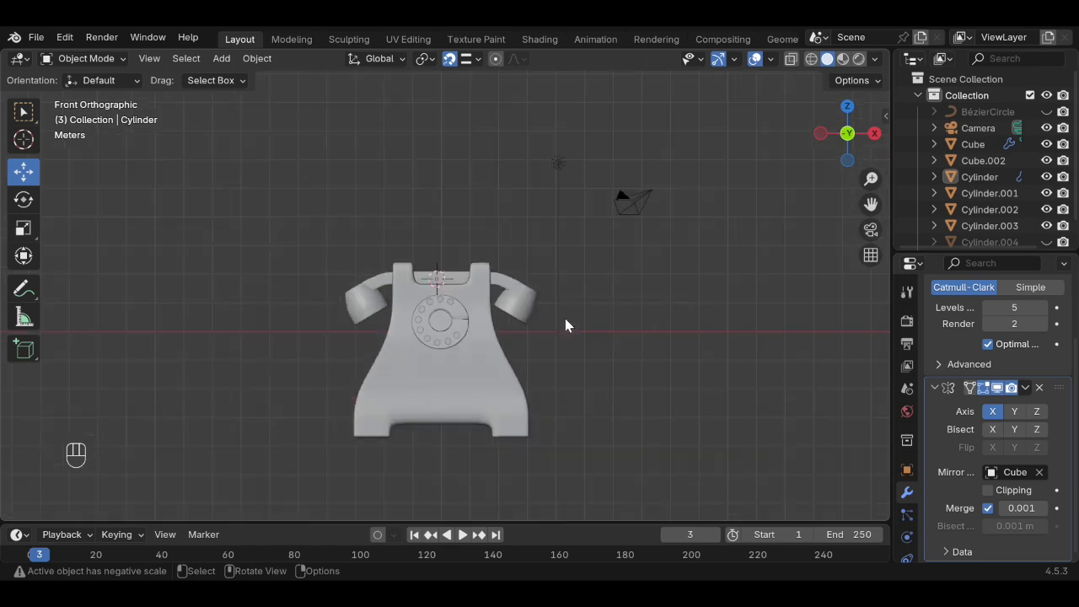
{"action": "scroll", "coordinate": [609, 329], "scroll_direction": "up", "scroll_amount": 3}
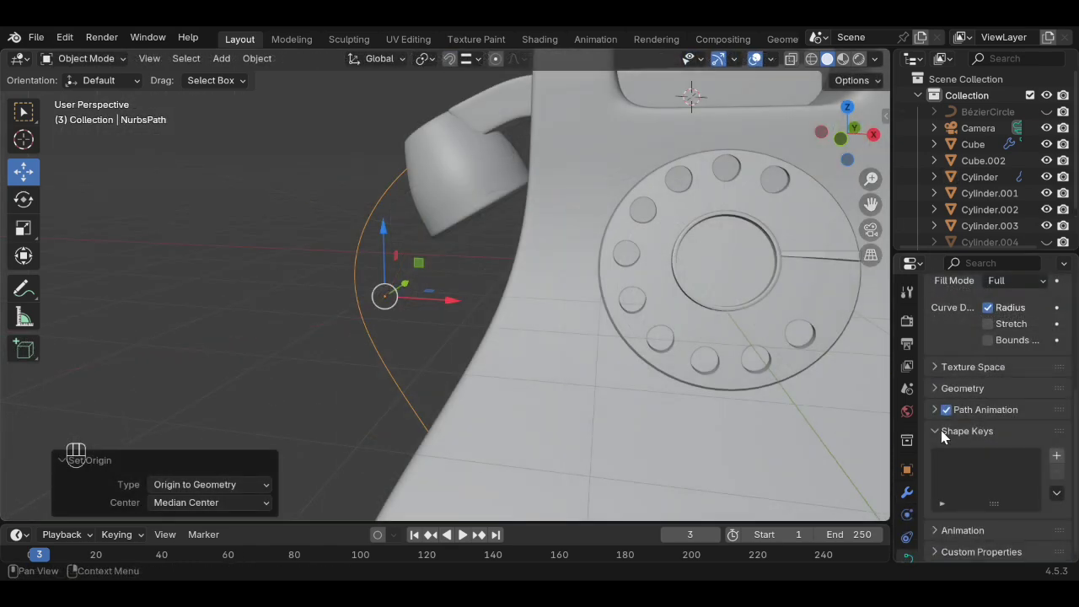
- Give the cord's NURBS path a round bevel with a depth of 0.04 m and a resolution of 32
{"action": "left_click", "coordinate": [944, 435]}
{"action": "left_click", "coordinate": [944, 472]}
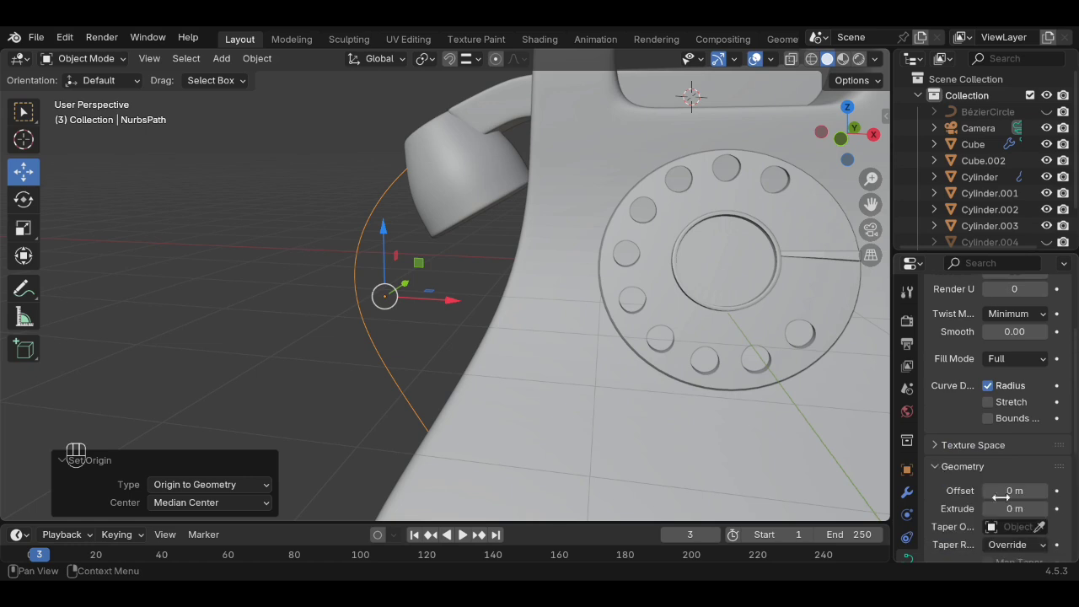
{"action": "scroll", "coordinate": [1011, 498], "scroll_direction": "down", "scroll_amount": 5}
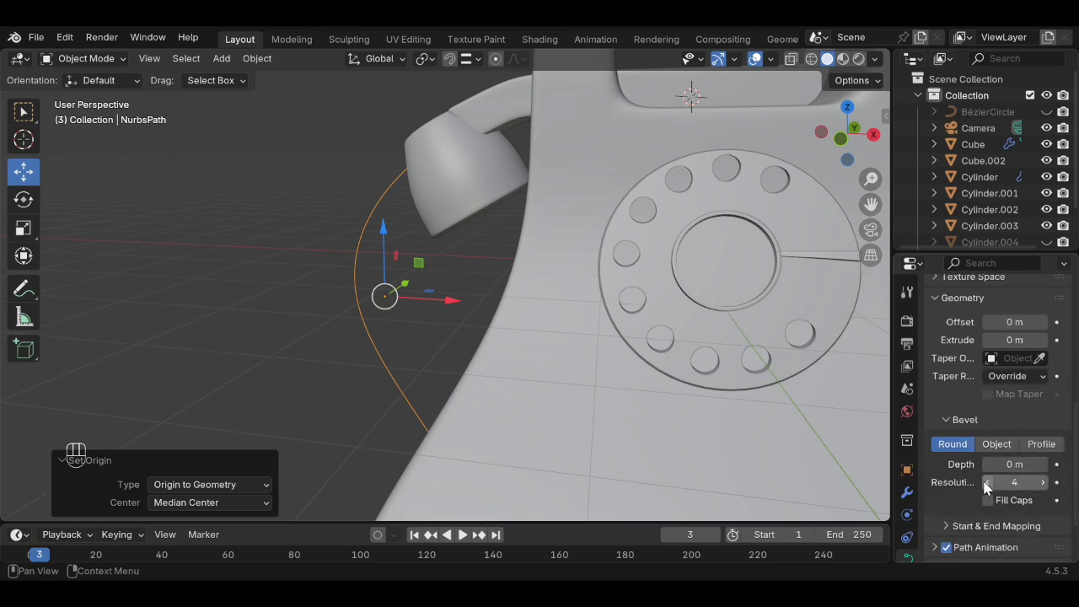
{"action": "left_click_drag", "start_coordinate": [1003, 470], "coordinate": [1019, 470]}
{"action": "mouse_move", "coordinate": [501, 362]}
{"action": "middle_mouse_down"}
{"action": "mouse_move", "coordinate": [460, 349]}
{"action": "mouse_move", "coordinate": [565, 366]}
{"action": "mouse_move", "coordinate": [520, 359]}
{"action": "middle_mouse_up"}
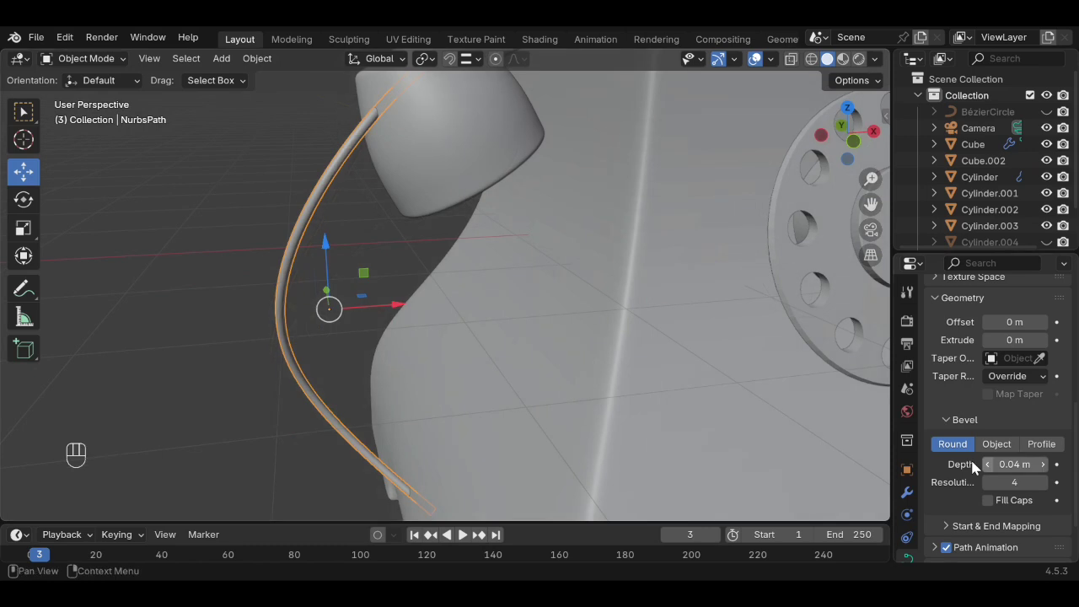
{"action": "left_click_drag", "start_coordinate": [1014, 482], "coordinate": [1014, 482]}
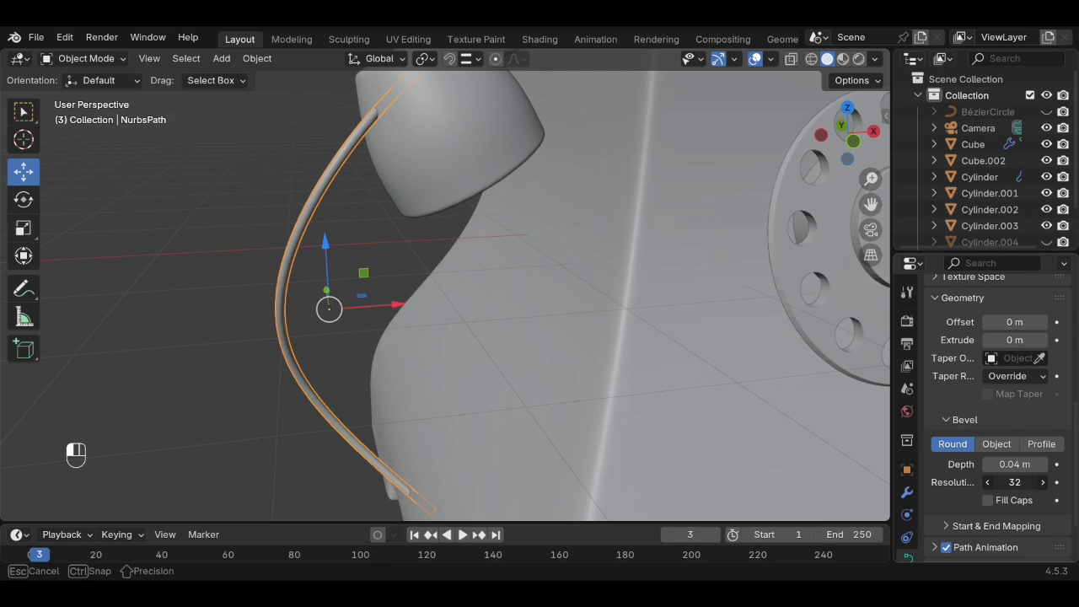
- Examine the cord's thickness up close and the whole telephone from several angles in orthographic and perspective views
{"action": "scroll", "coordinate": [382, 325], "scroll_direction": "up", "scroll_amount": 4}
{"action": "middle_click_drag", "start_coordinate": [293, 204], "coordinate": [411, 239], "text": "alt"}
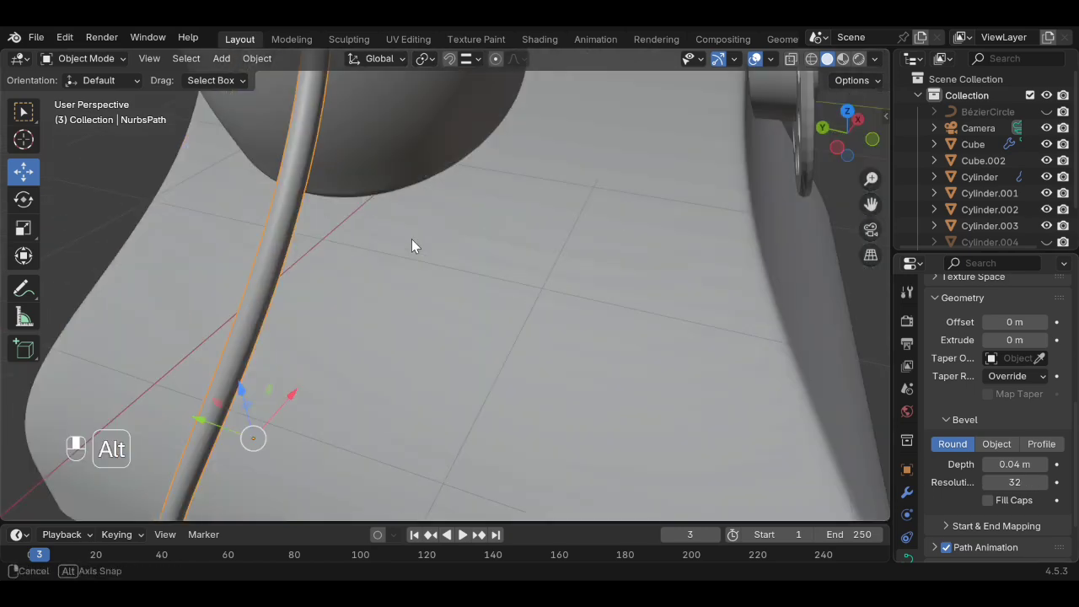
{"action": "scroll", "coordinate": [400, 258], "scroll_direction": "down", "scroll_amount": 5}
{"action": "middle_click_drag", "start_coordinate": [380, 277], "coordinate": [320, 322], "text": "alt"}
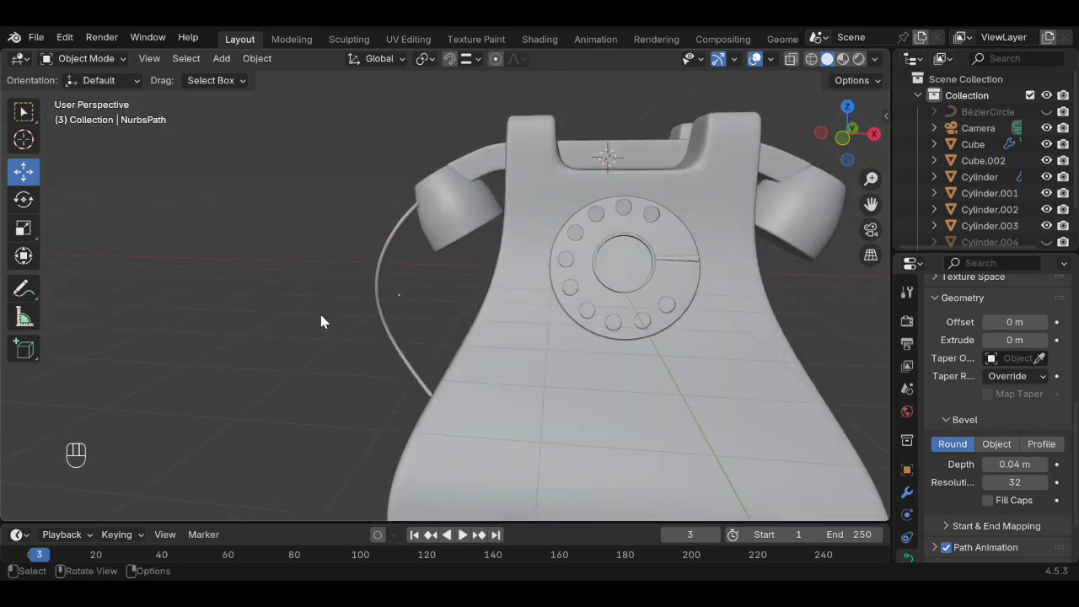
{"action": "key", "text": "KP_5"}
{"action": "scroll", "coordinate": [436, 354], "scroll_direction": "down", "scroll_amount": 3}
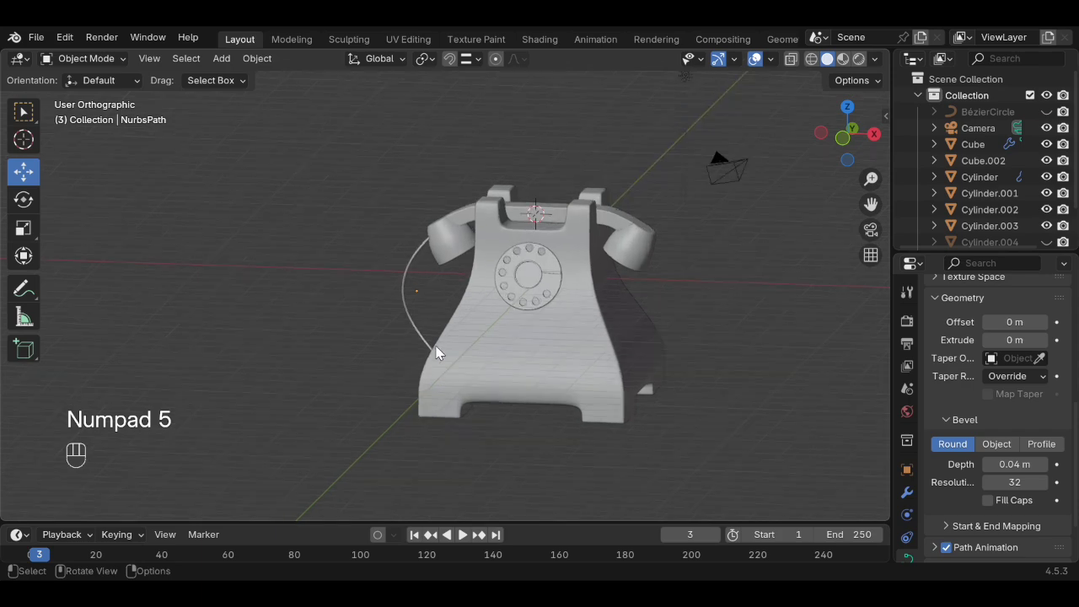
{"action": "scroll", "coordinate": [436, 347], "scroll_direction": "up", "scroll_amount": 2}
{"action": "key", "text": "KP_1"}
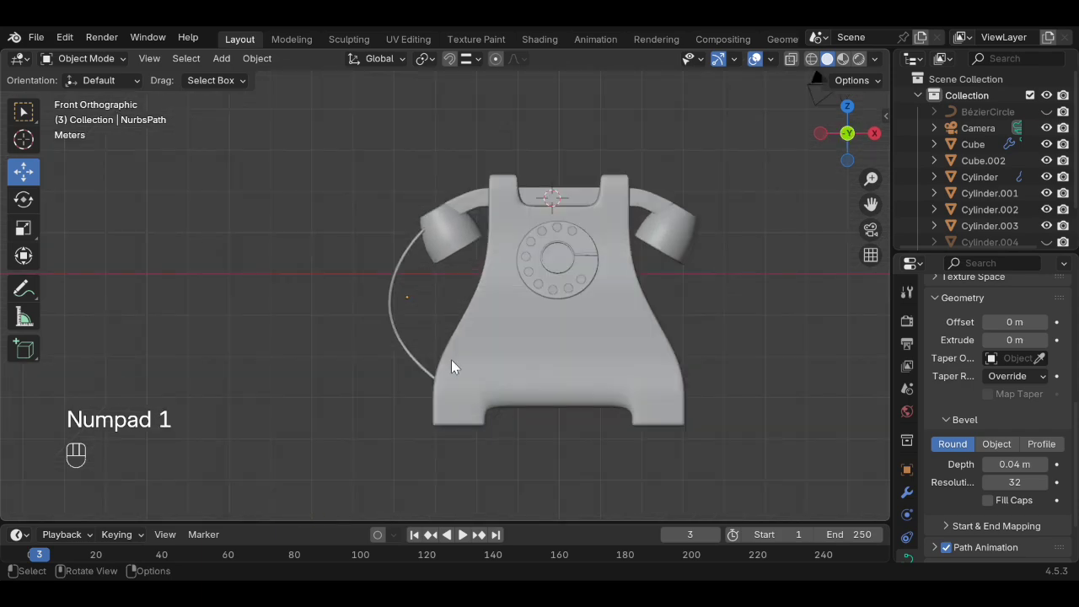
{"action": "key", "text": "KP_5"}
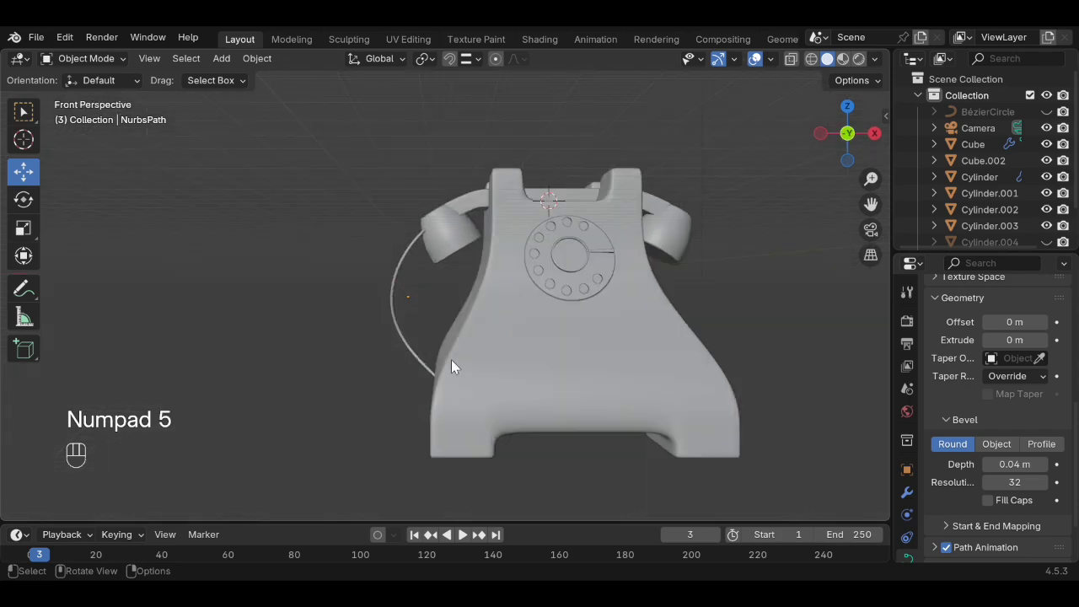
{"action": "mouse_move", "coordinate": [451, 359]}
{"action": "left_mouse_down", "text": "alt"}
{"action": "mouse_move", "coordinate": [542, 377]}
{"action": "mouse_move", "coordinate": [453, 377]}
{"action": "mouse_move", "coordinate": [508, 385]}
{"action": "mouse_move", "coordinate": [496, 403]}
{"action": "mouse_move", "coordinate": [472, 364]}
{"action": "left_mouse_up", "text": "alt"}
{"action": "scroll", "coordinate": [453, 376], "scroll_direction": "down", "scroll_amount": 5}
{"action": "scroll", "coordinate": [435, 327], "scroll_direction": "up", "scroll_amount": 2}
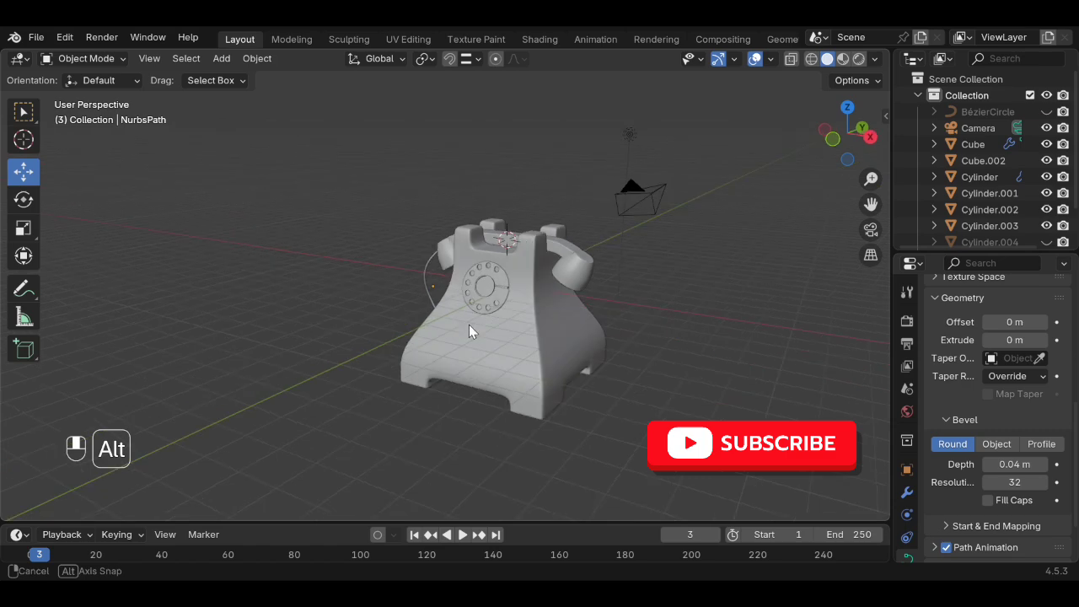